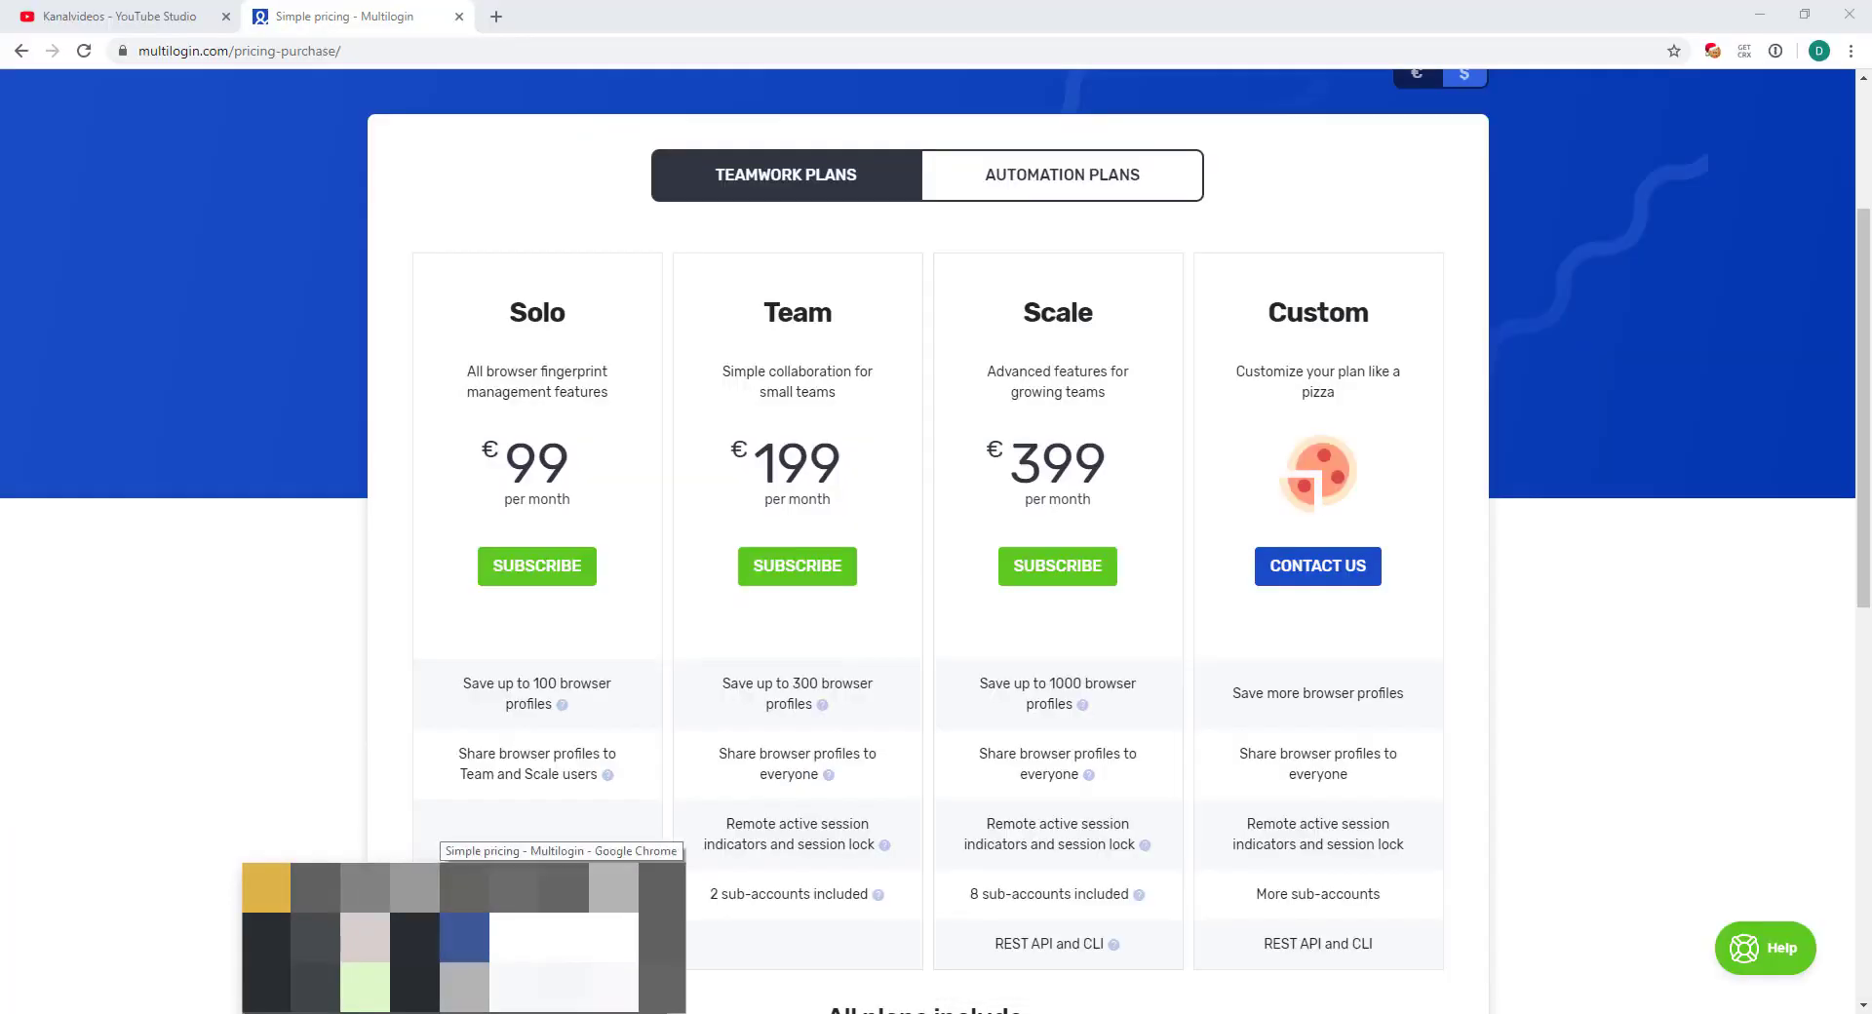
click(463, 936)
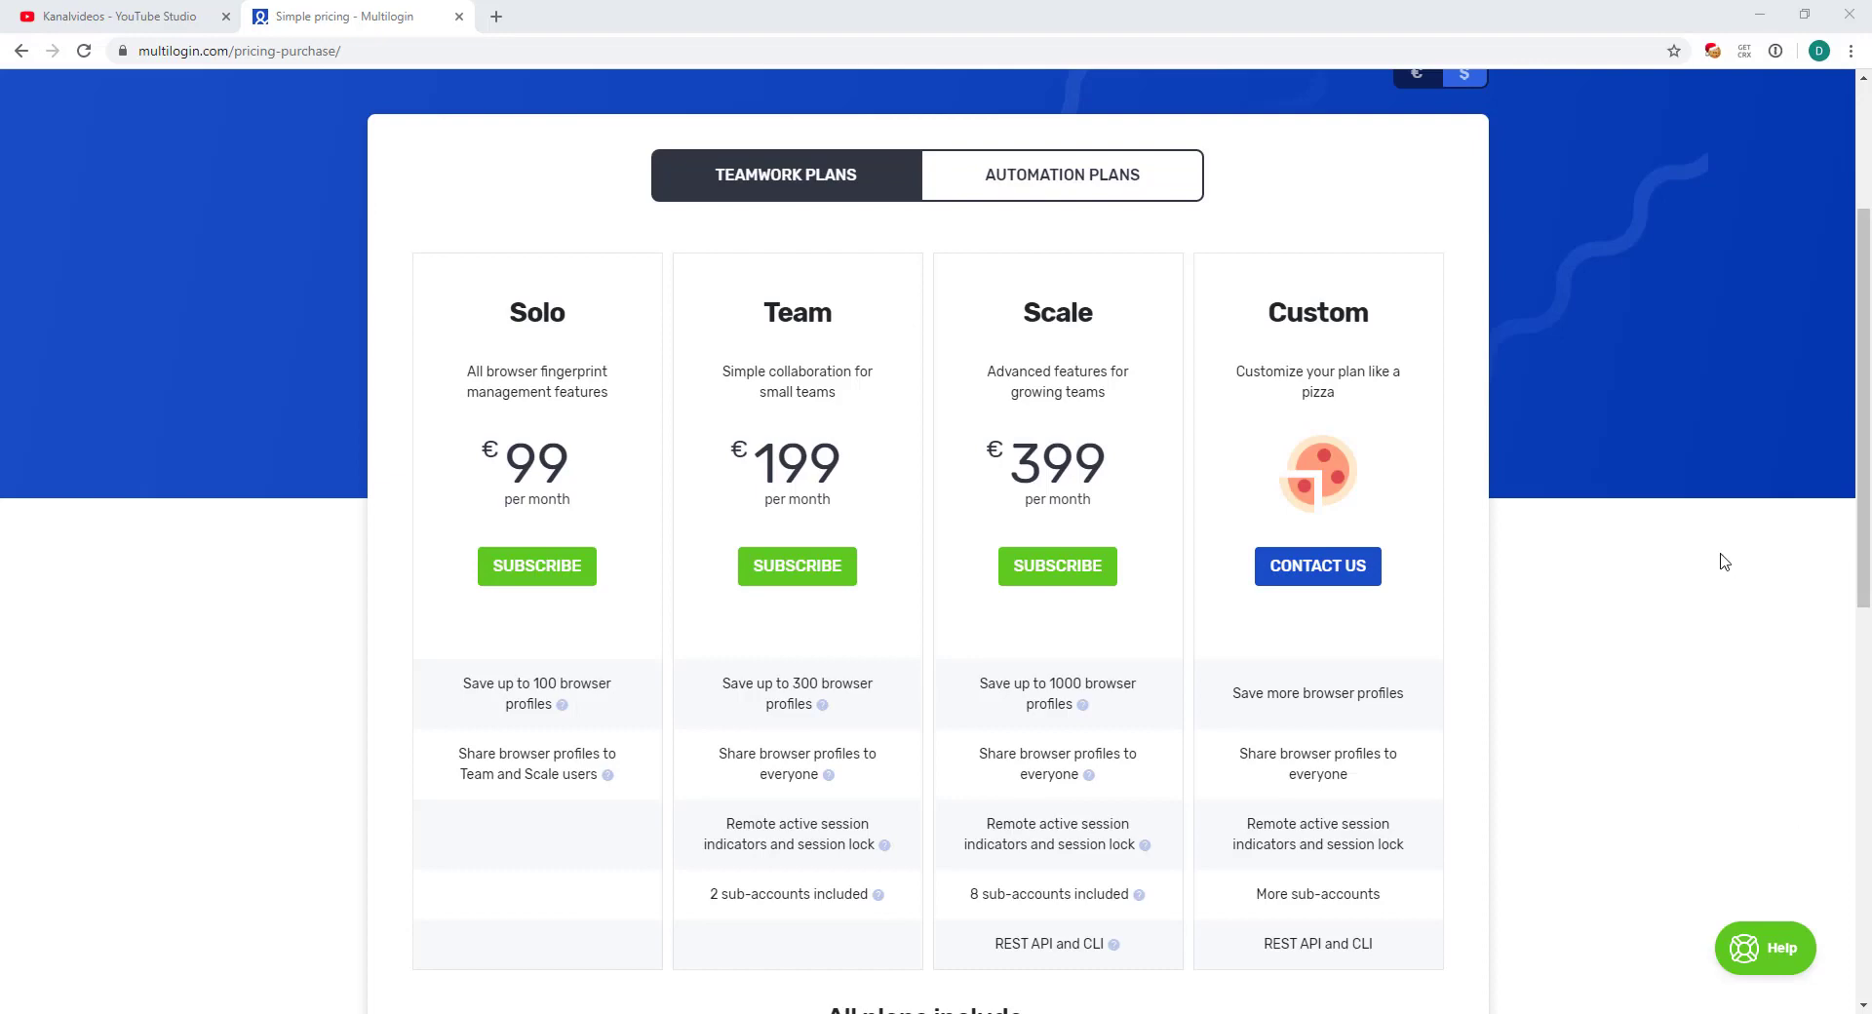
scroll(1712, 526, up, 2)
scroll(1713, 527, up, 2)
scroll(1713, 526, down, 1)
scroll(1713, 526, down, 2)
scroll(1713, 527, up, 2)
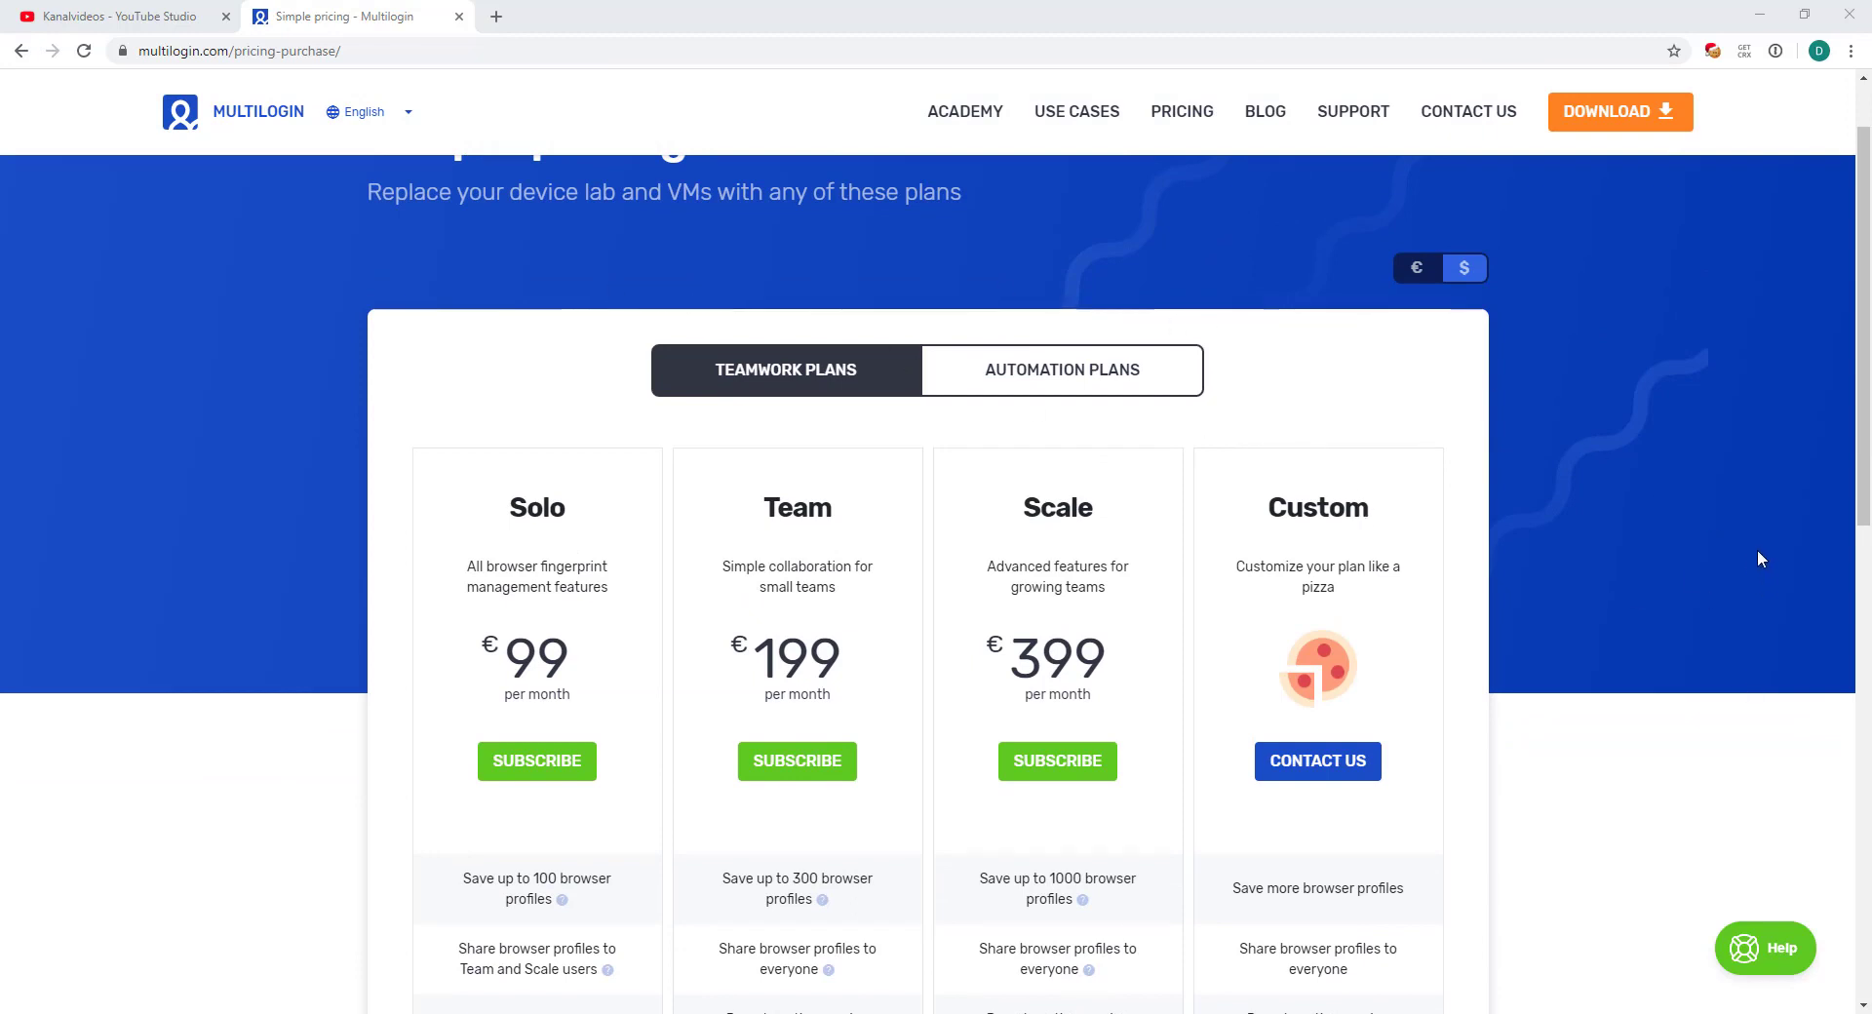
scroll(1755, 545, down, 2)
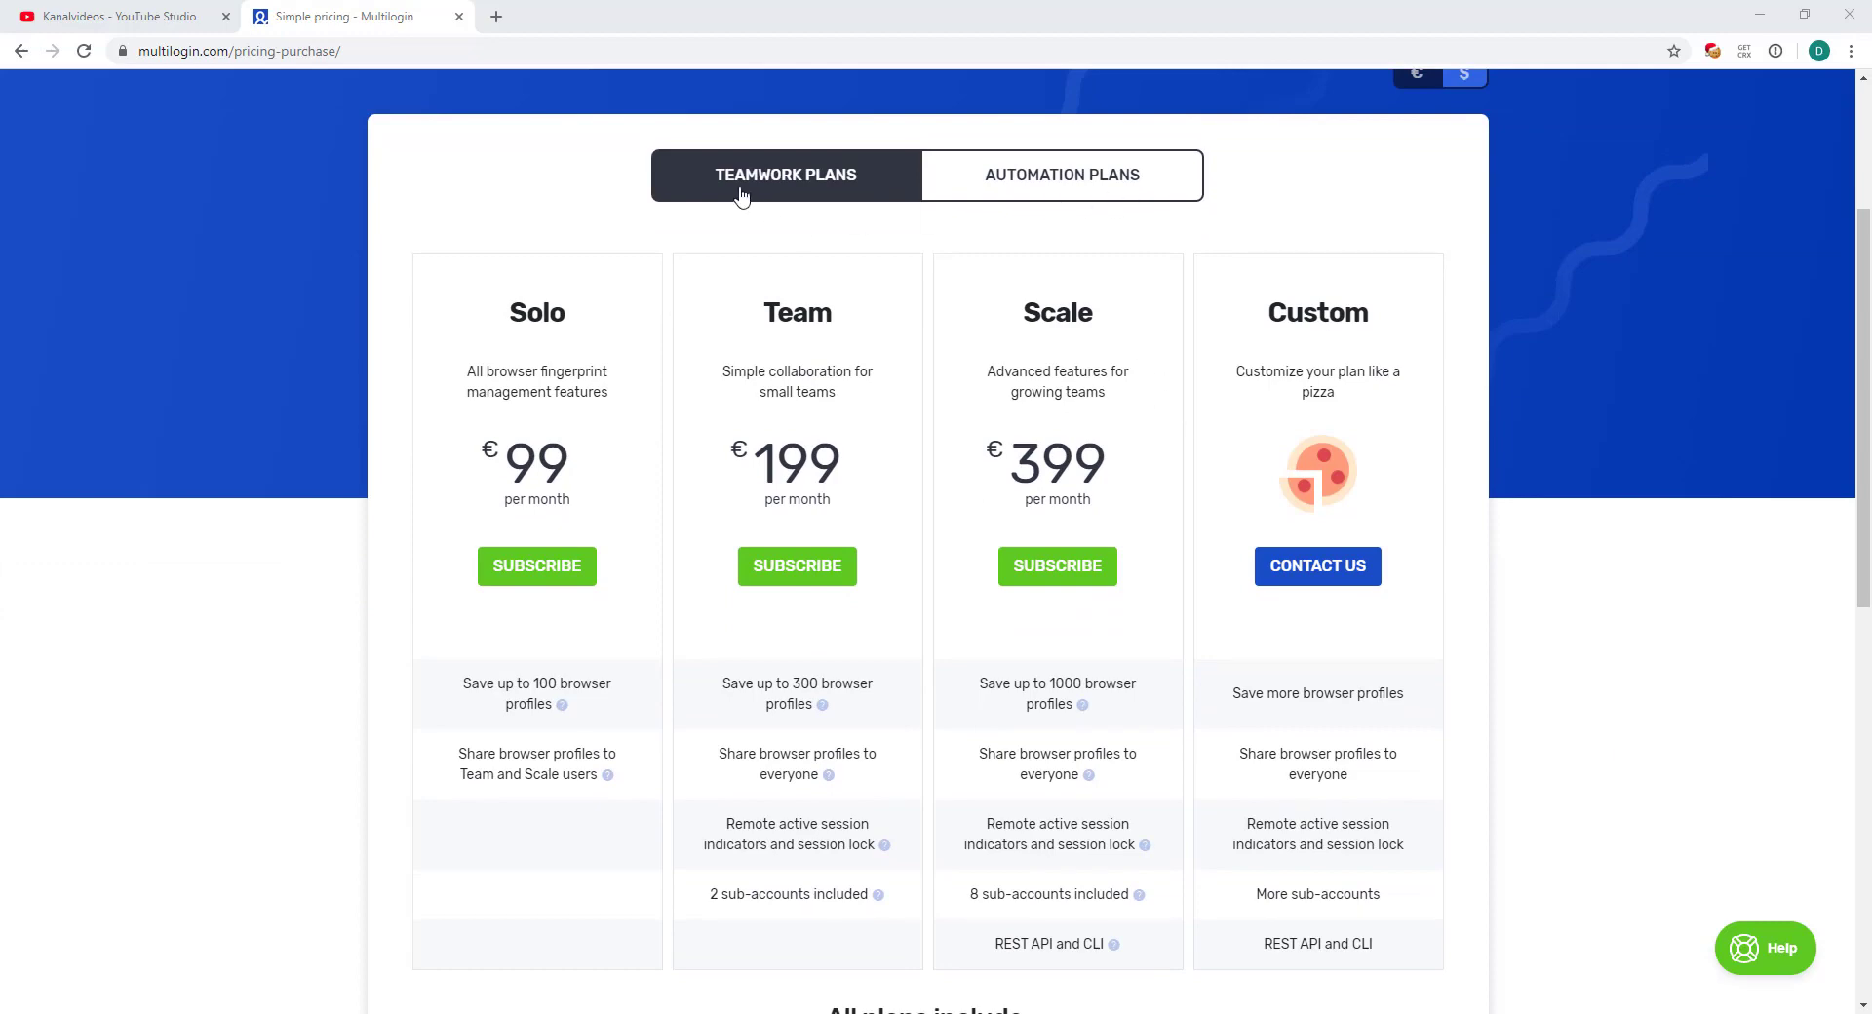
- Show the Automation Plans pricing, briefly toggling to Teamwork Plans and back
click(1032, 188)
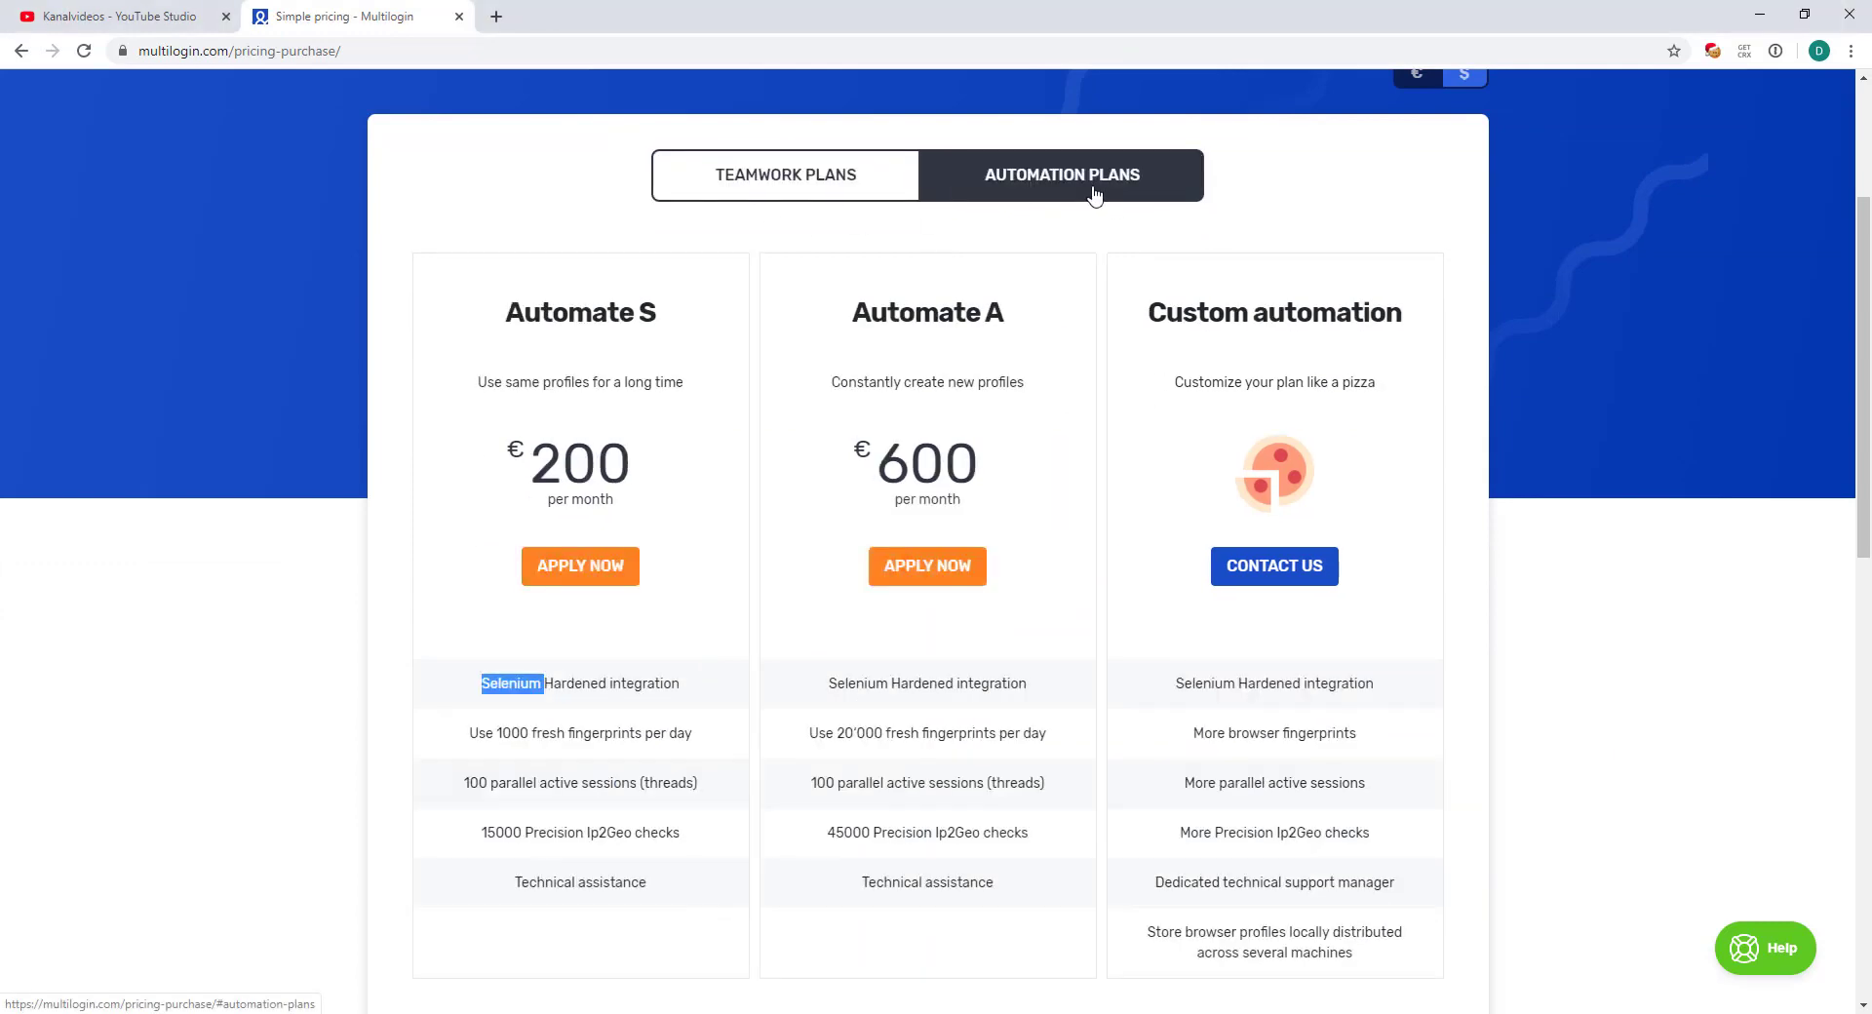
triple_click(552, 684)
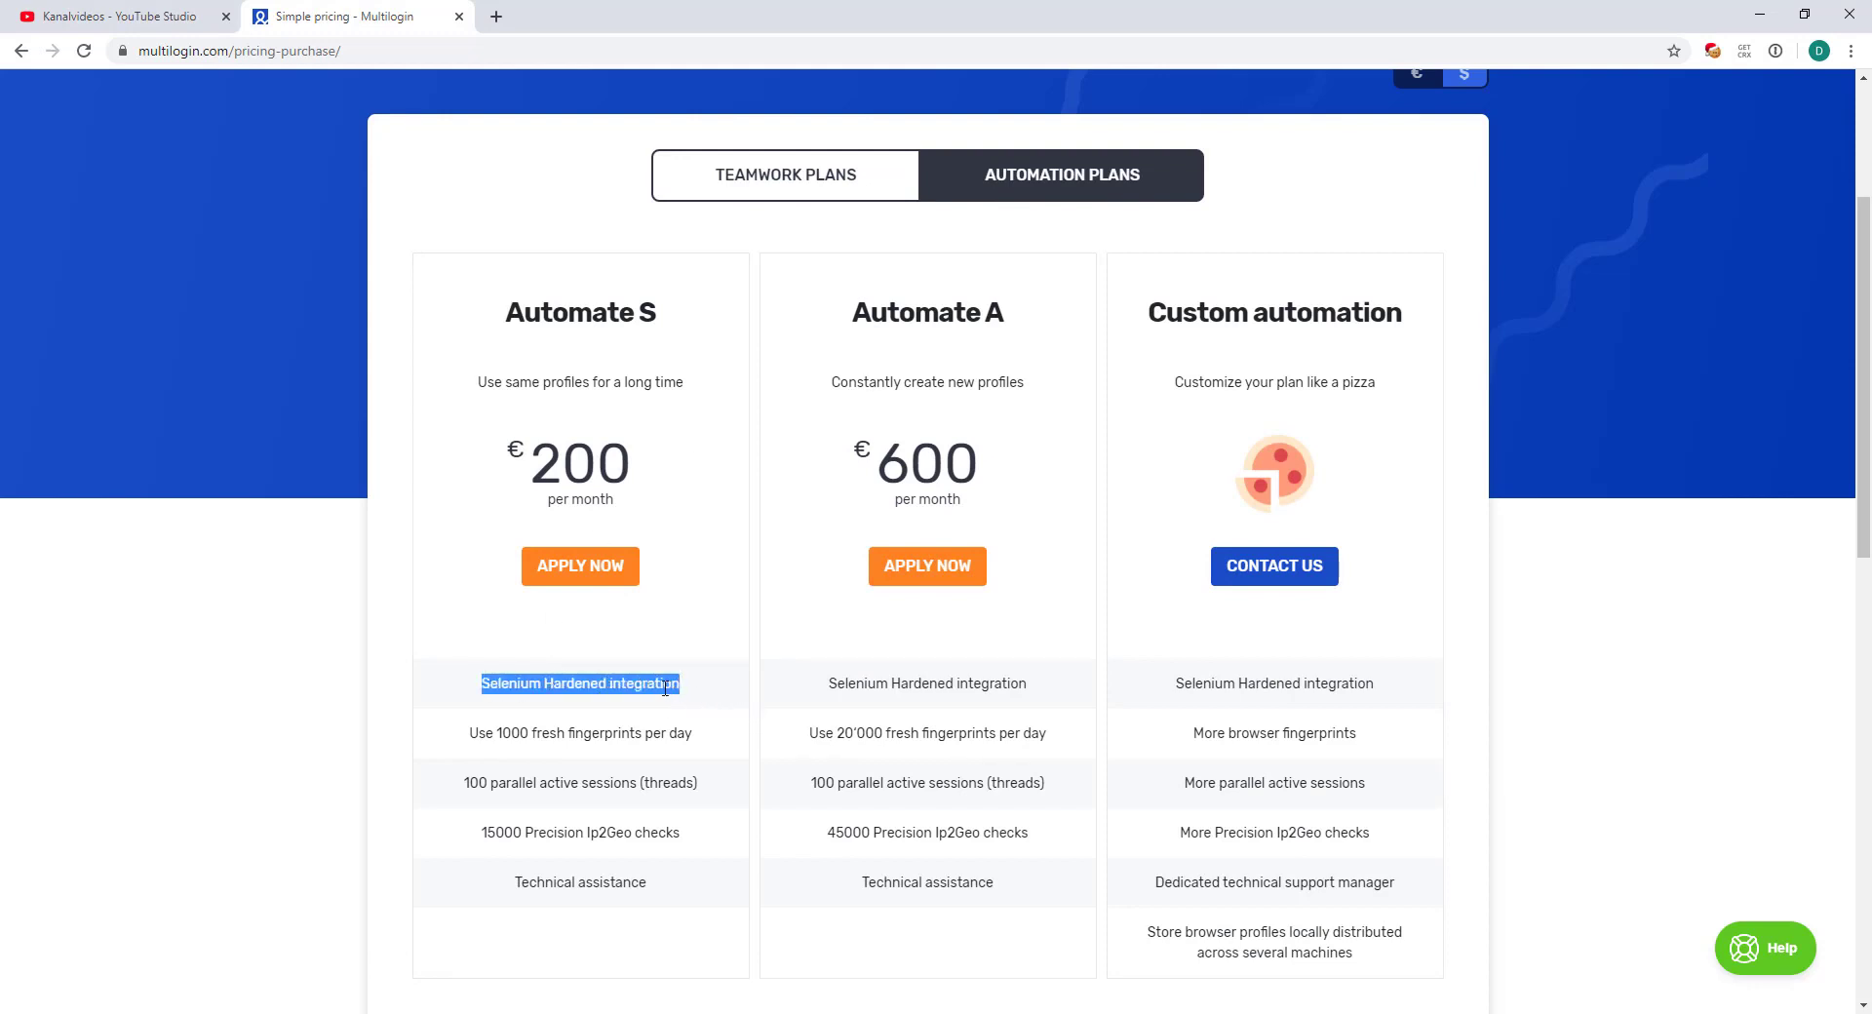
click(761, 189)
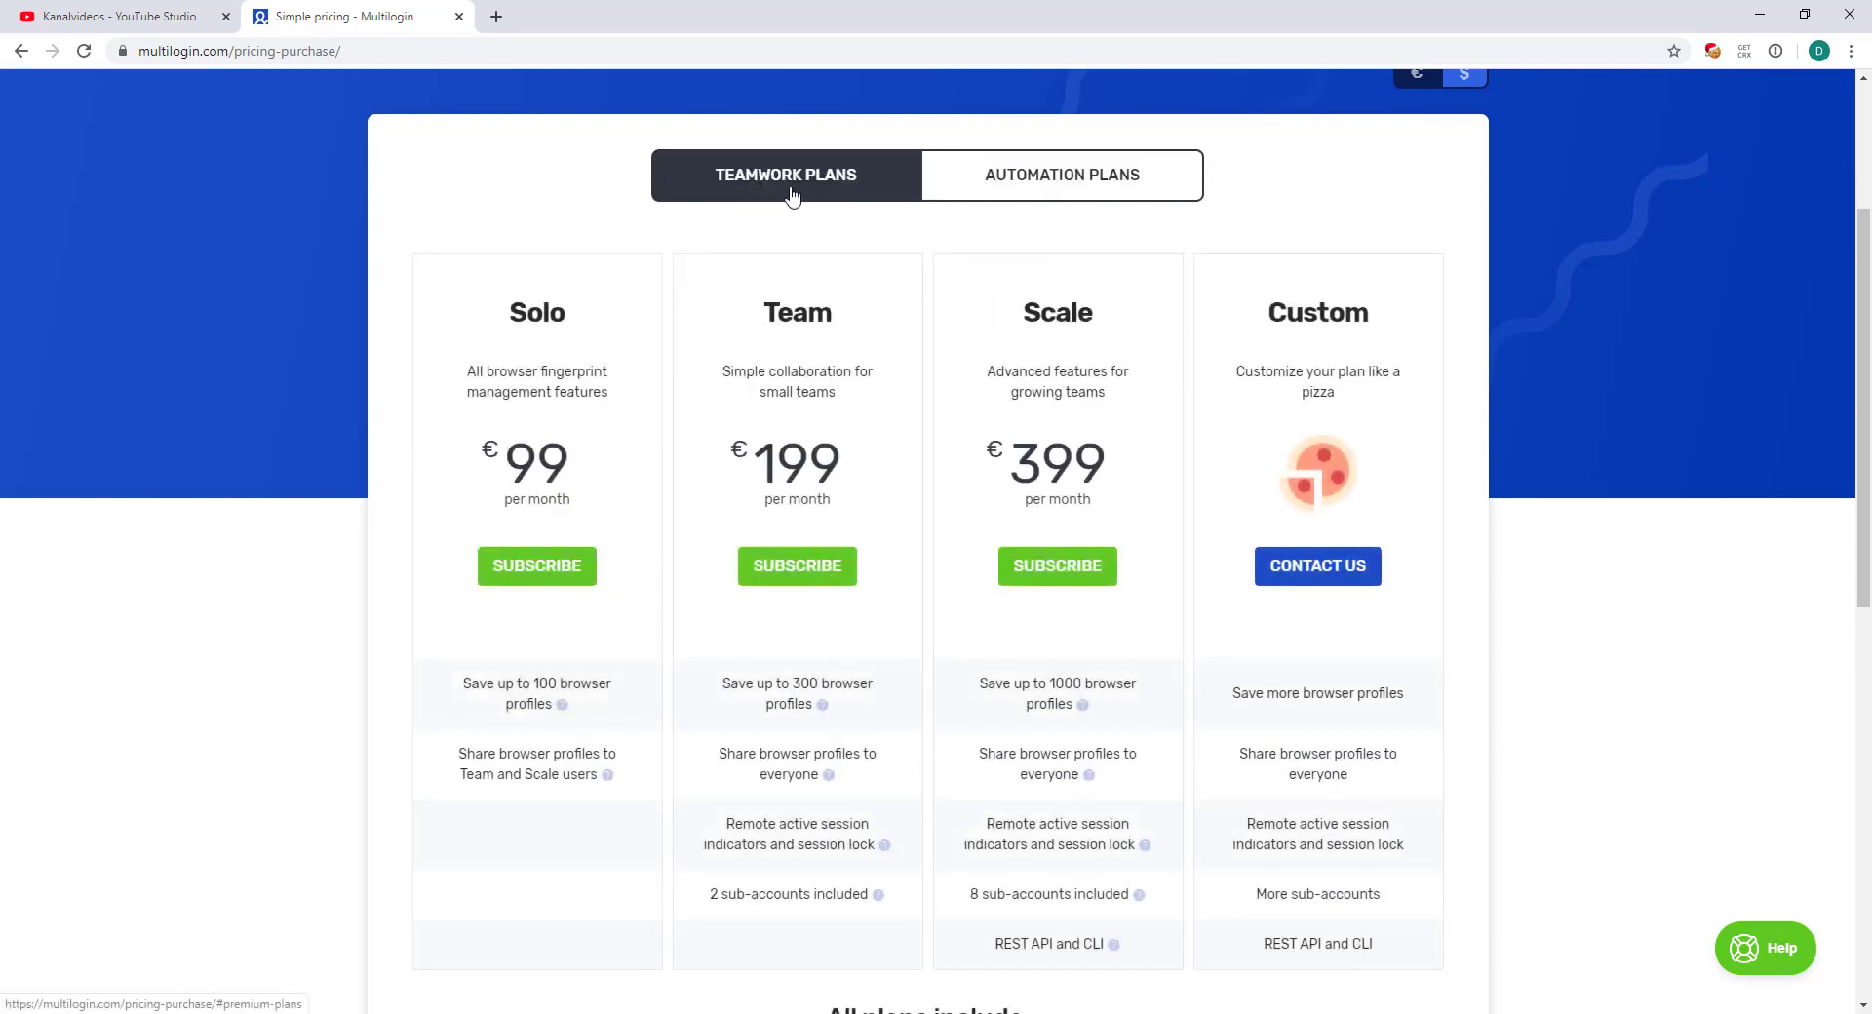
click(1061, 181)
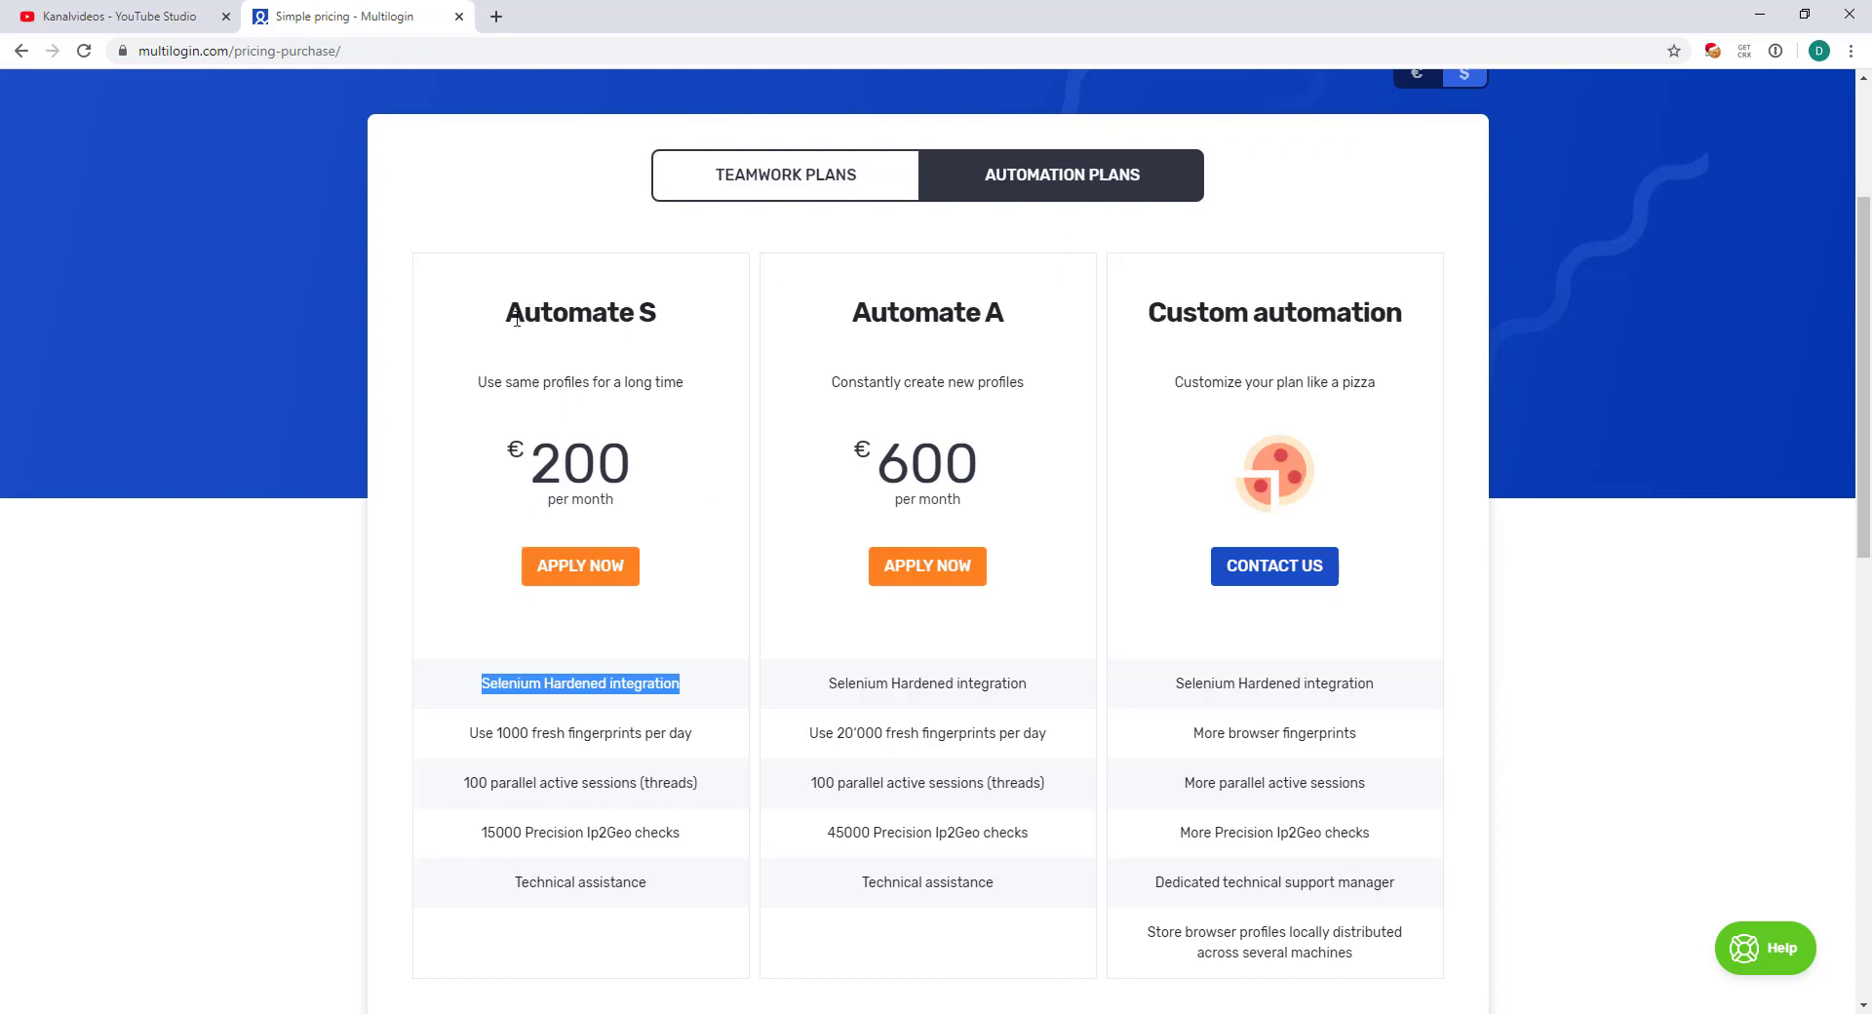
- Highlight the Automate S €200 price, then scroll to the plan headers
drag(656, 308, 732, 343)
click(591, 460)
double_click(591, 461)
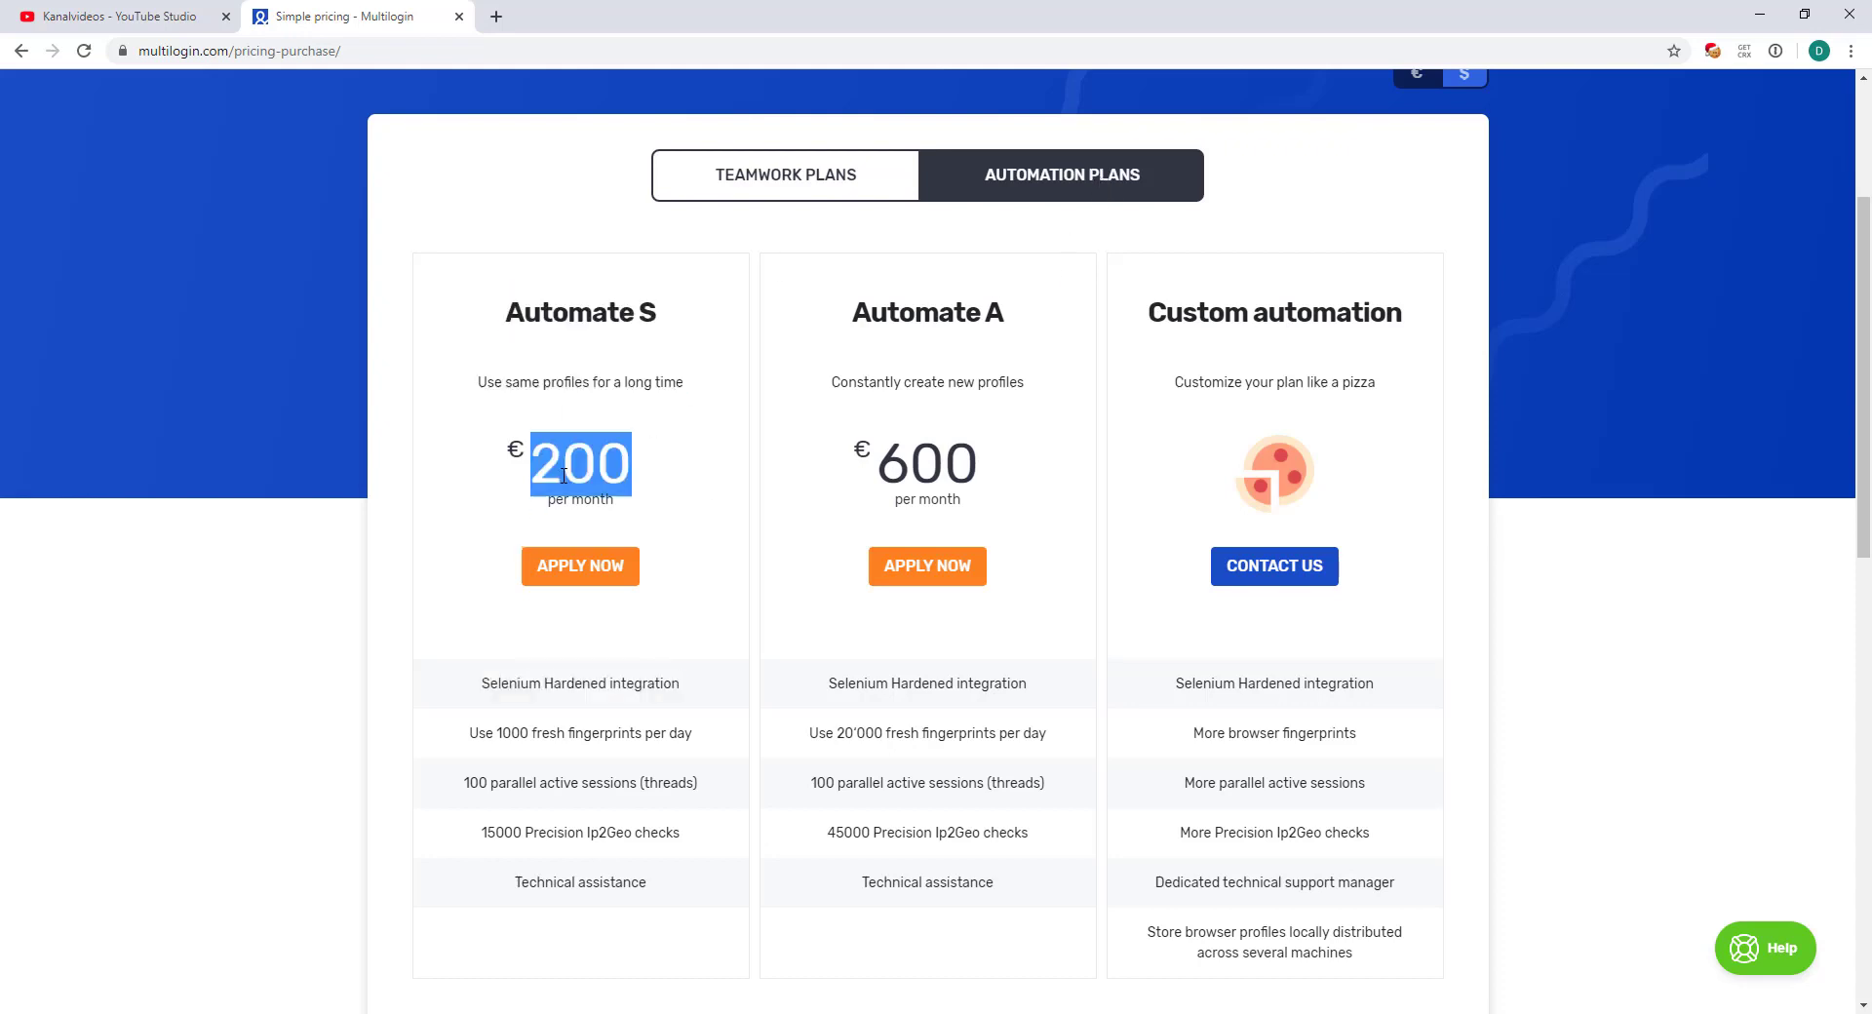
click(654, 493)
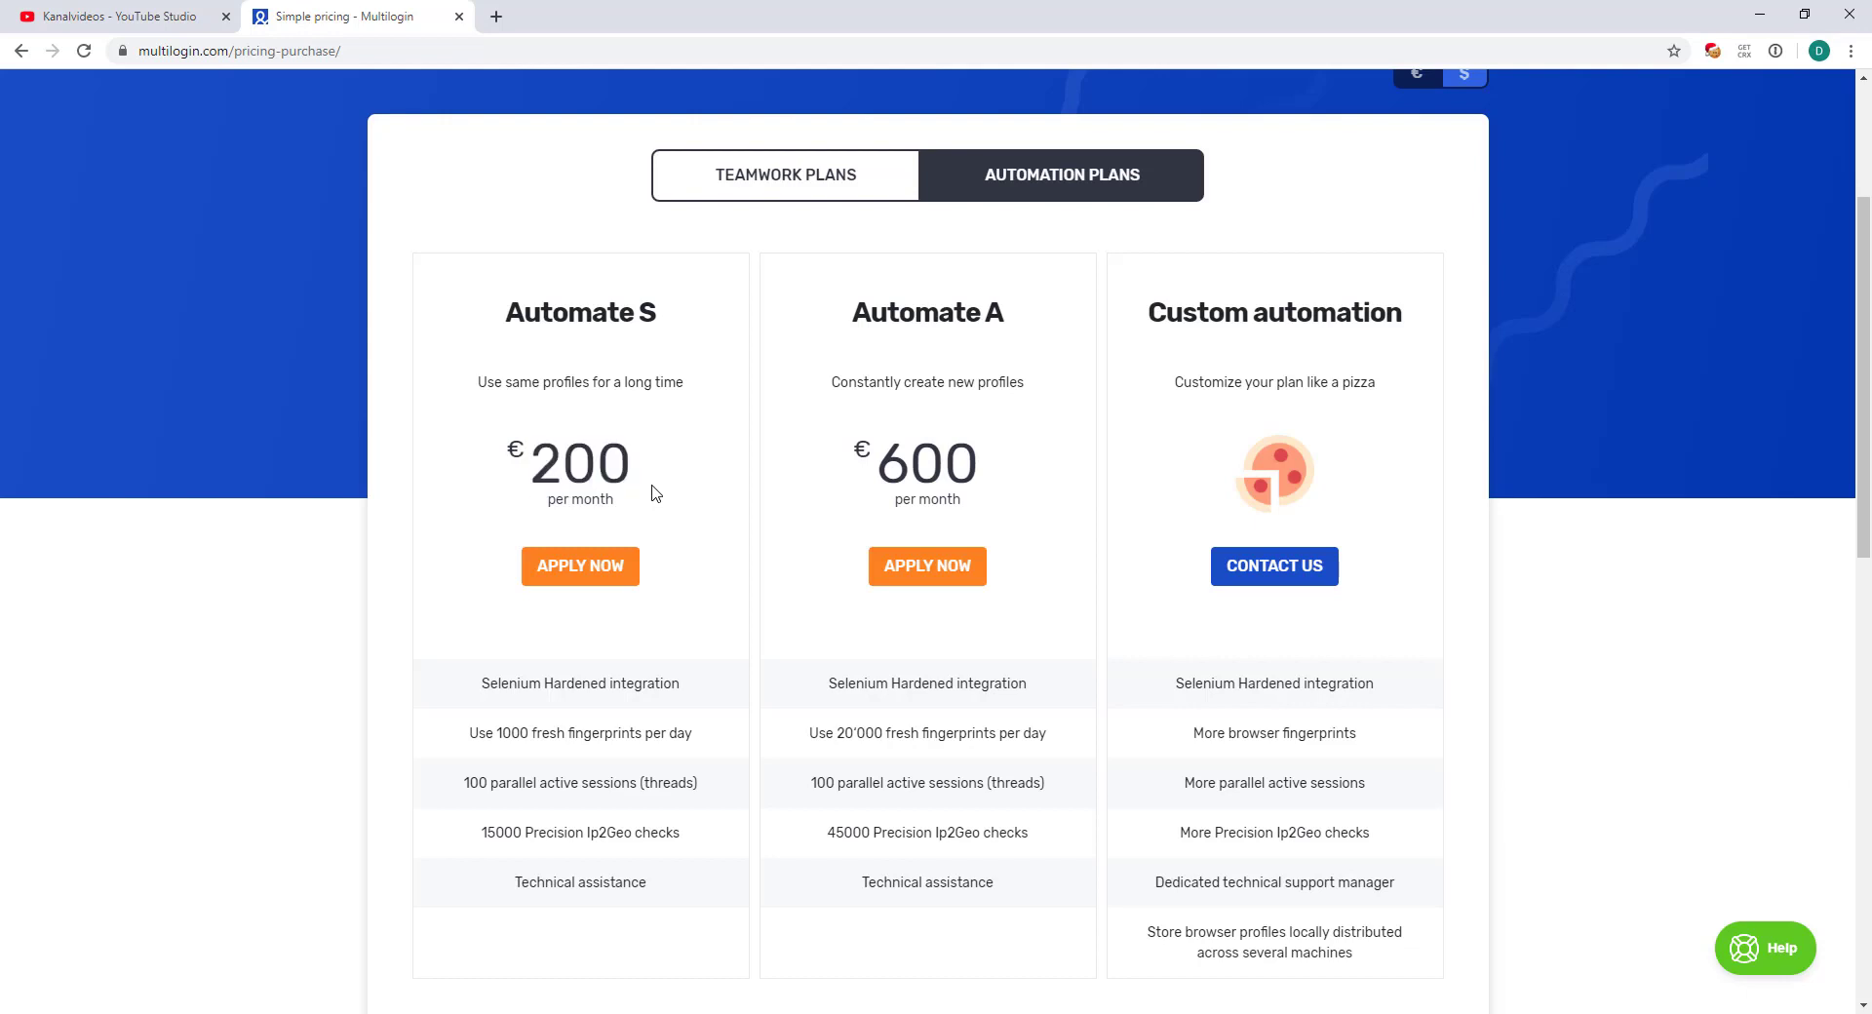
scroll(656, 487, down, 2)
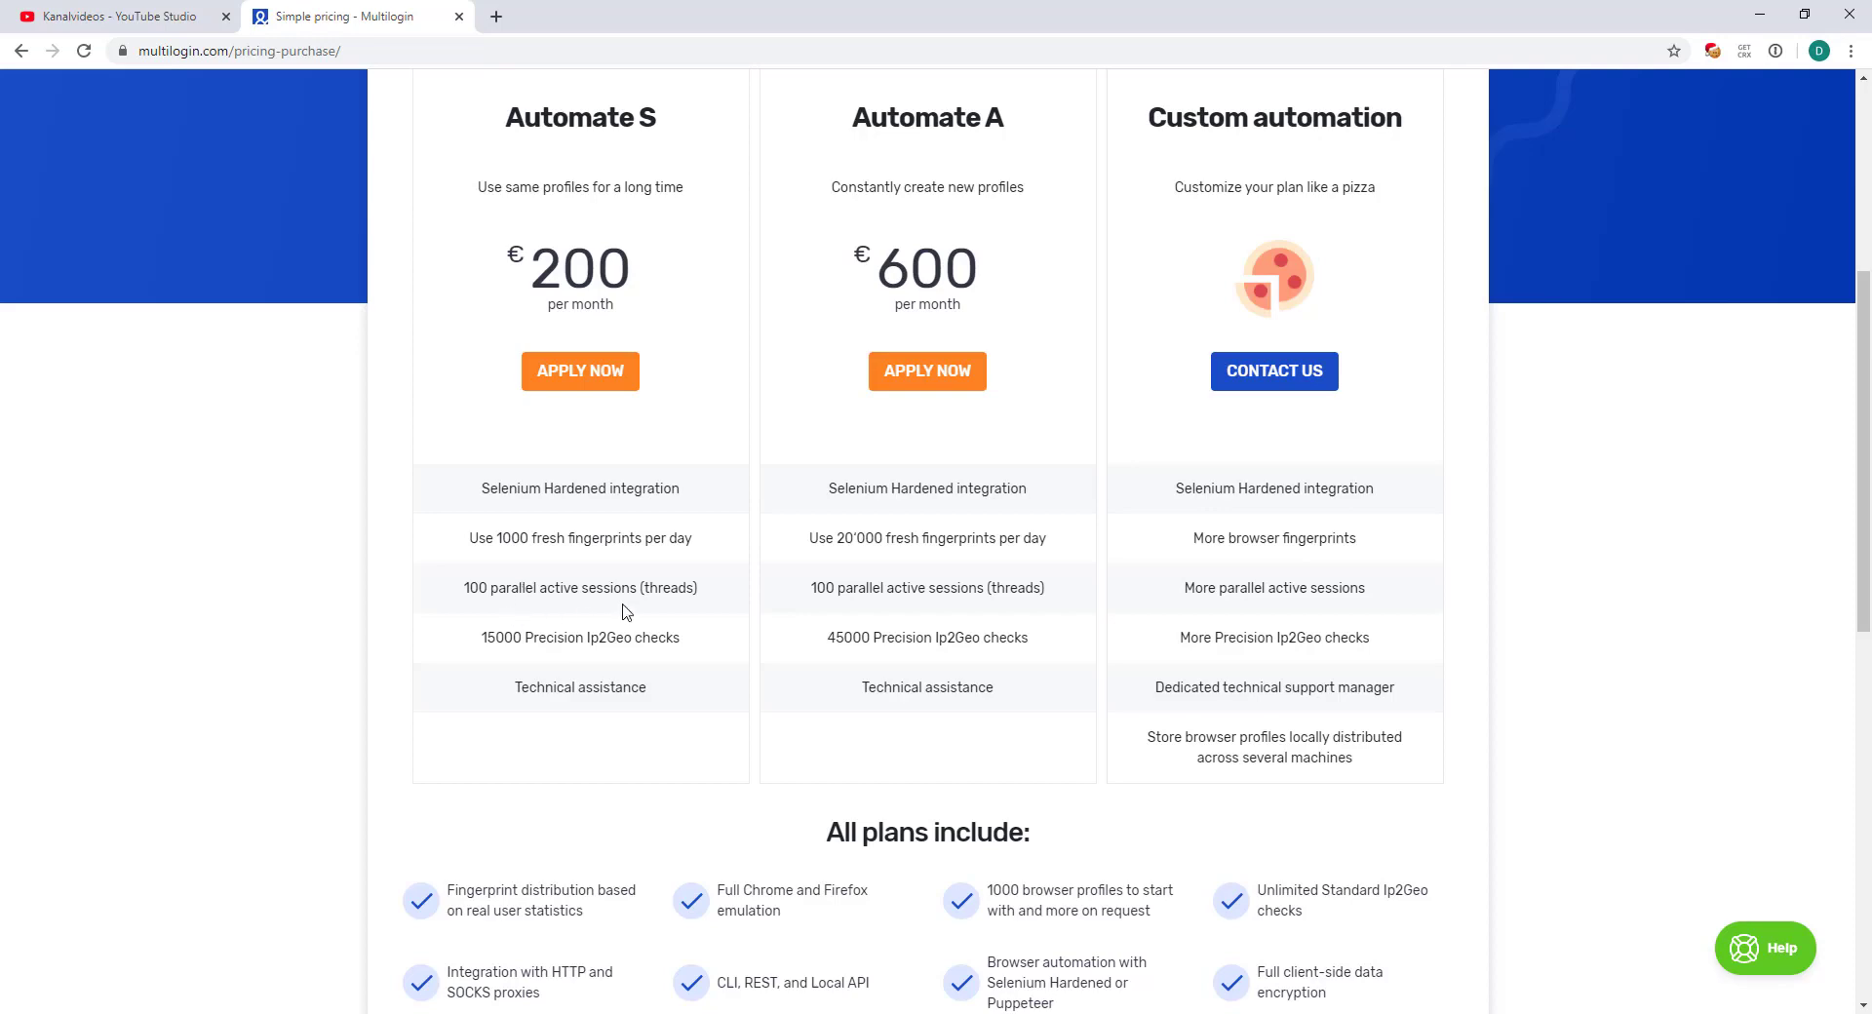
scroll(626, 612, down, 2)
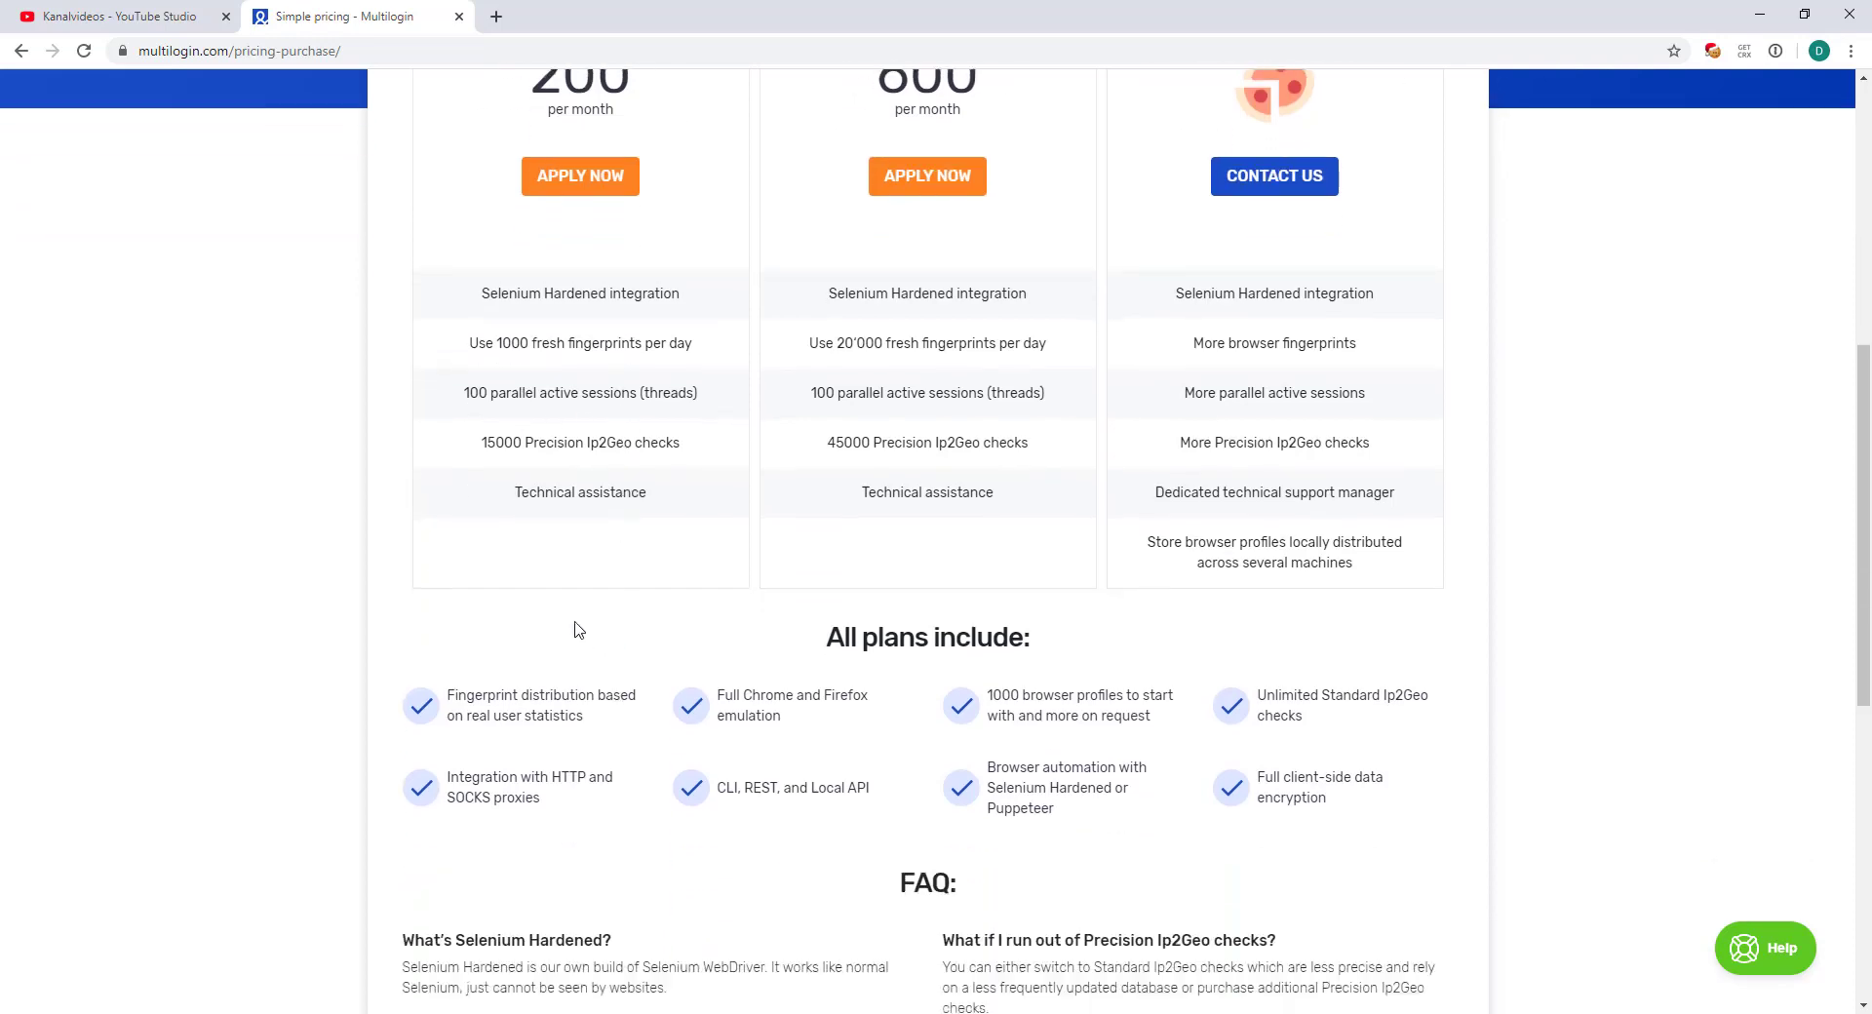
scroll(575, 629, up, 5)
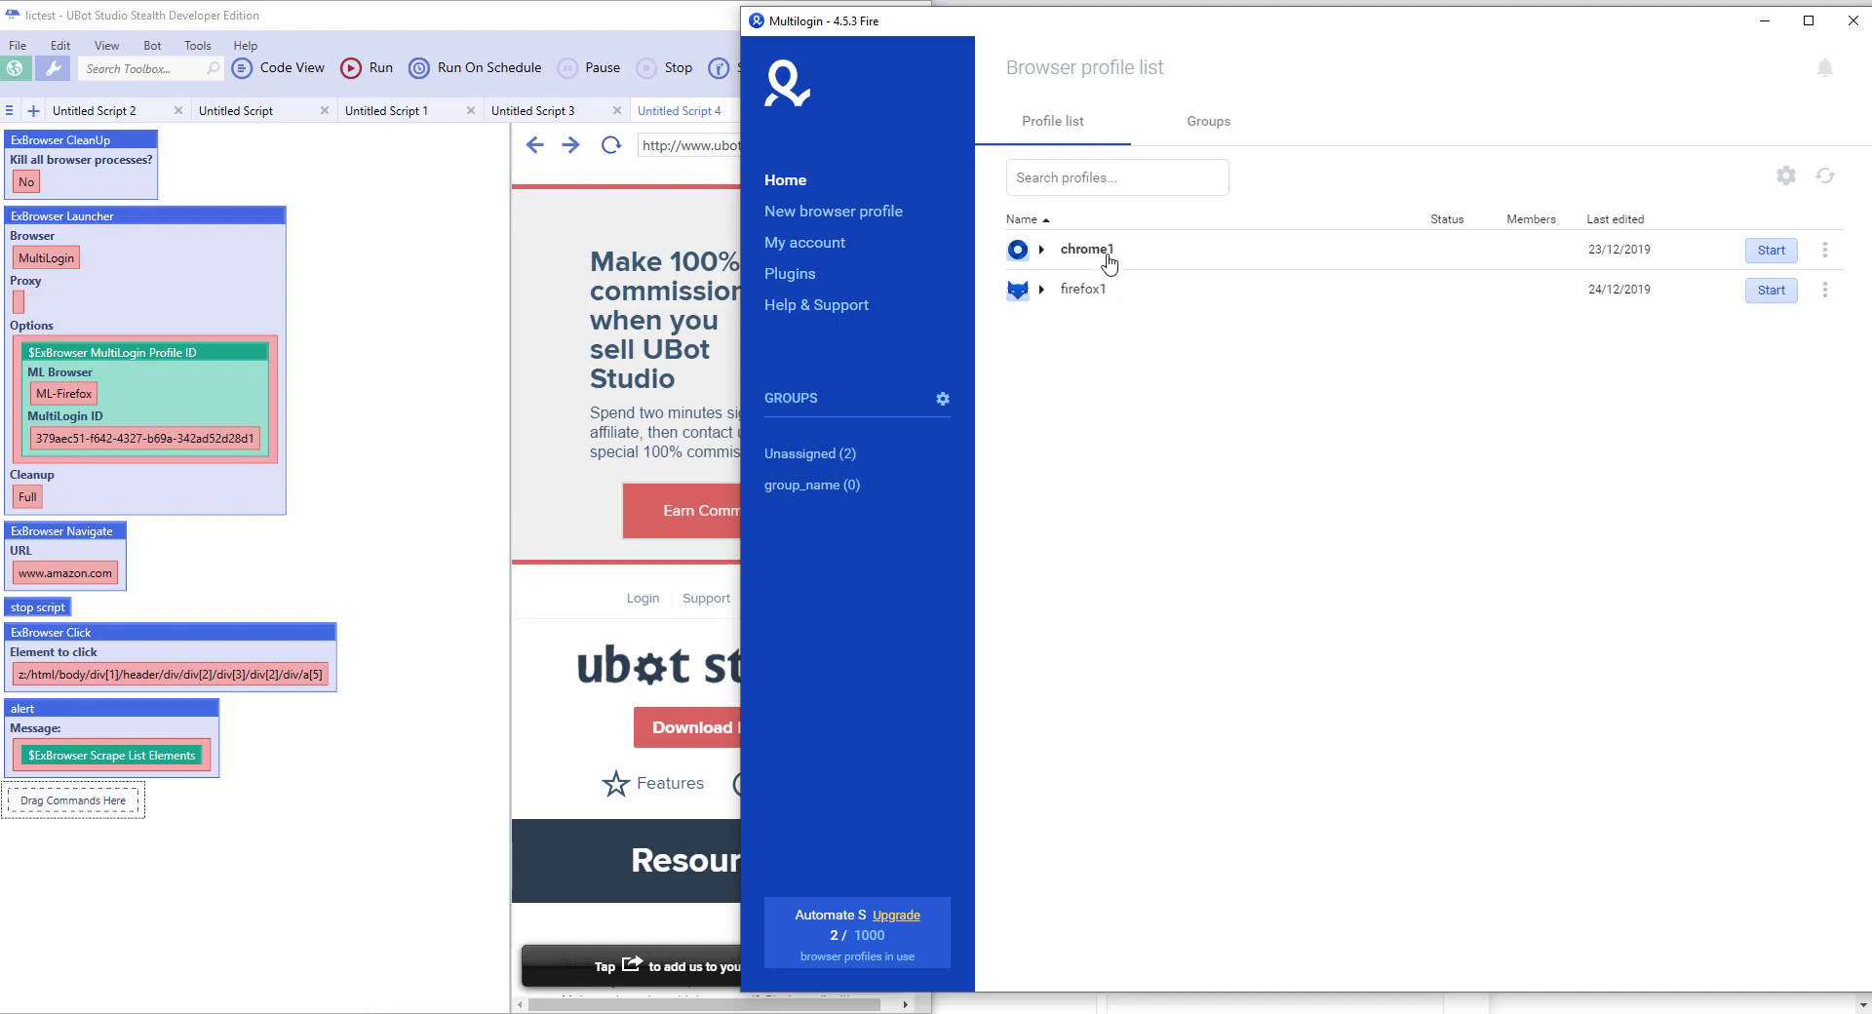
- Expand chrome1 and firefox1 in the Multilogin profile list to show their profile IDs
click(1100, 252)
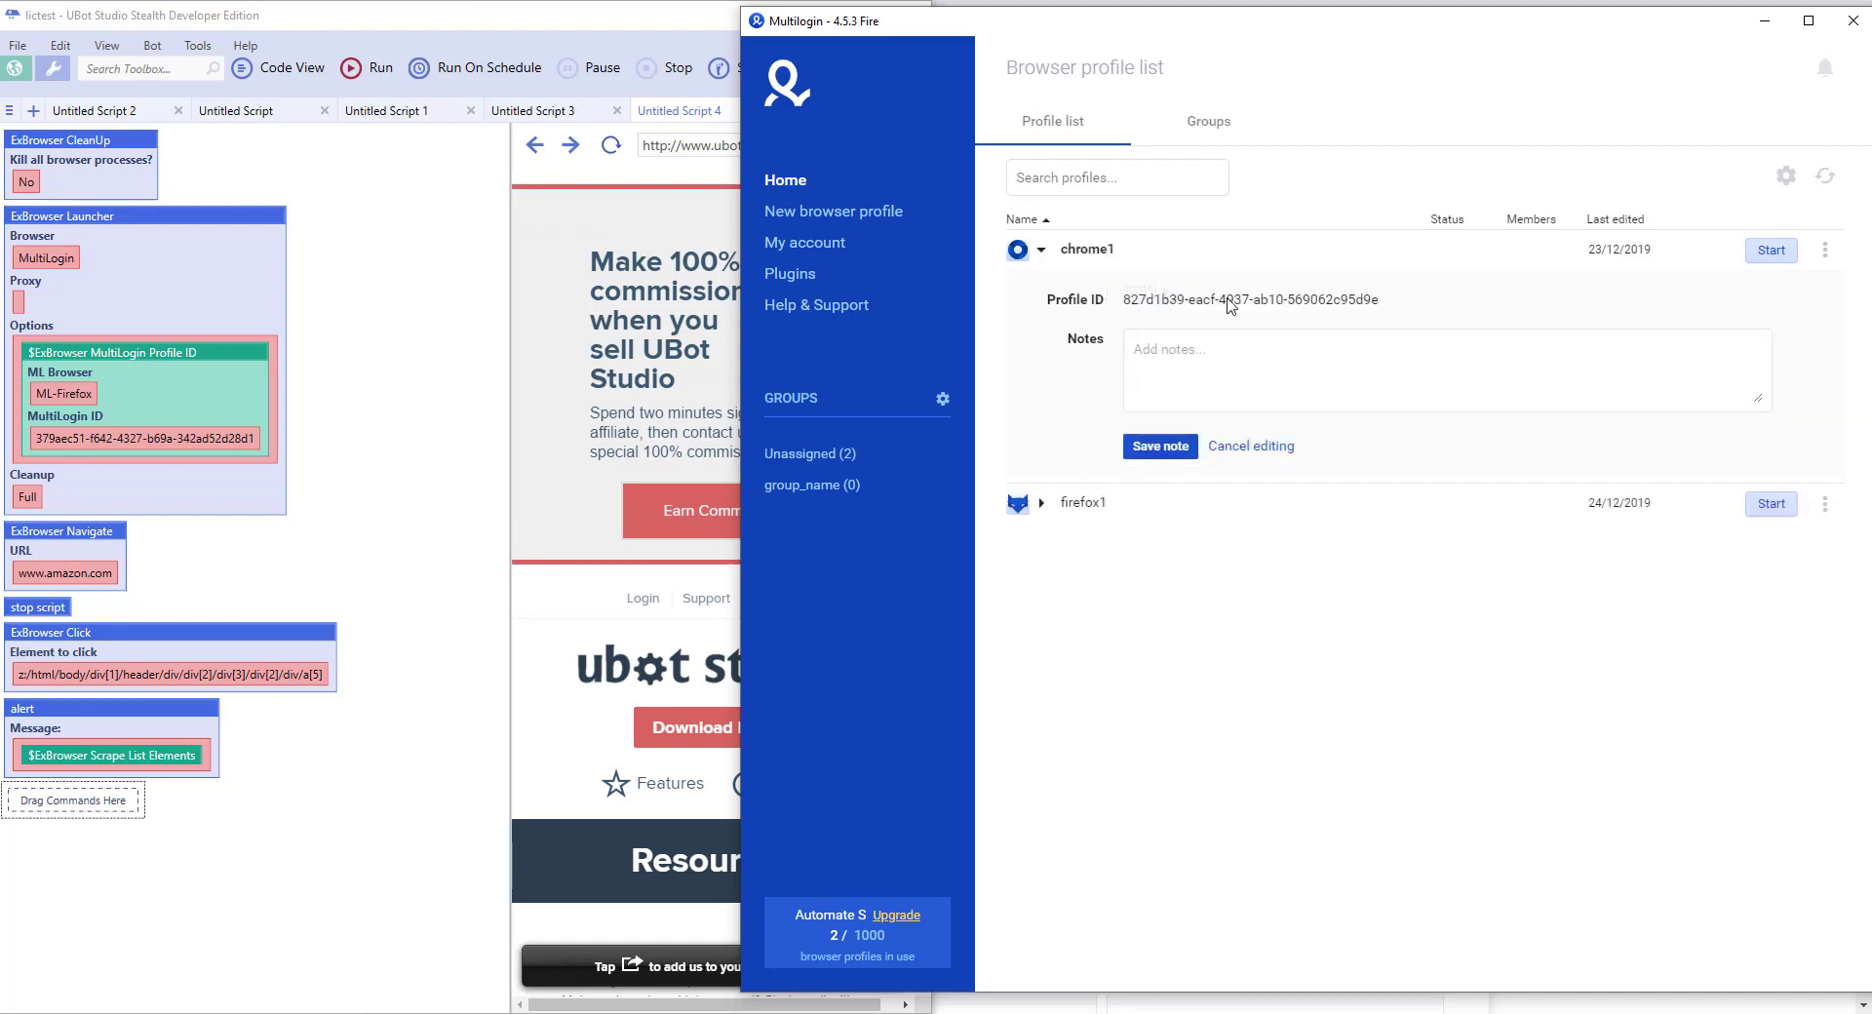
click(1074, 505)
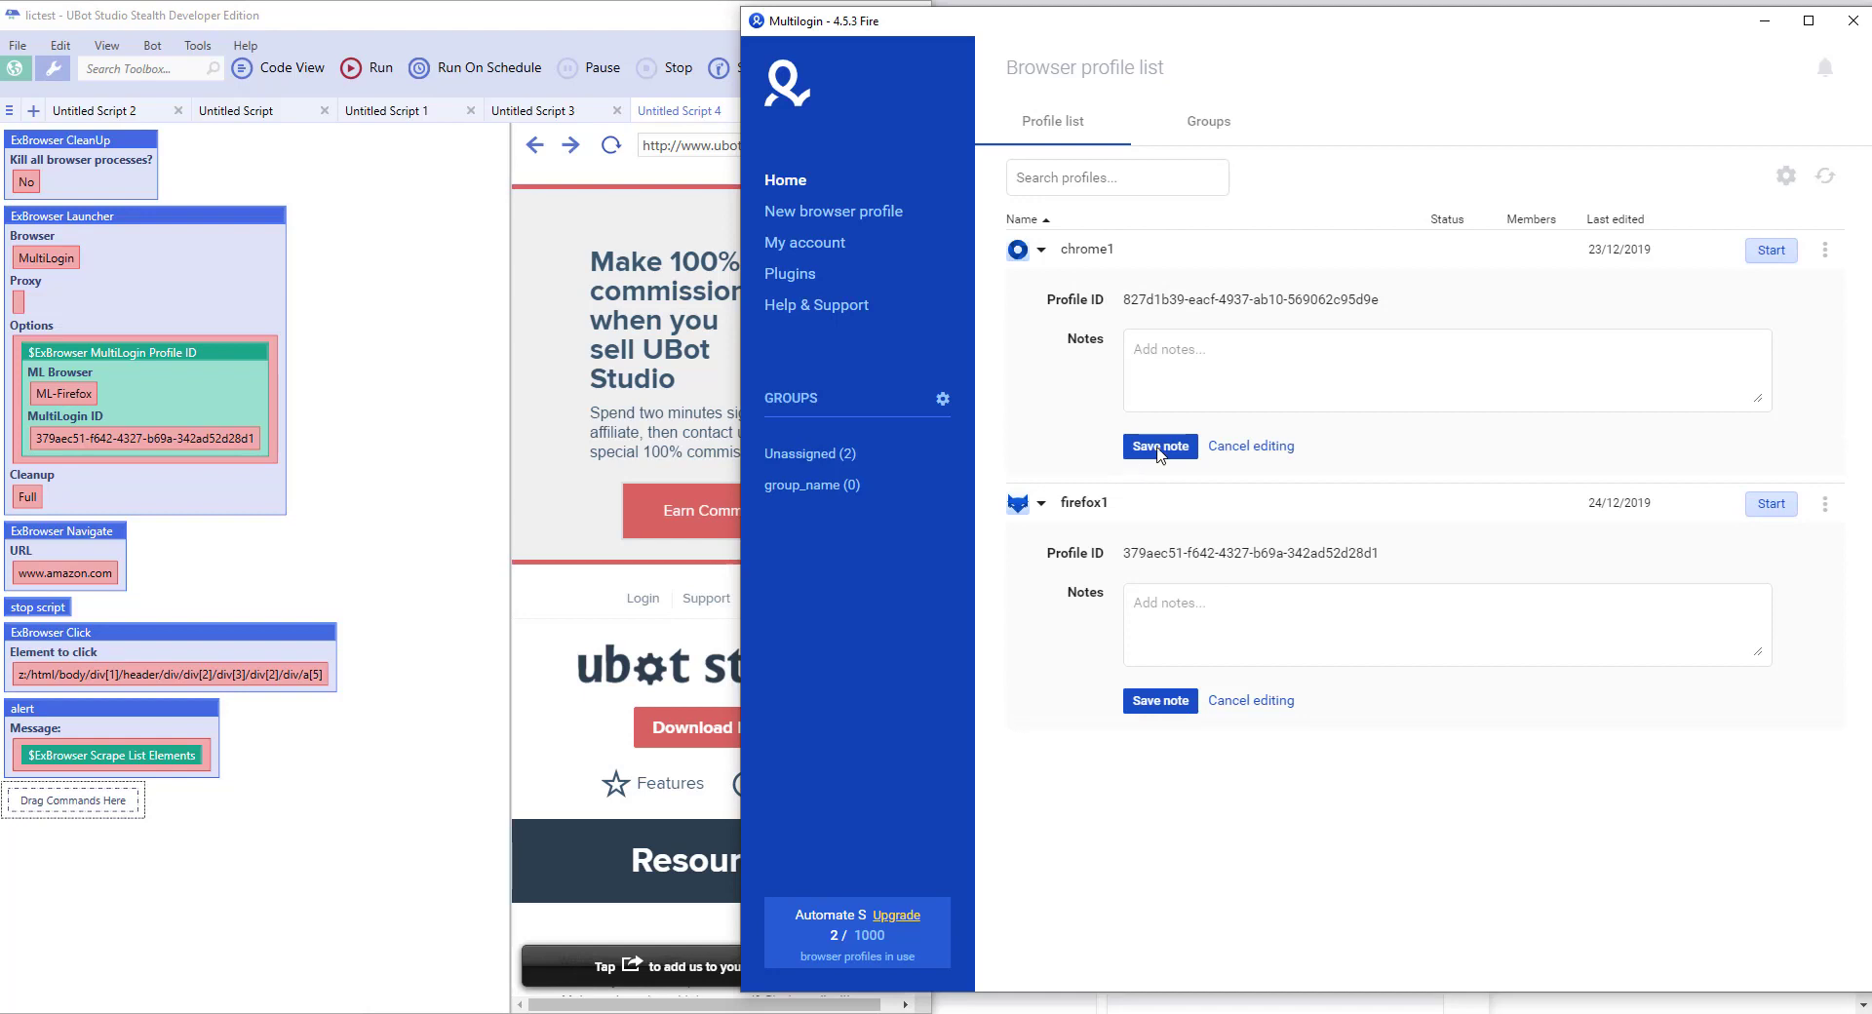
click(1072, 505)
click(1061, 505)
- Bring the .multiloginapp.com folder forward, select app.properties and open its context menu
click(514, 984)
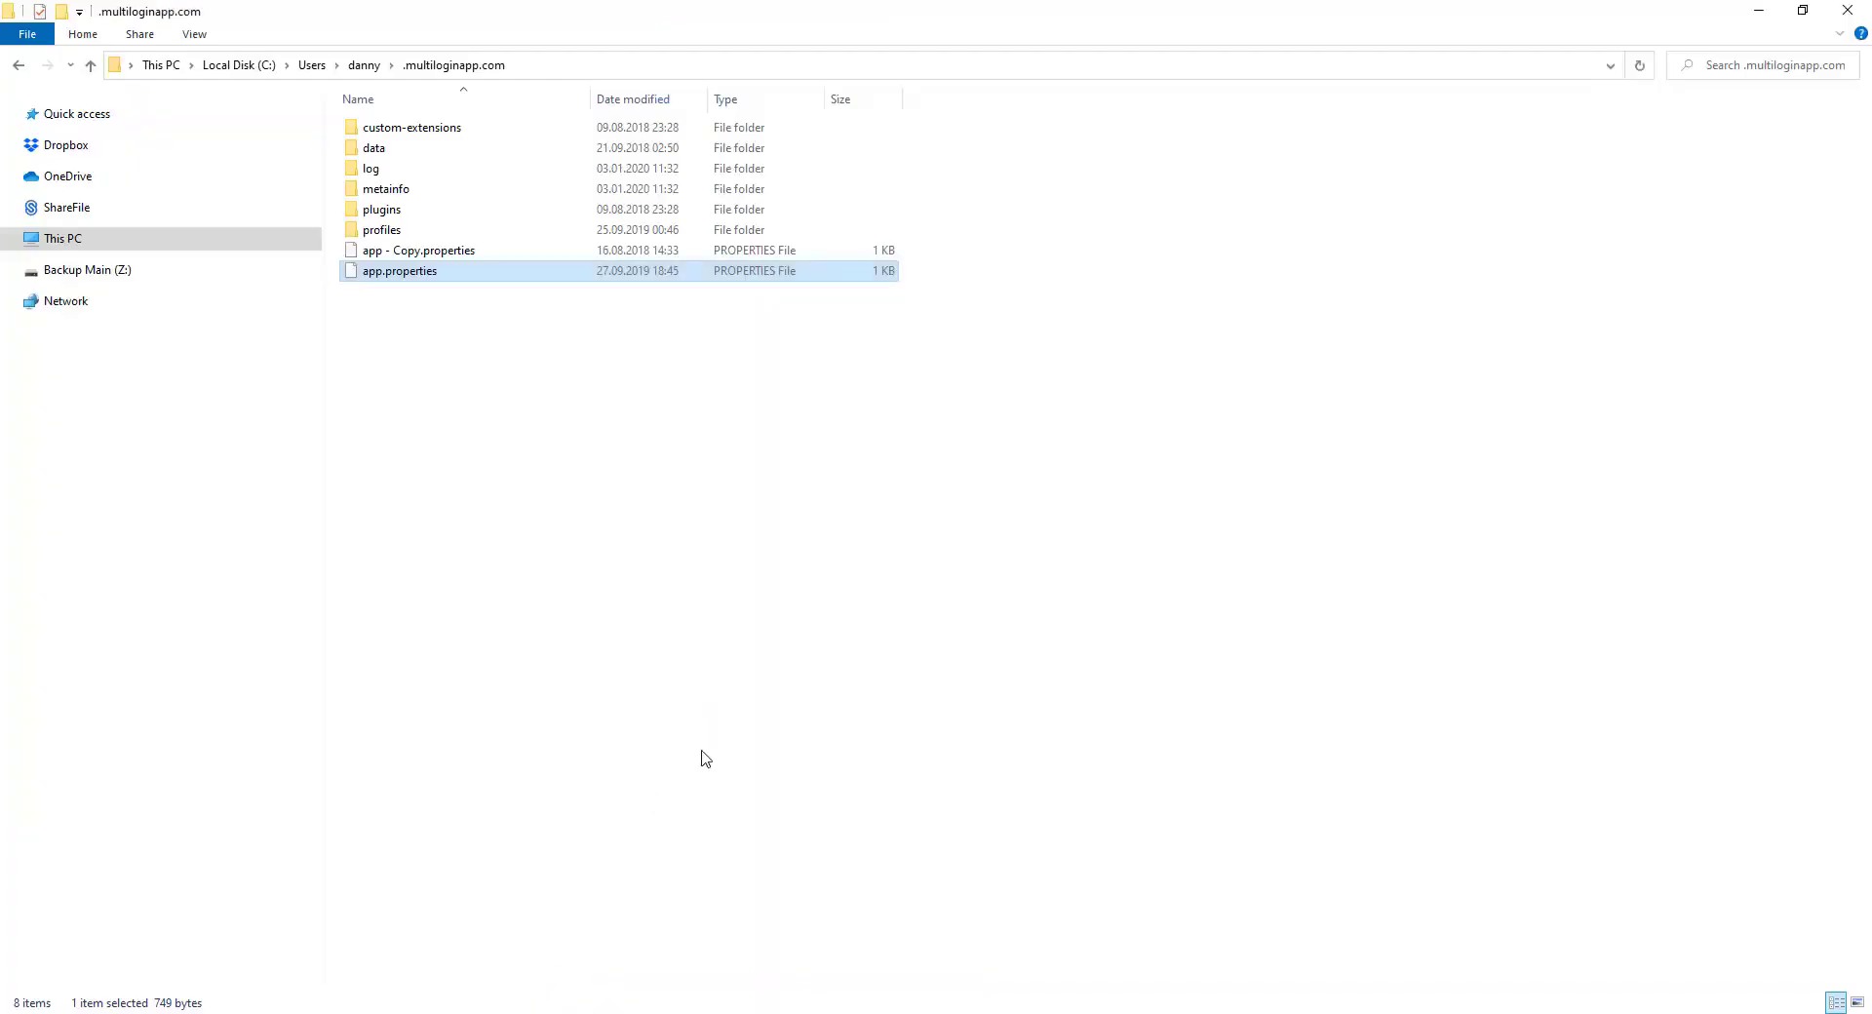
click(558, 346)
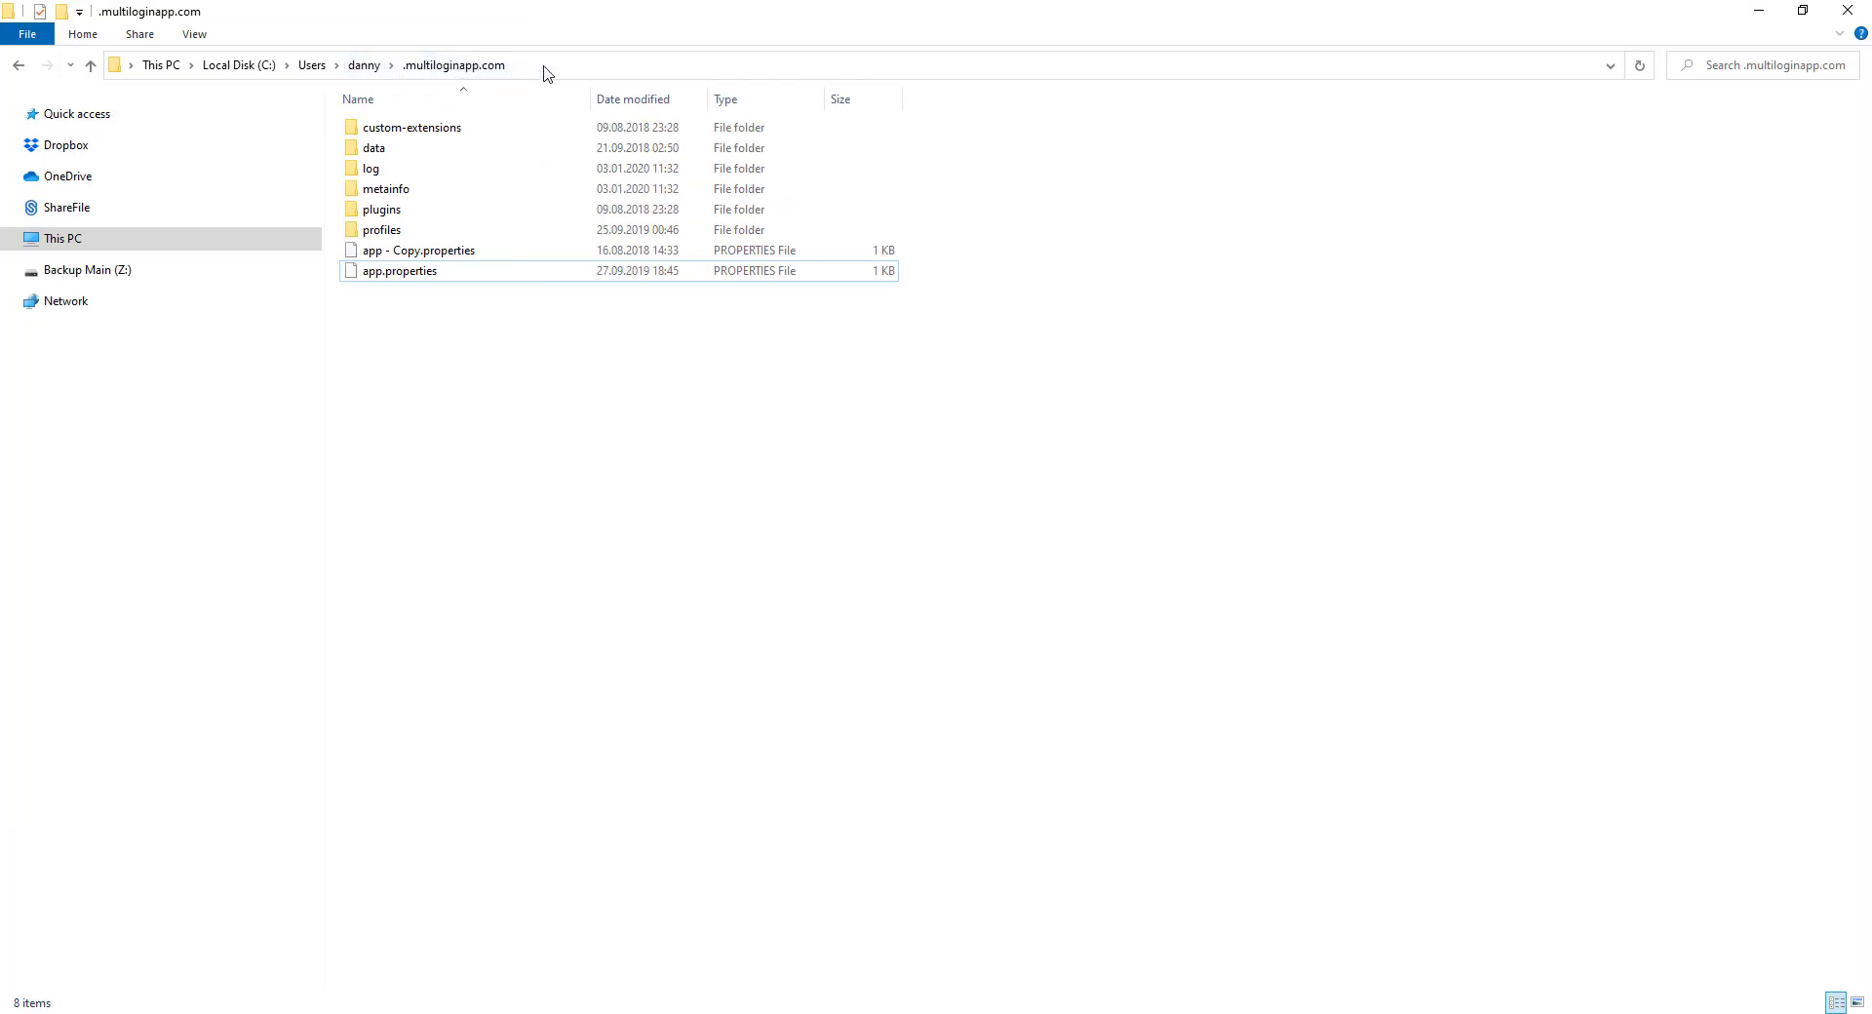
click(402, 276)
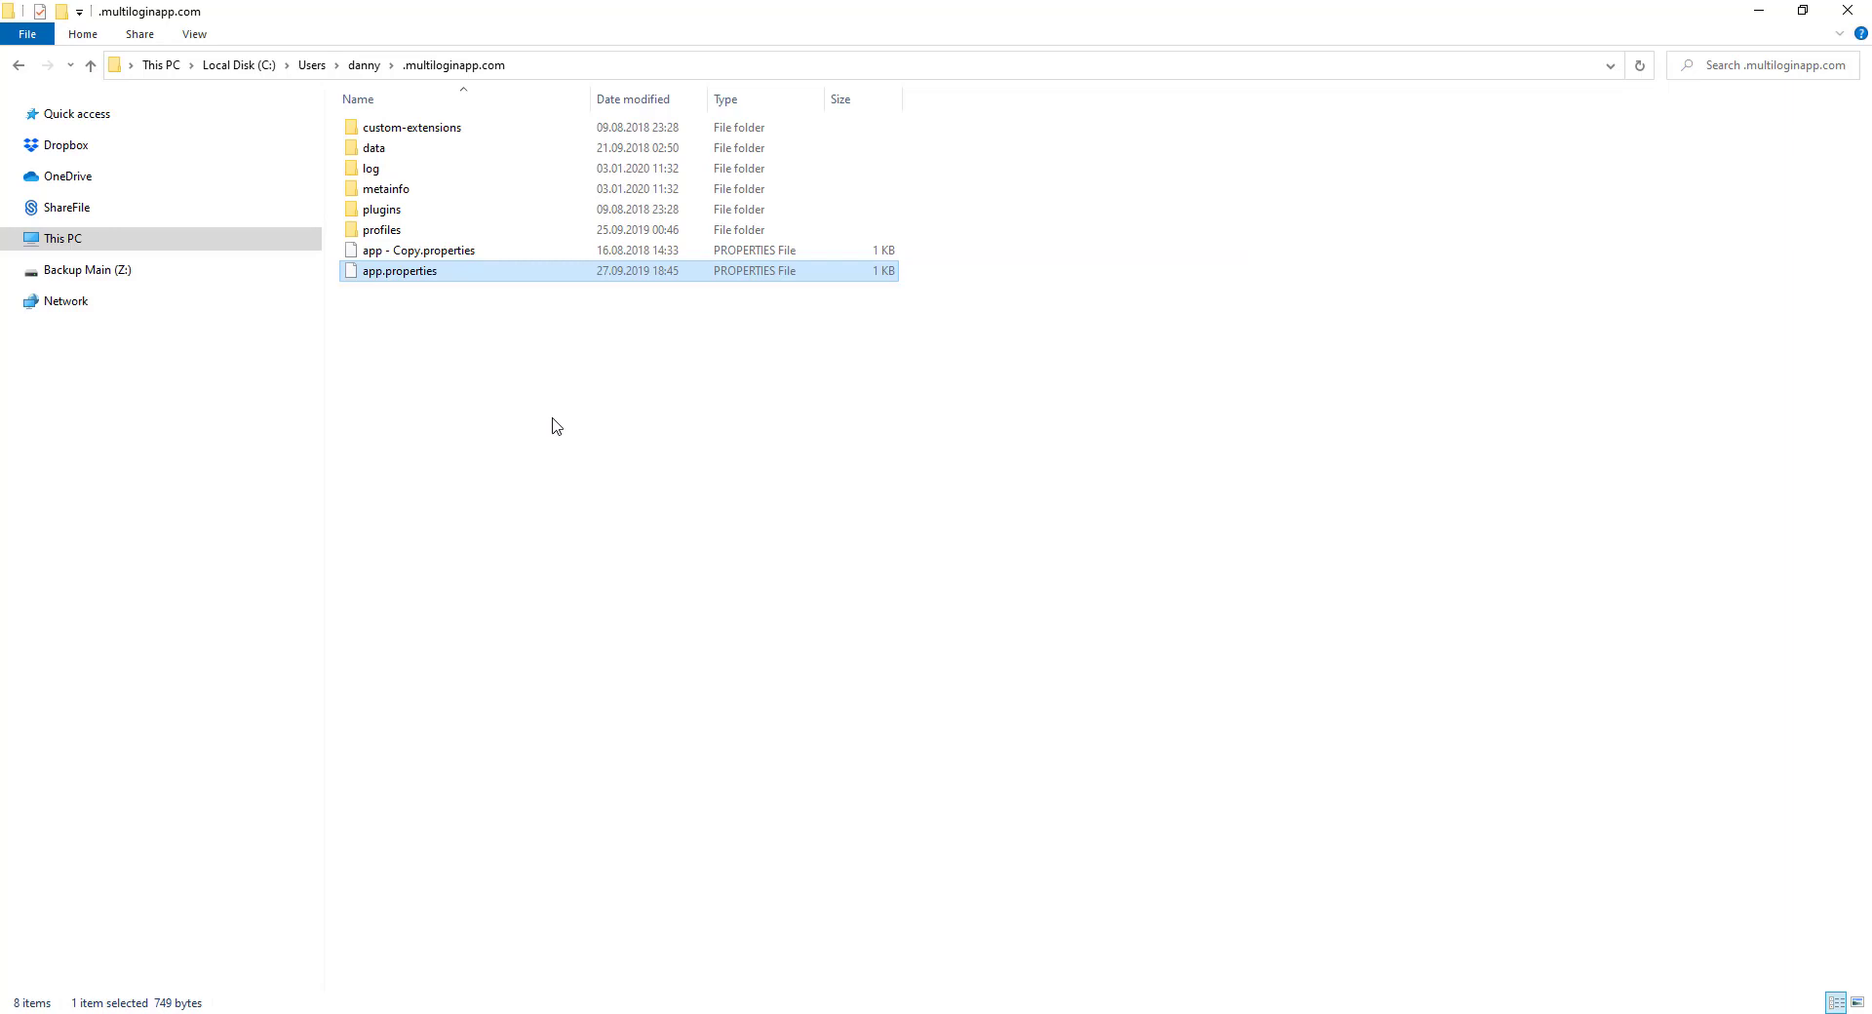
right_click(422, 270)
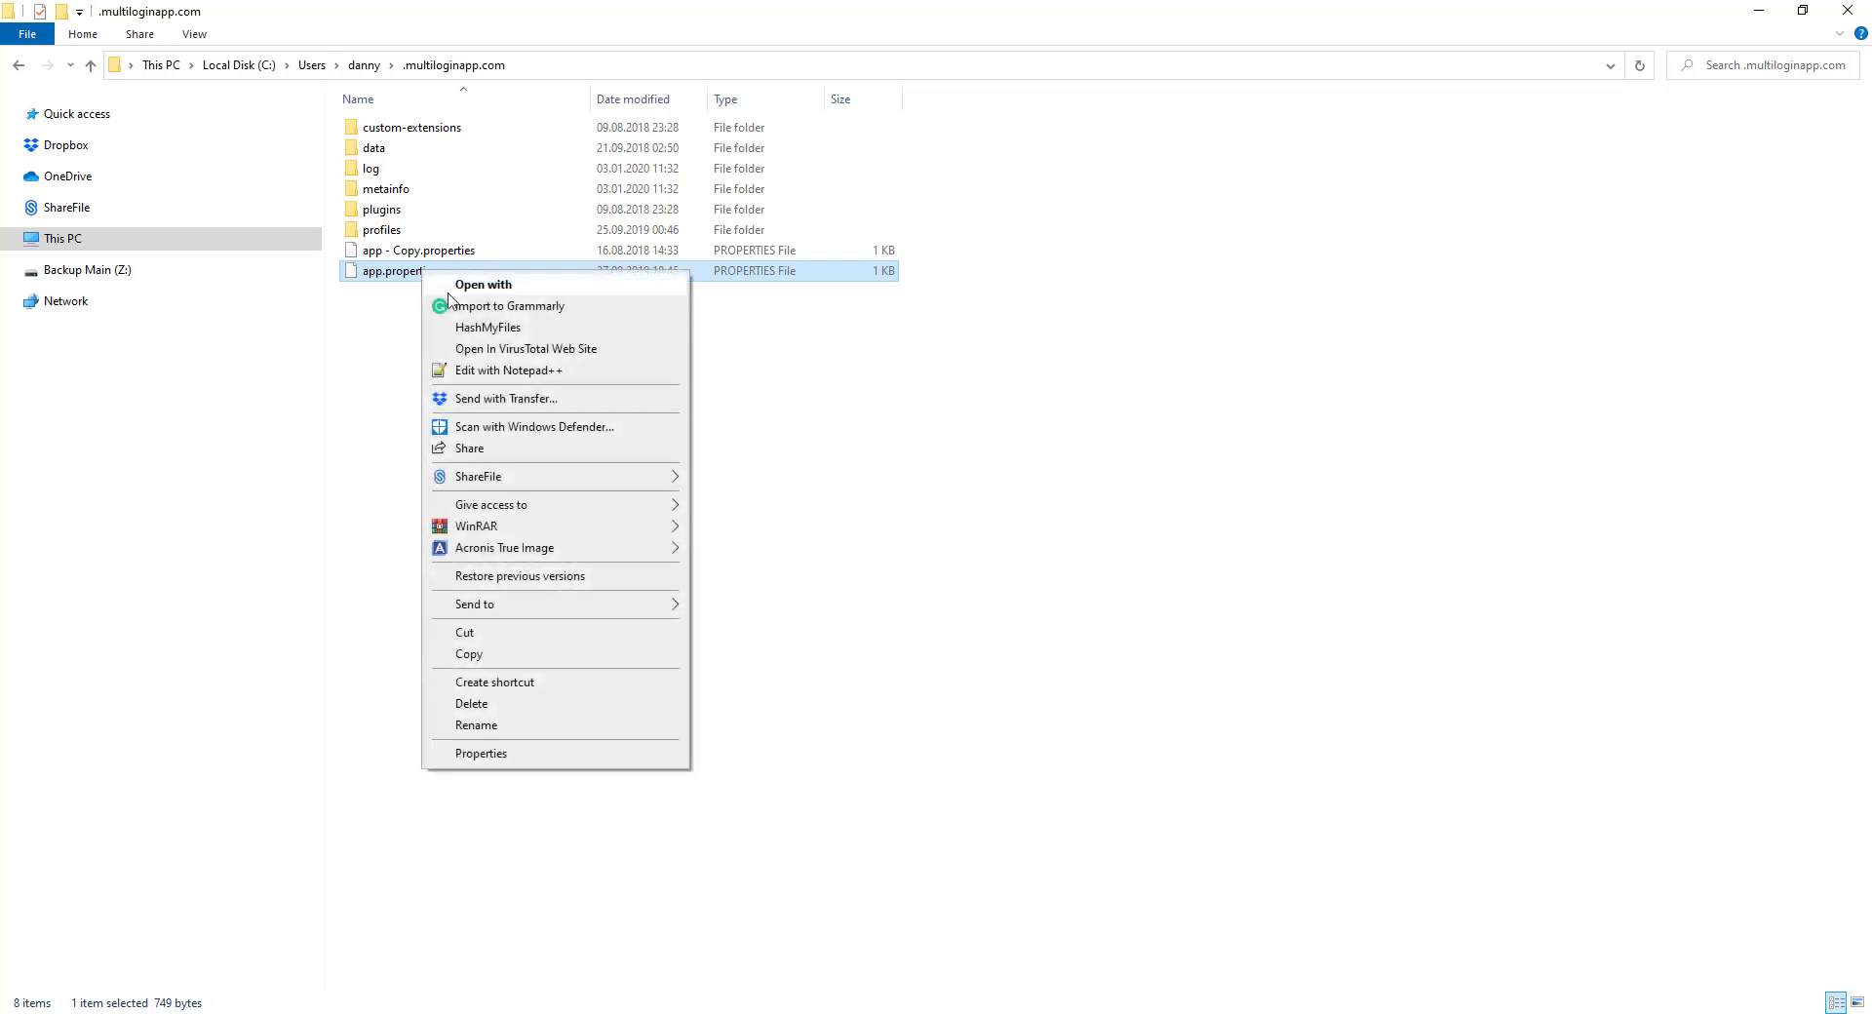
- Open app.properties in Notepad++ and select the multiloginapp.port value 35000
click(508, 369)
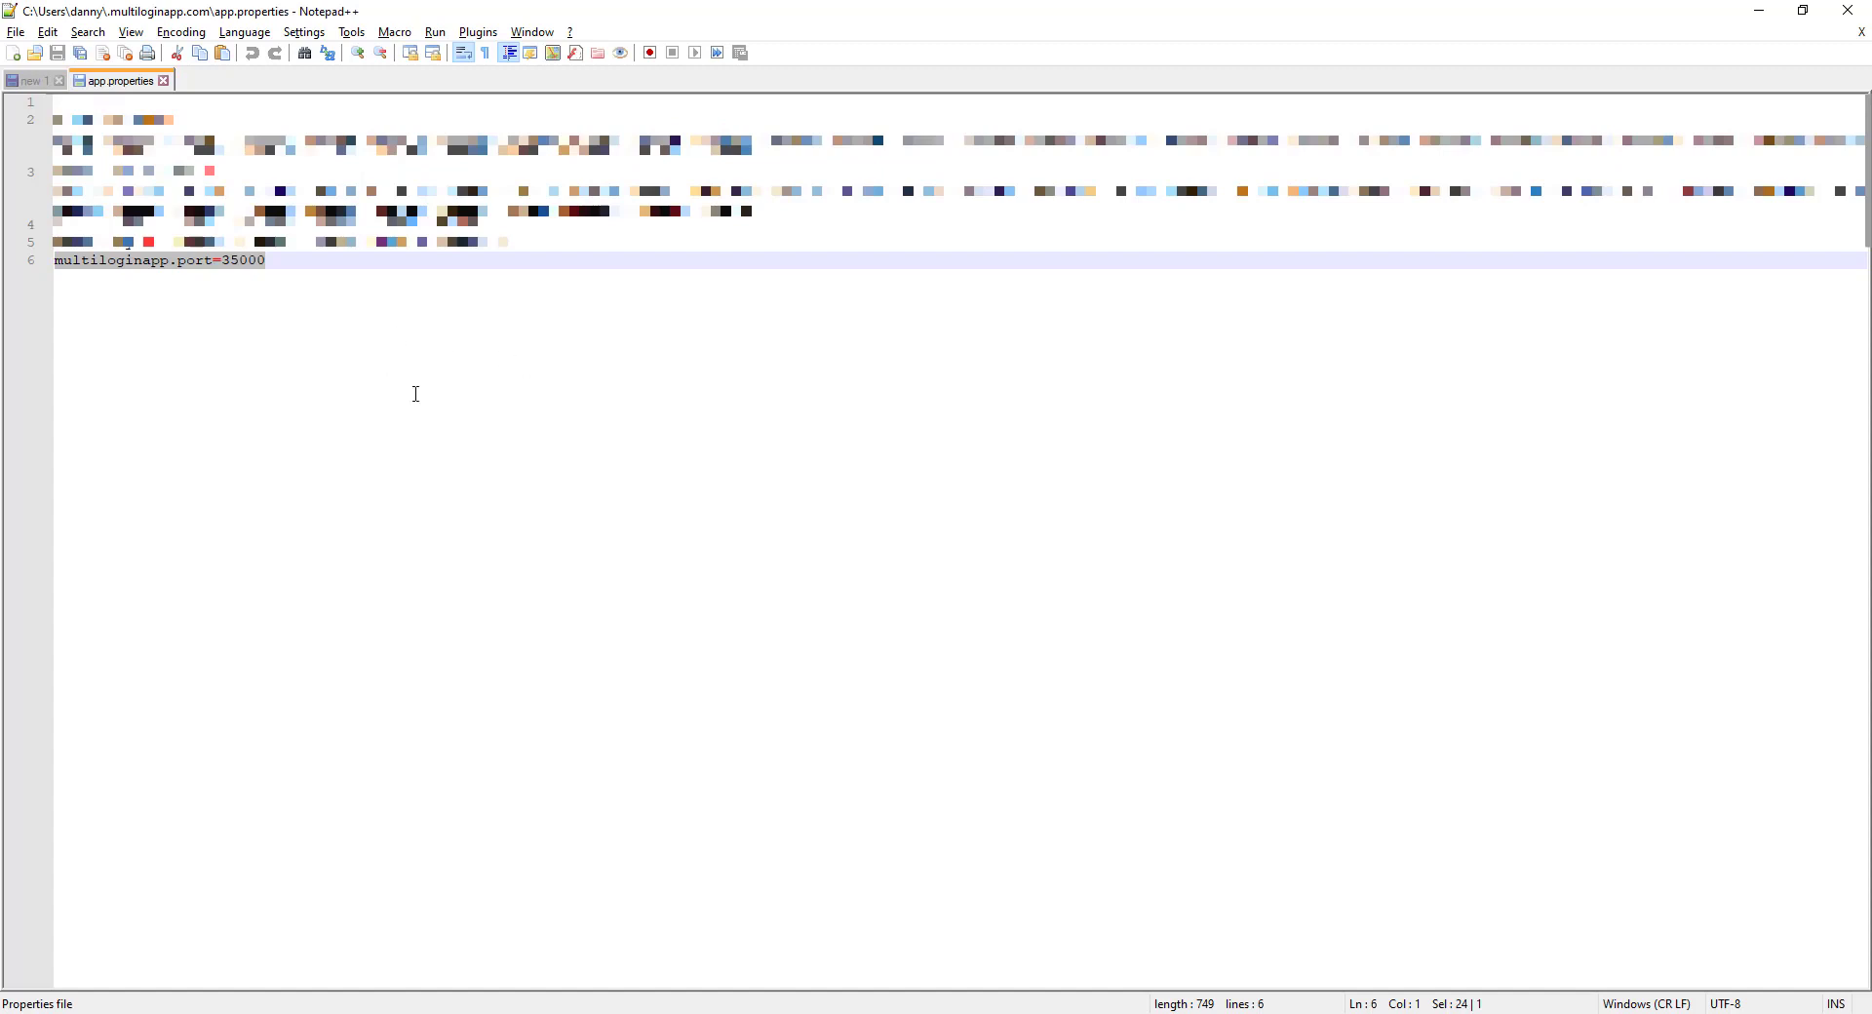
key(End)
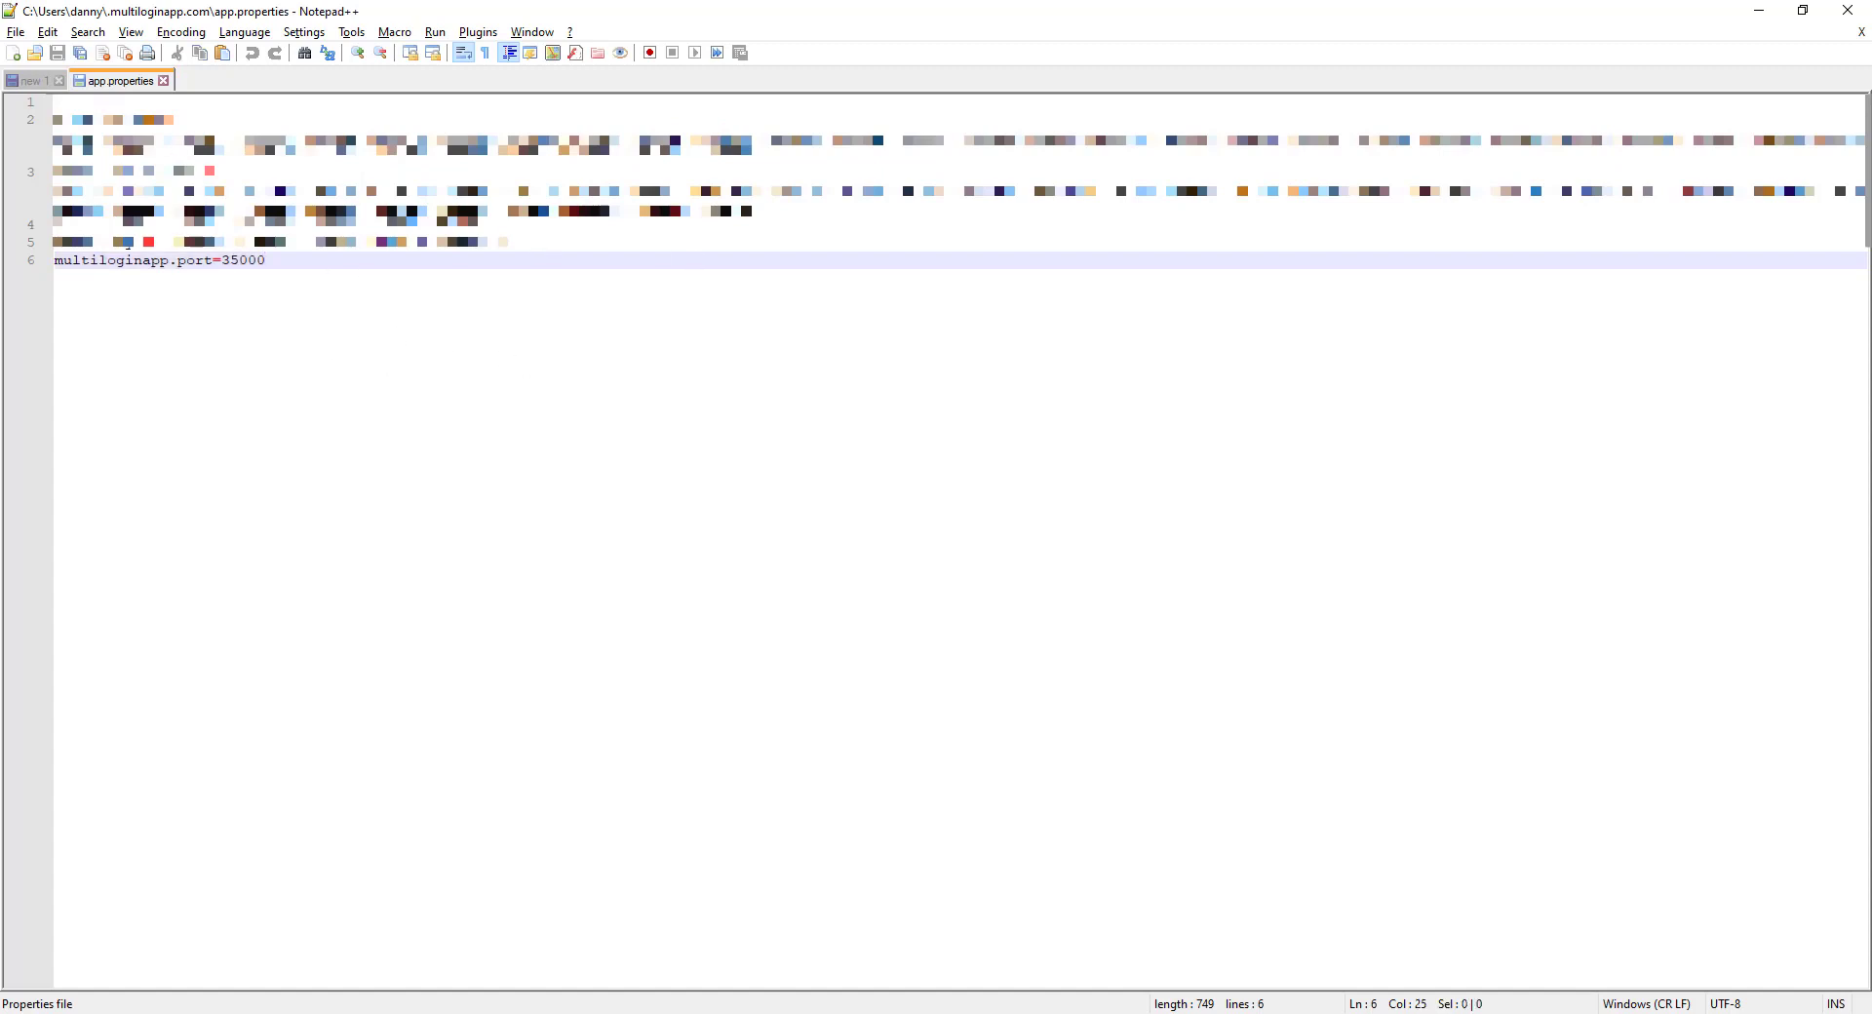
drag(293, 259, 54, 262)
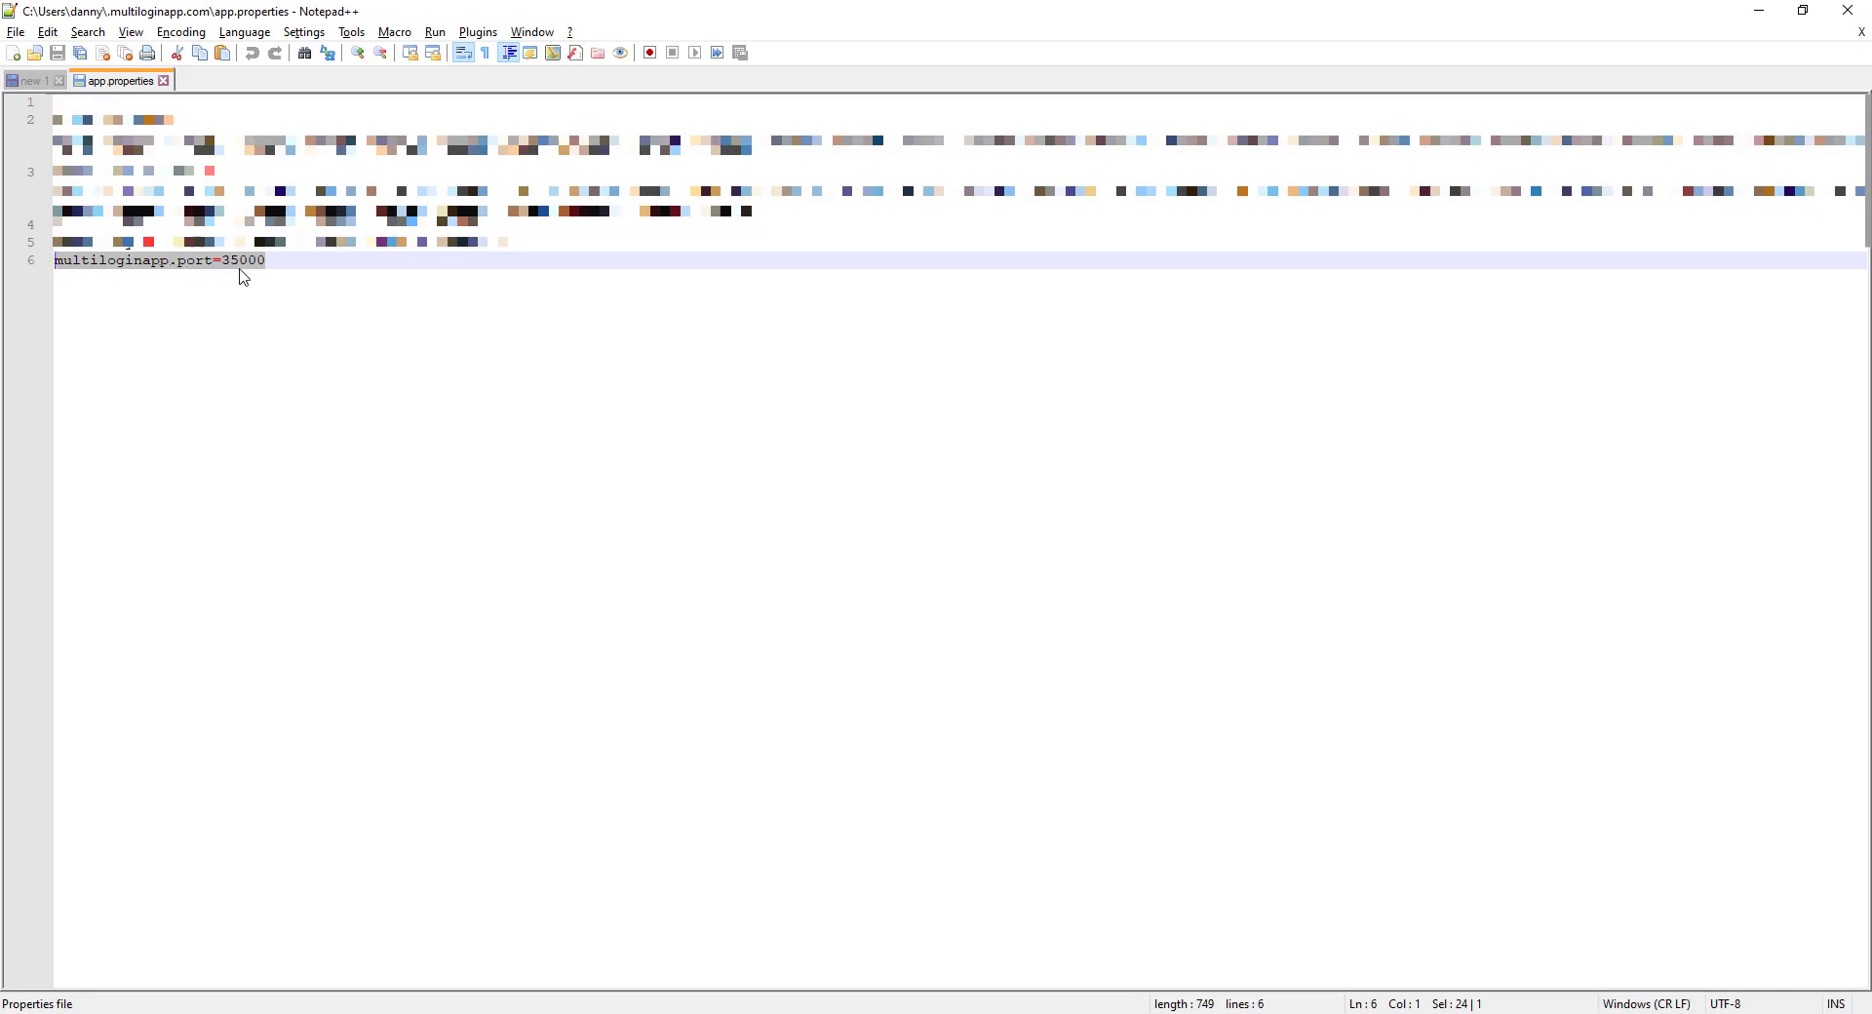
double_click(272, 261)
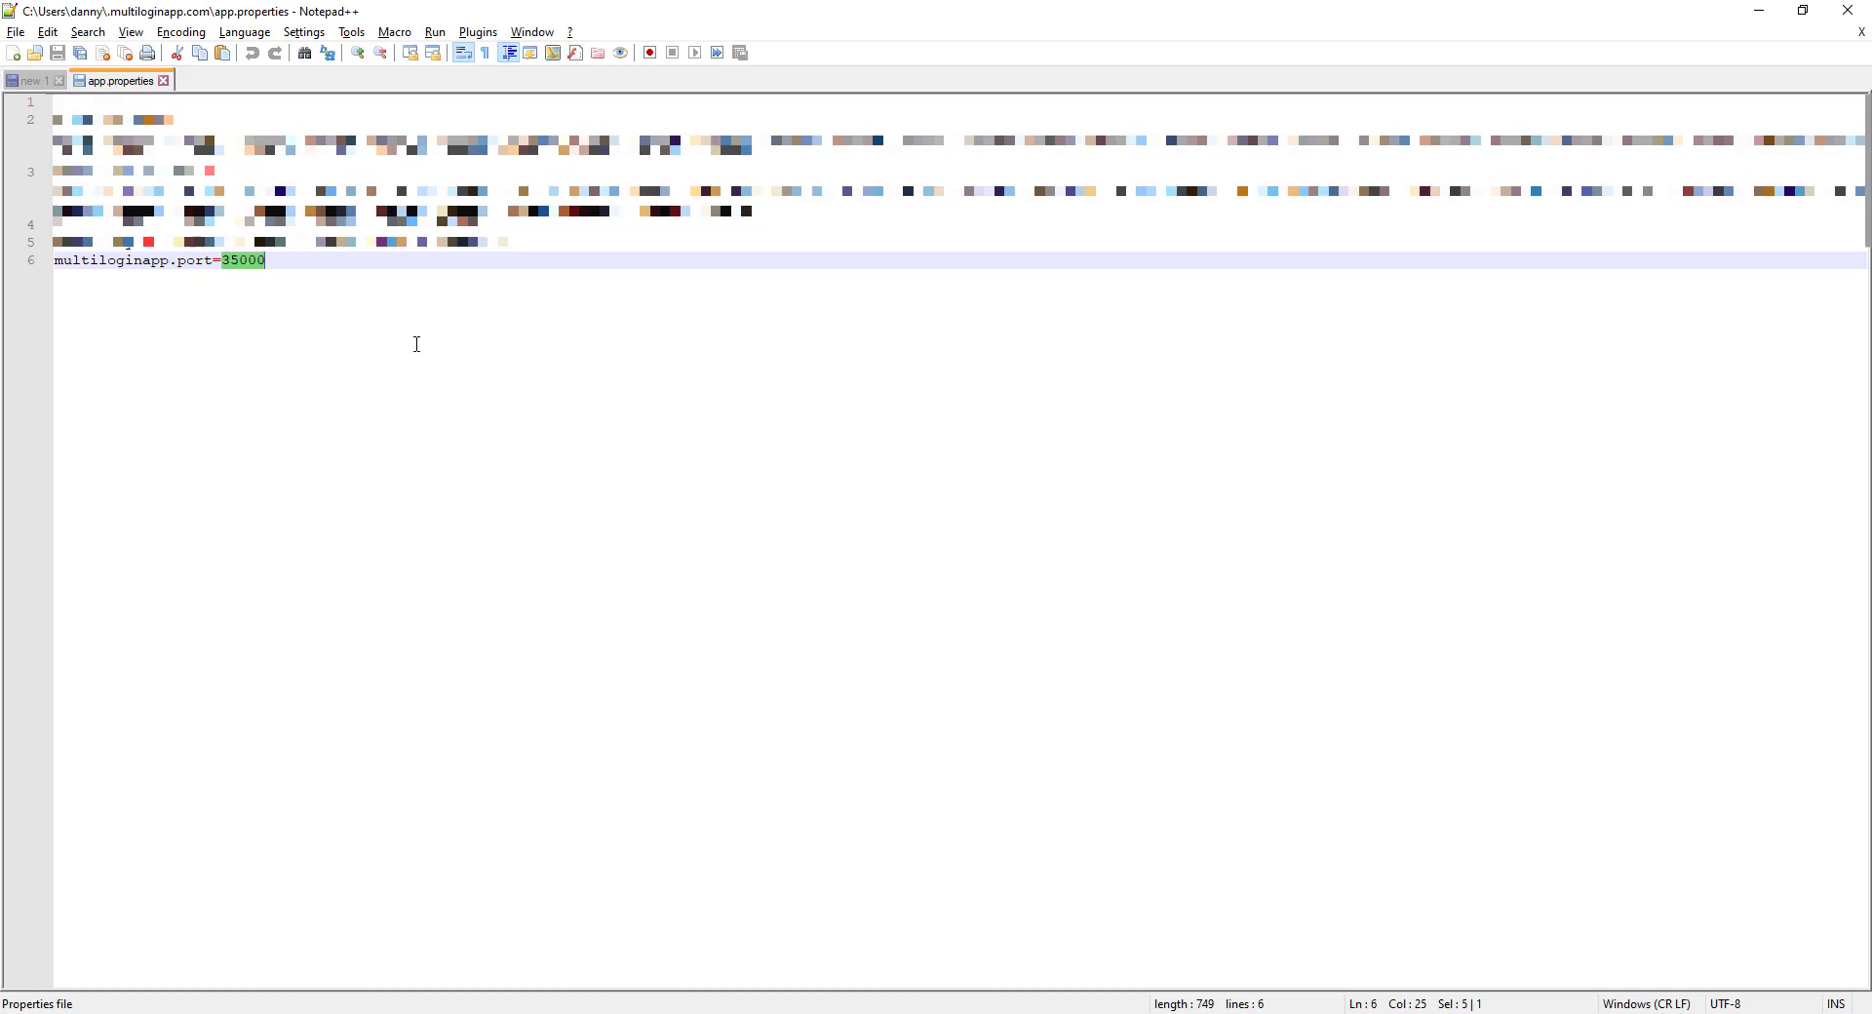
click(409, 338)
double_click(241, 259)
- Open the ExBrowser Launcher editor, keeping MultiLogin as its browser
click(793, 1013)
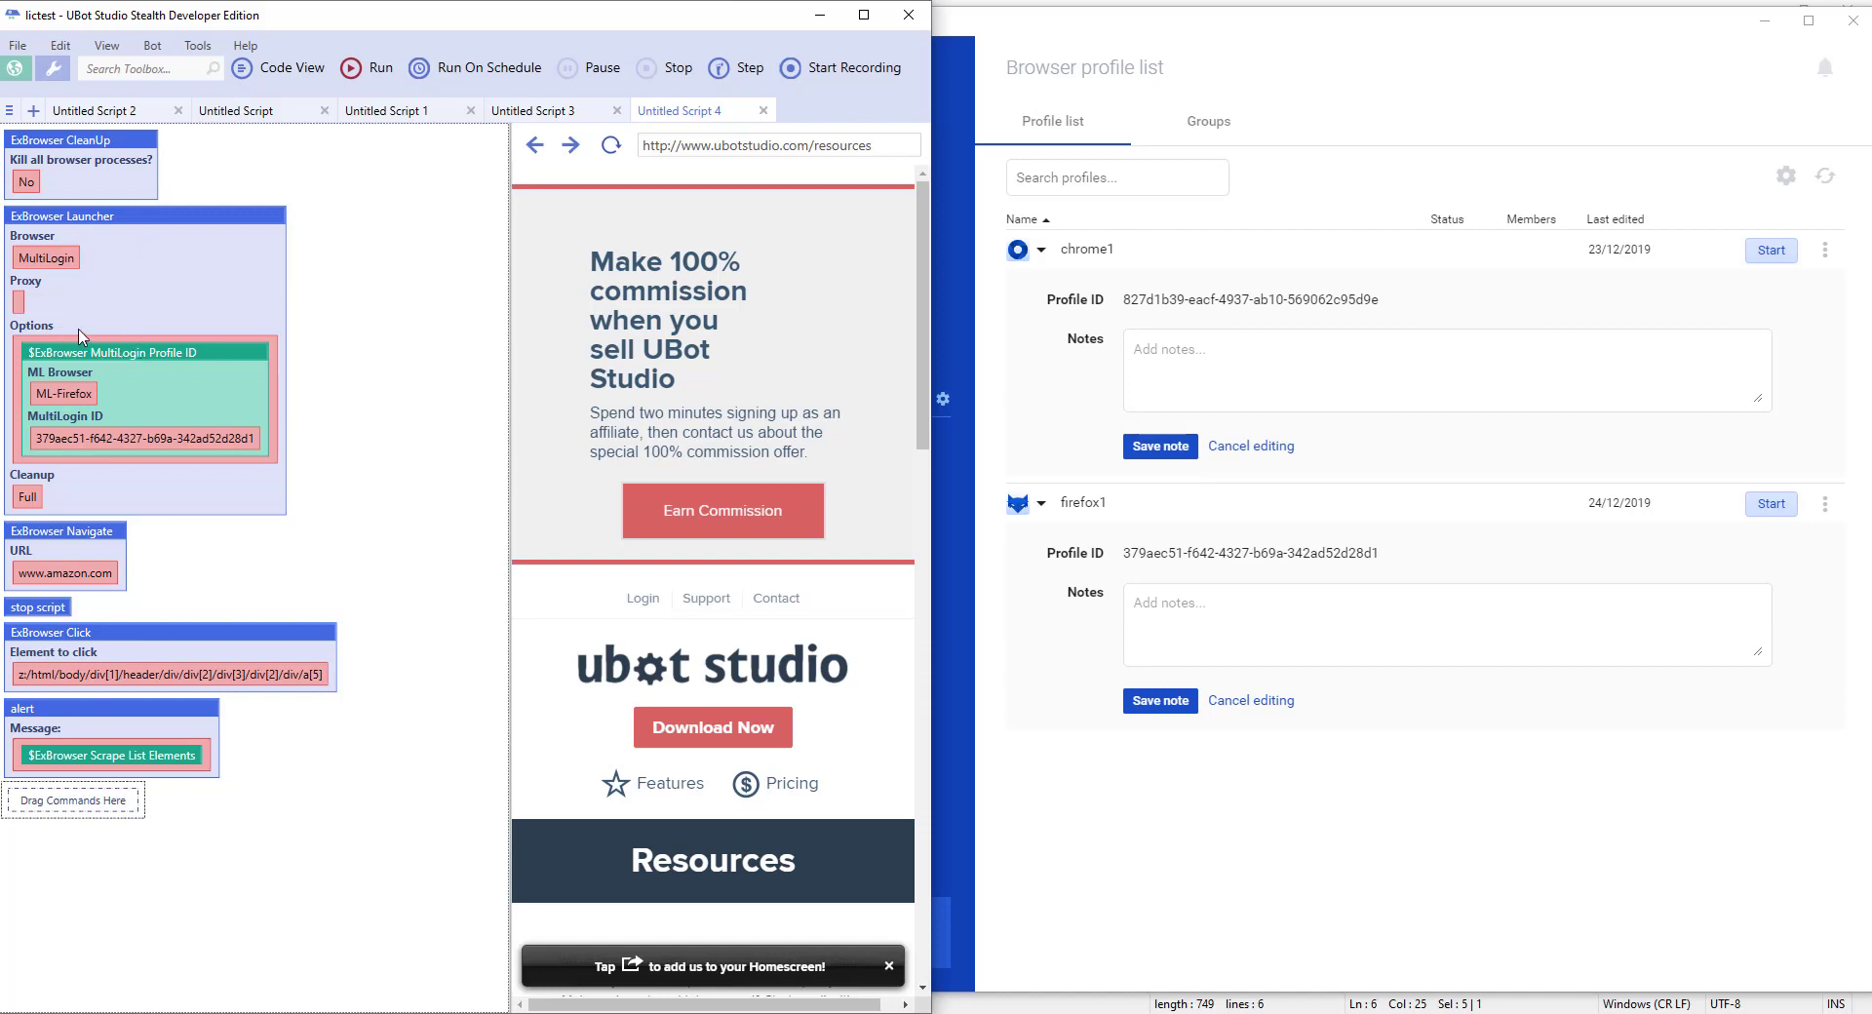
right_click(141, 217)
click(191, 279)
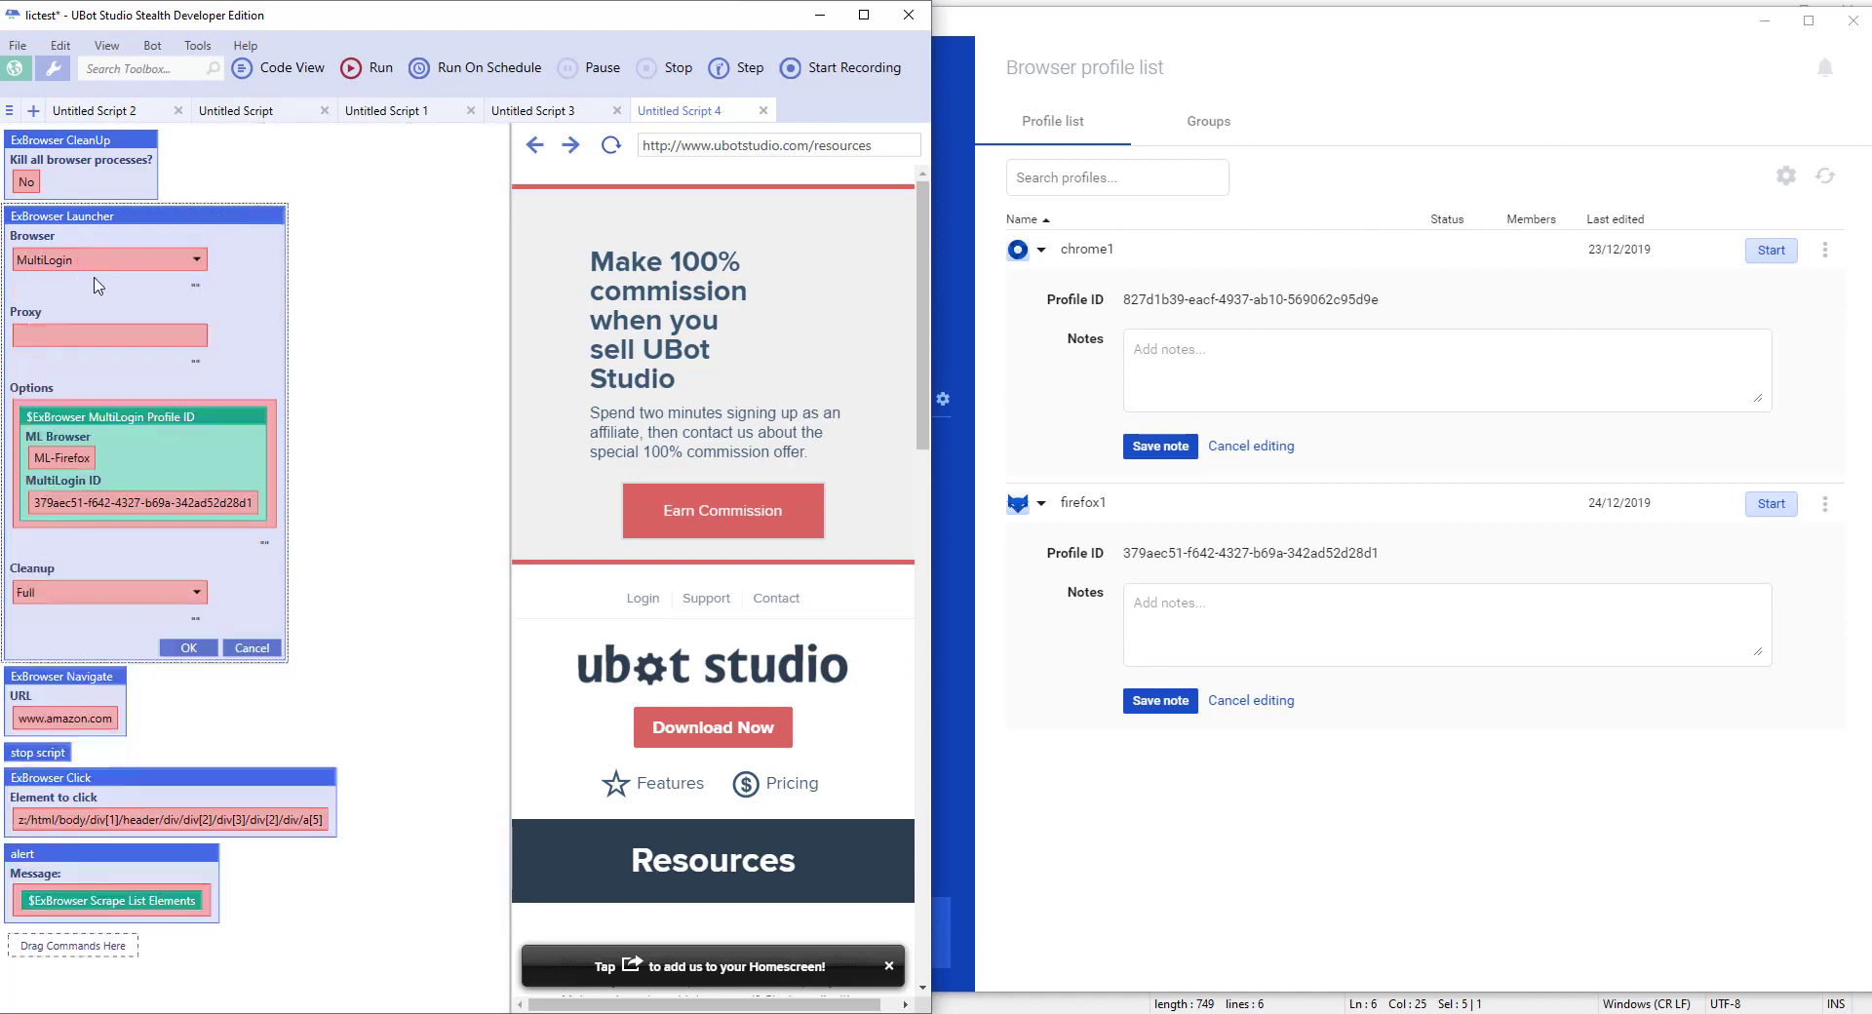
click(195, 260)
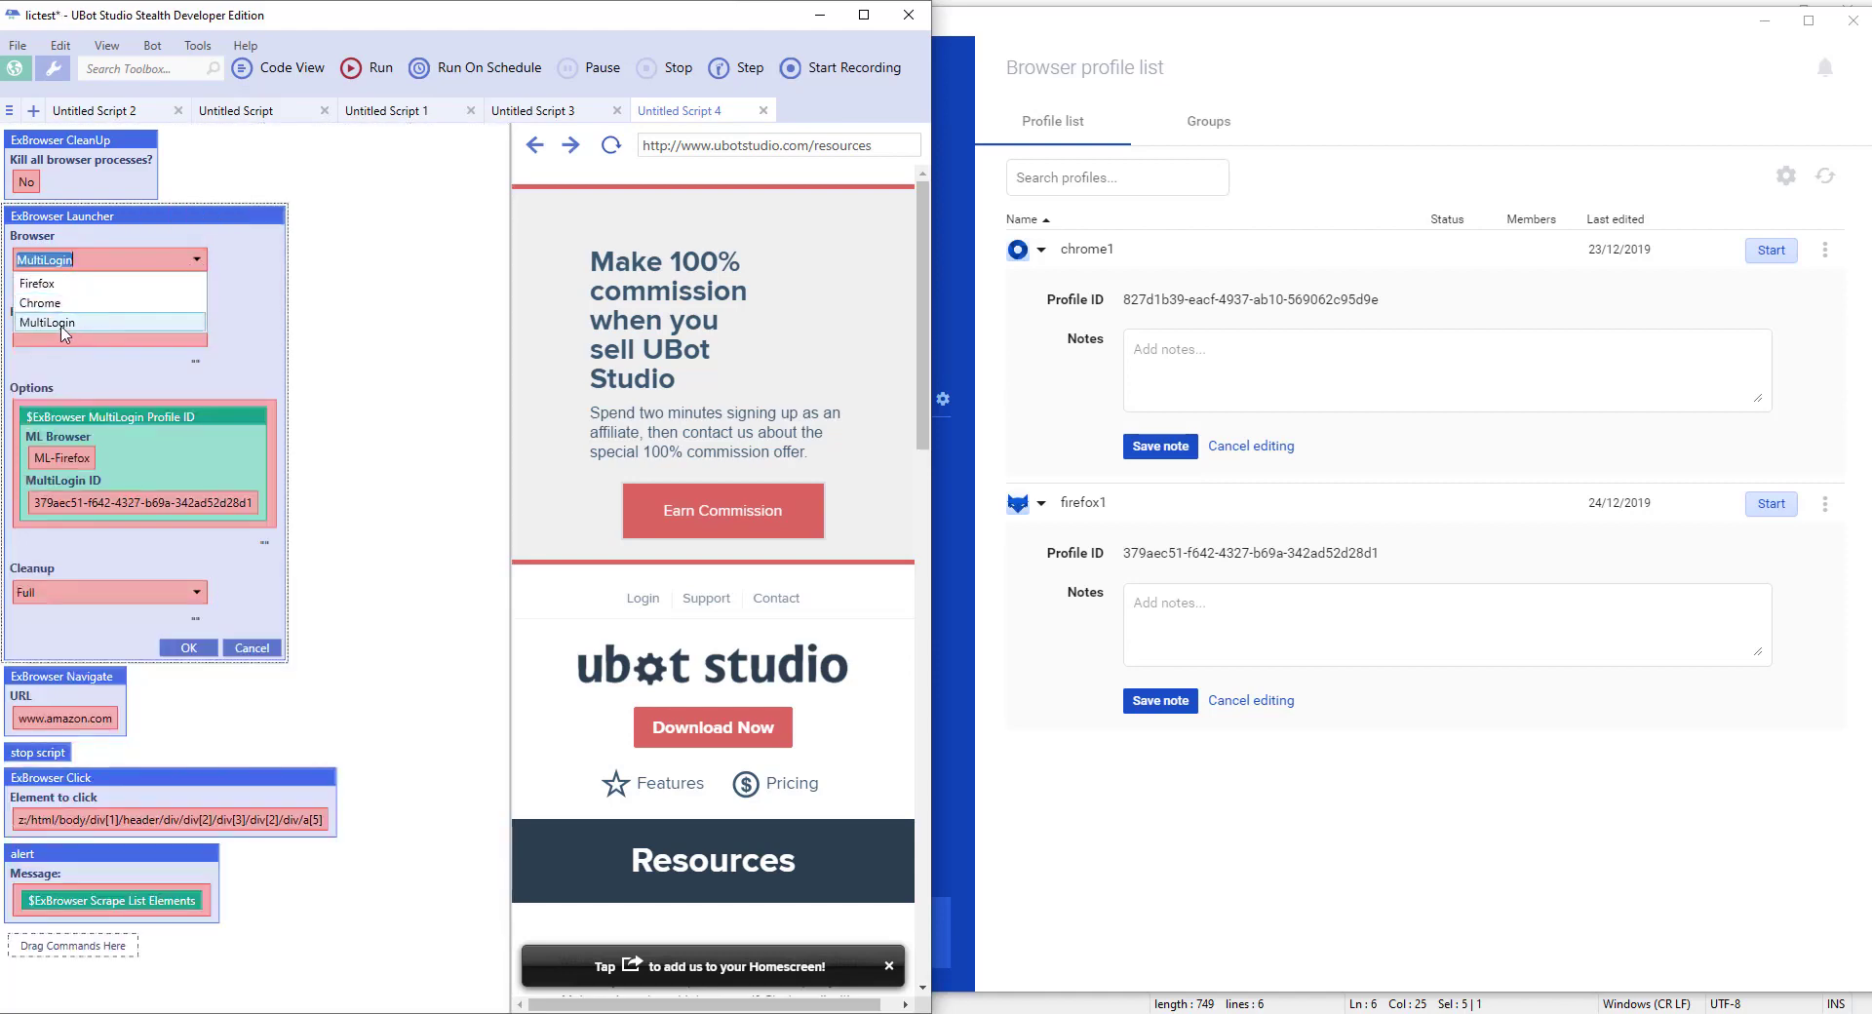
click(75, 330)
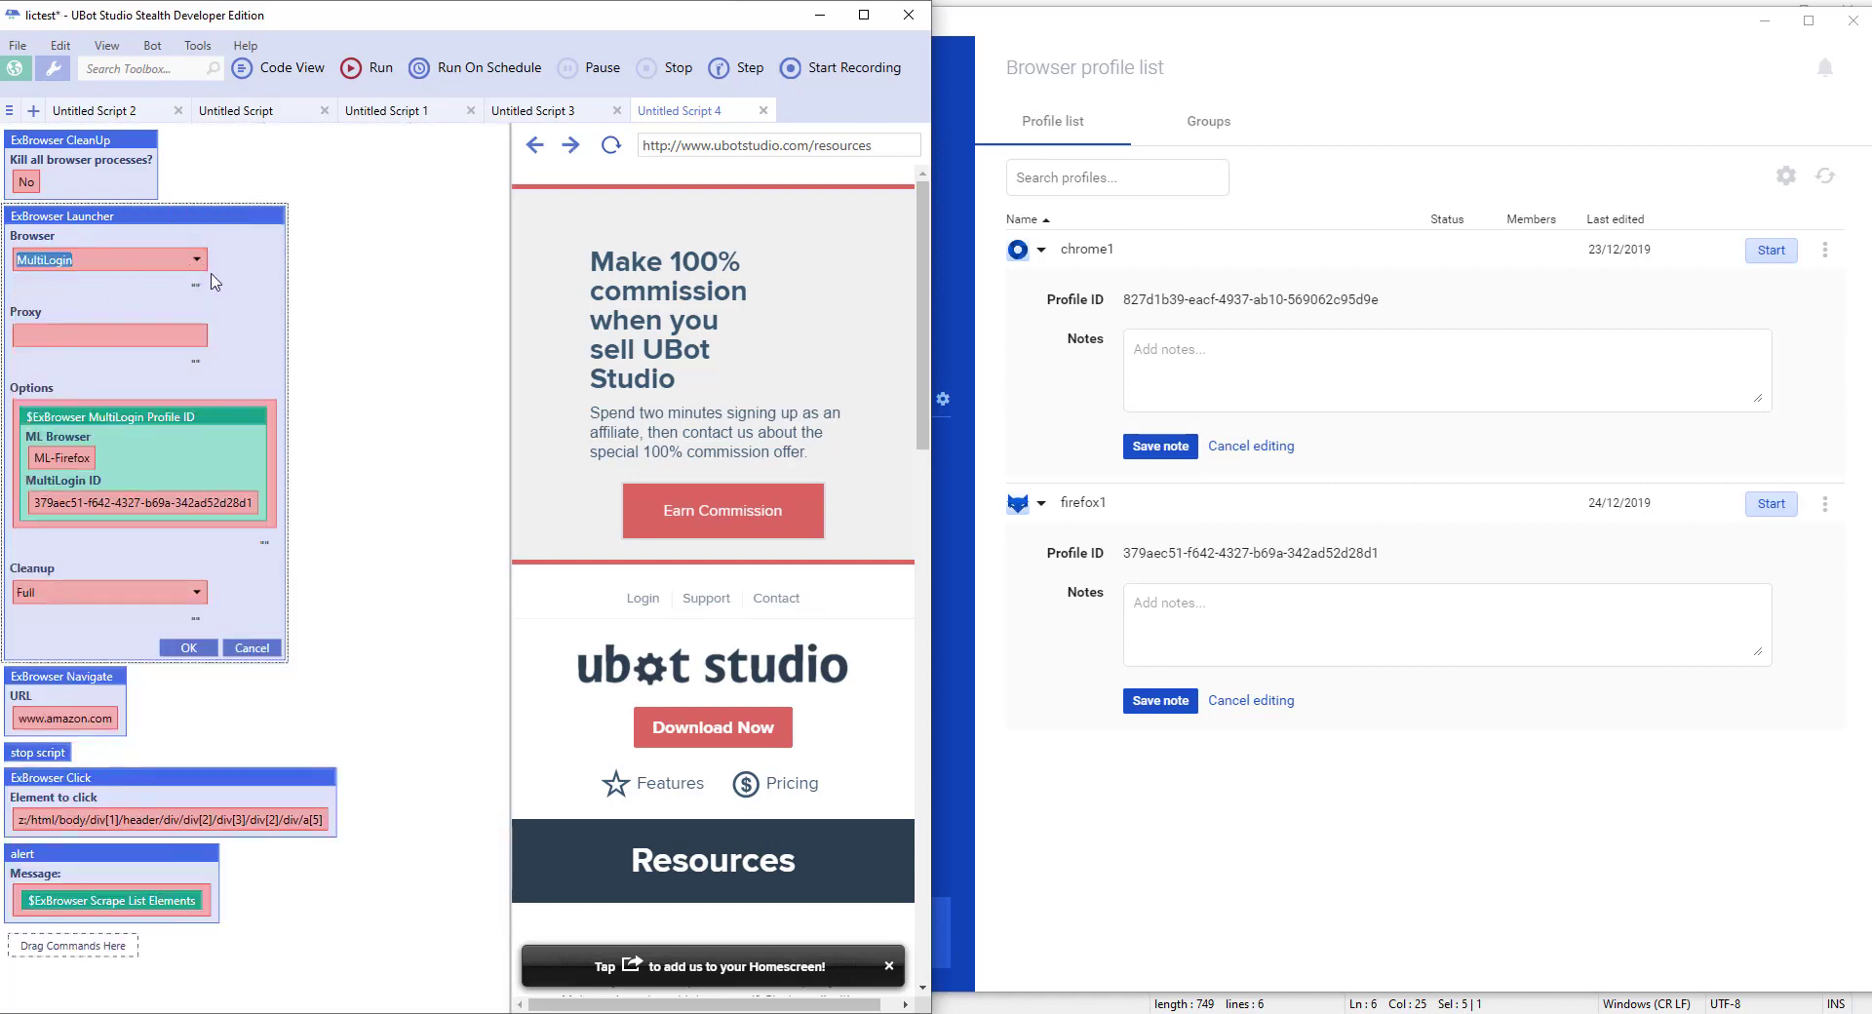
- Keep ML-Firefox in the MultiLogin Profile ID block and confirm both editors
double_click(160, 422)
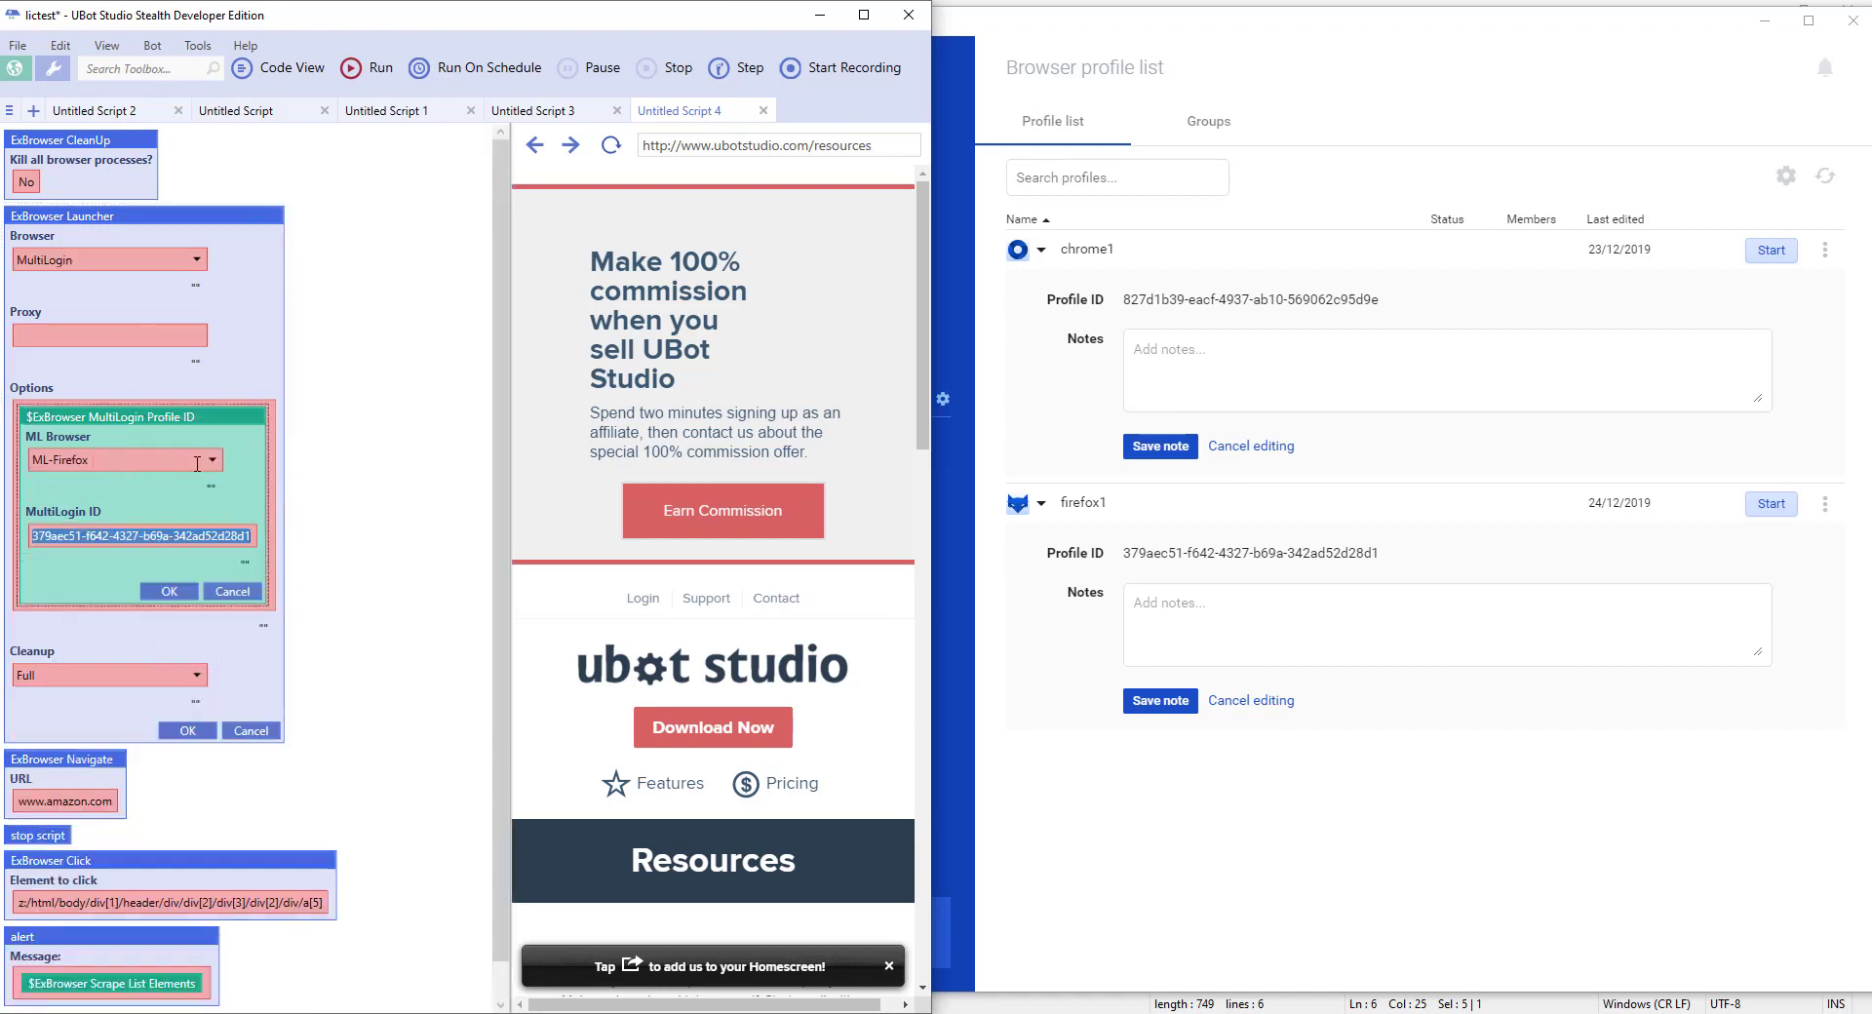
click(197, 464)
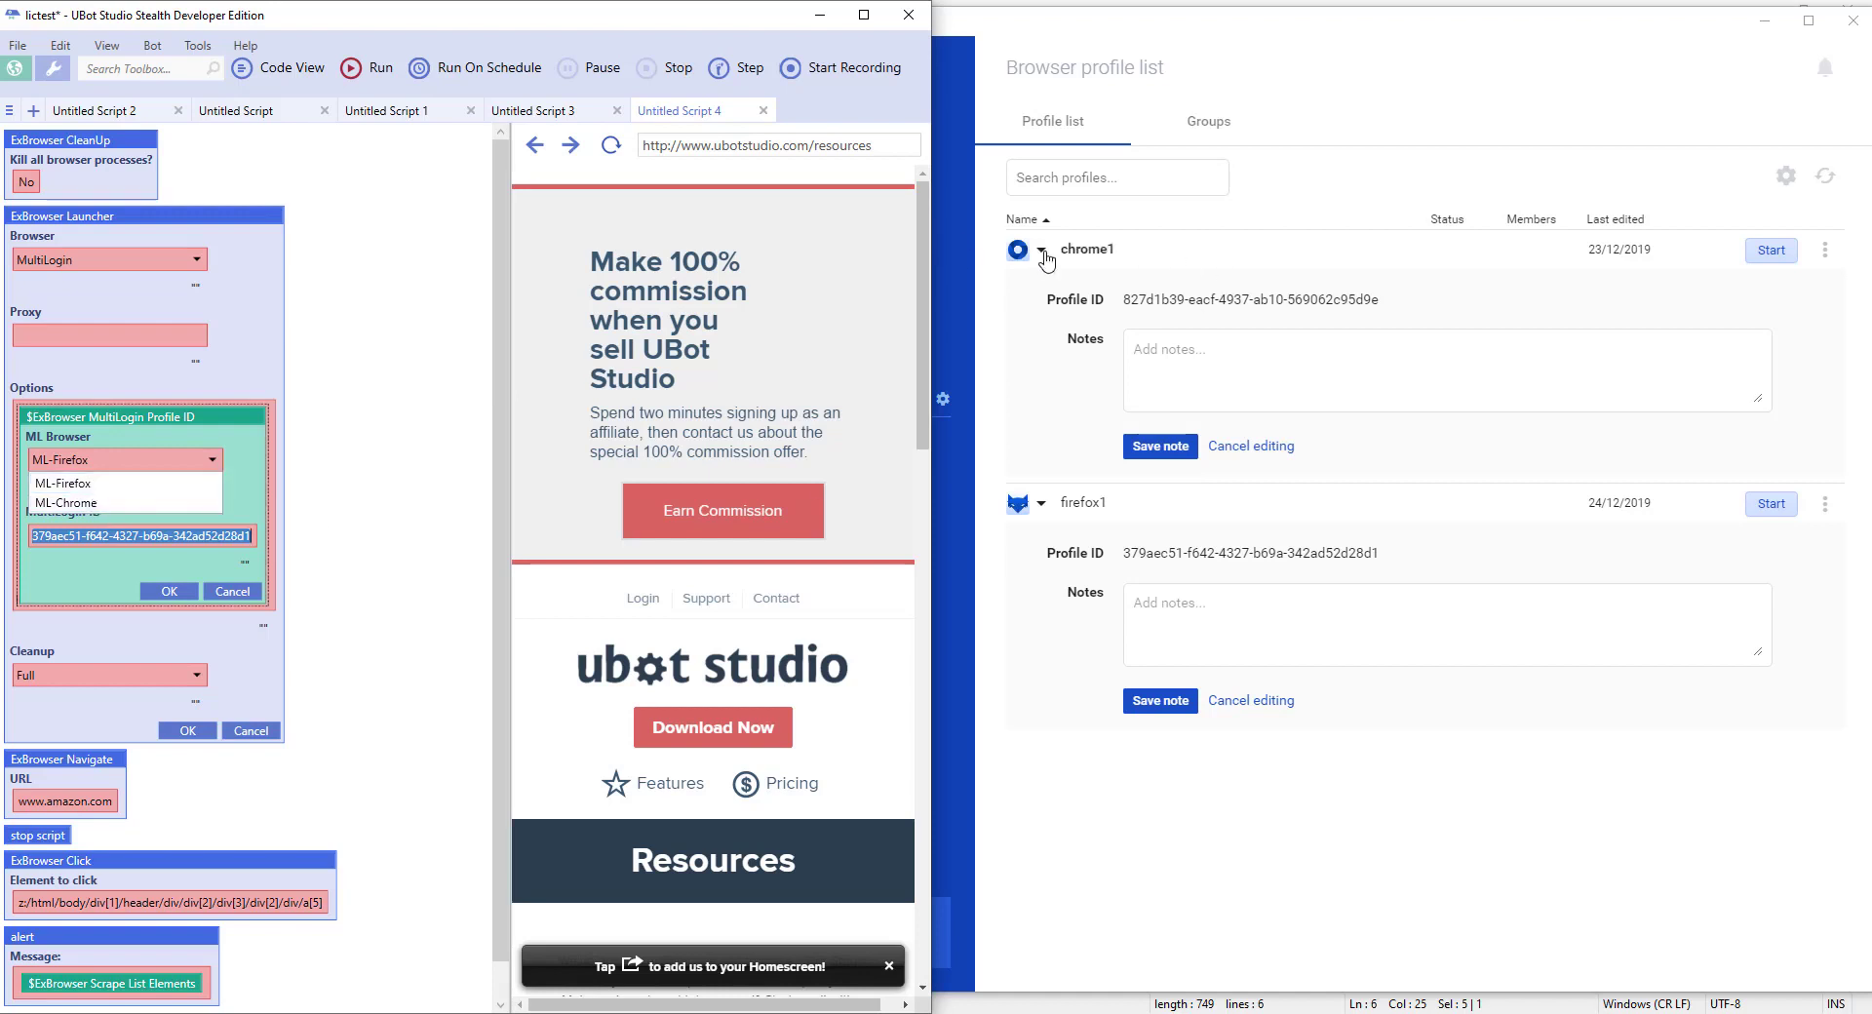
click(152, 456)
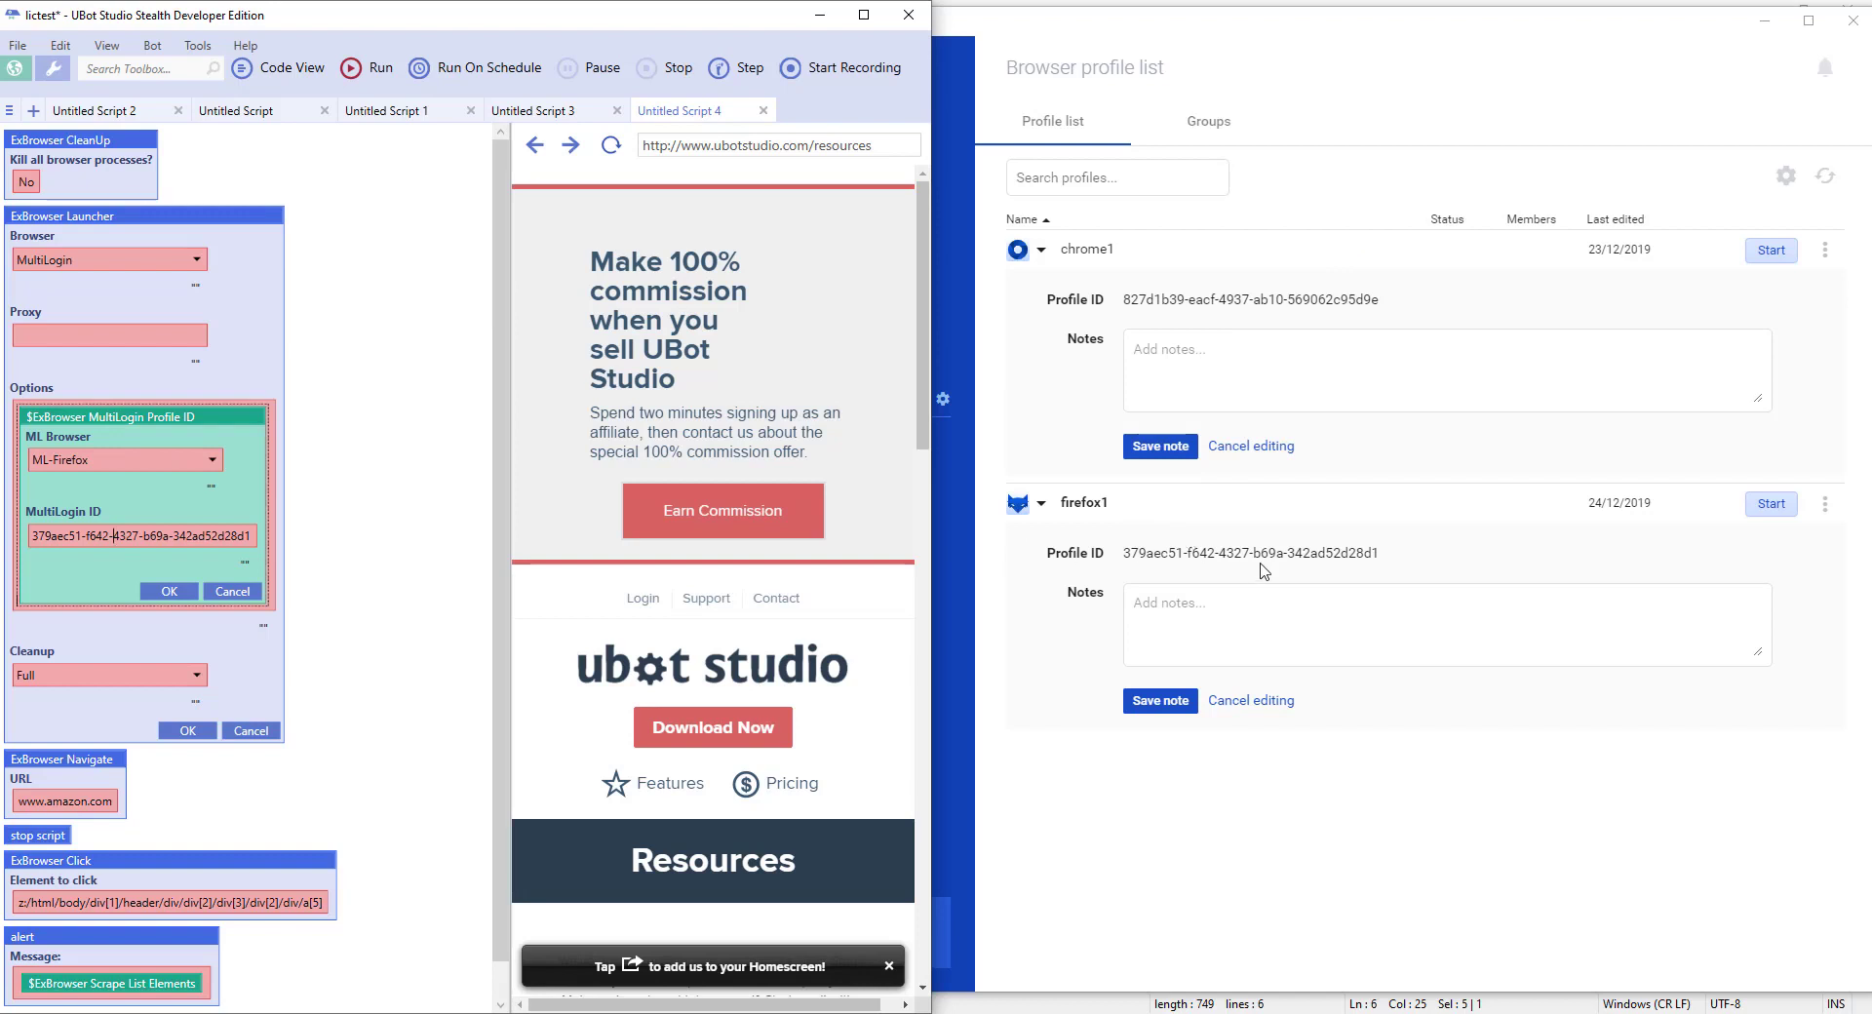
click(215, 461)
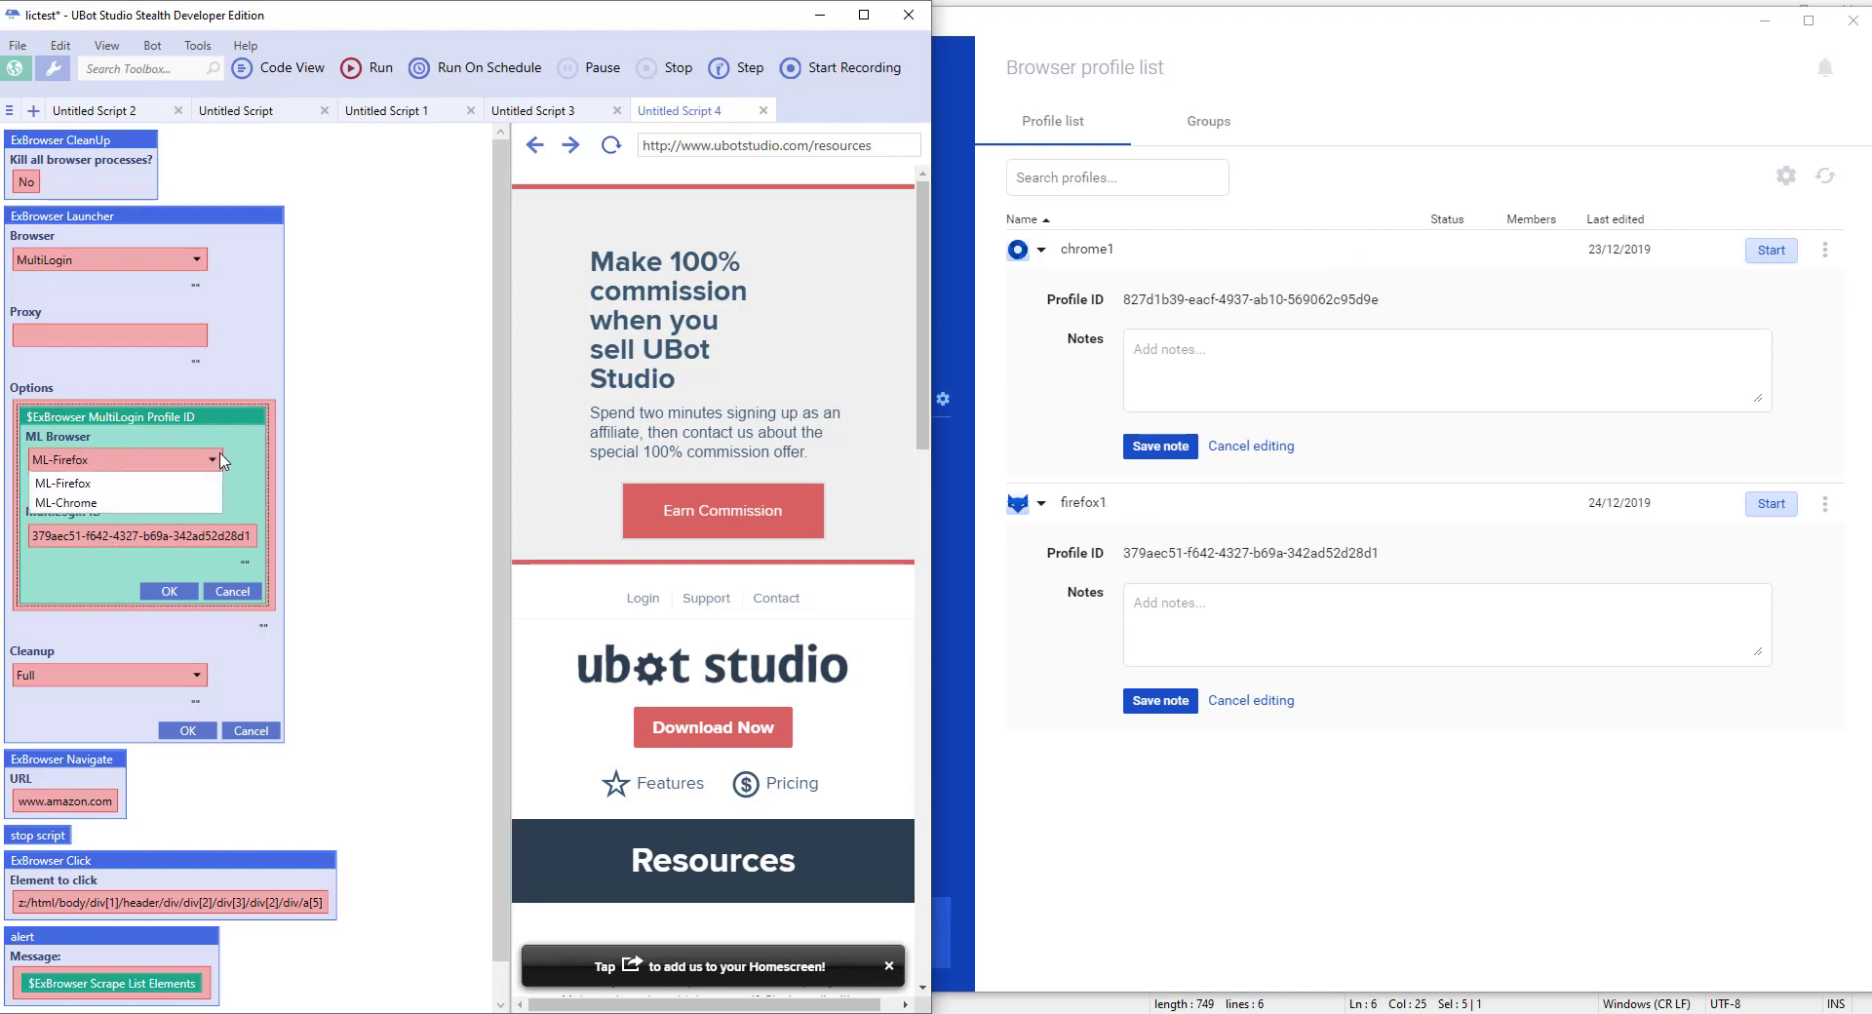
click(127, 483)
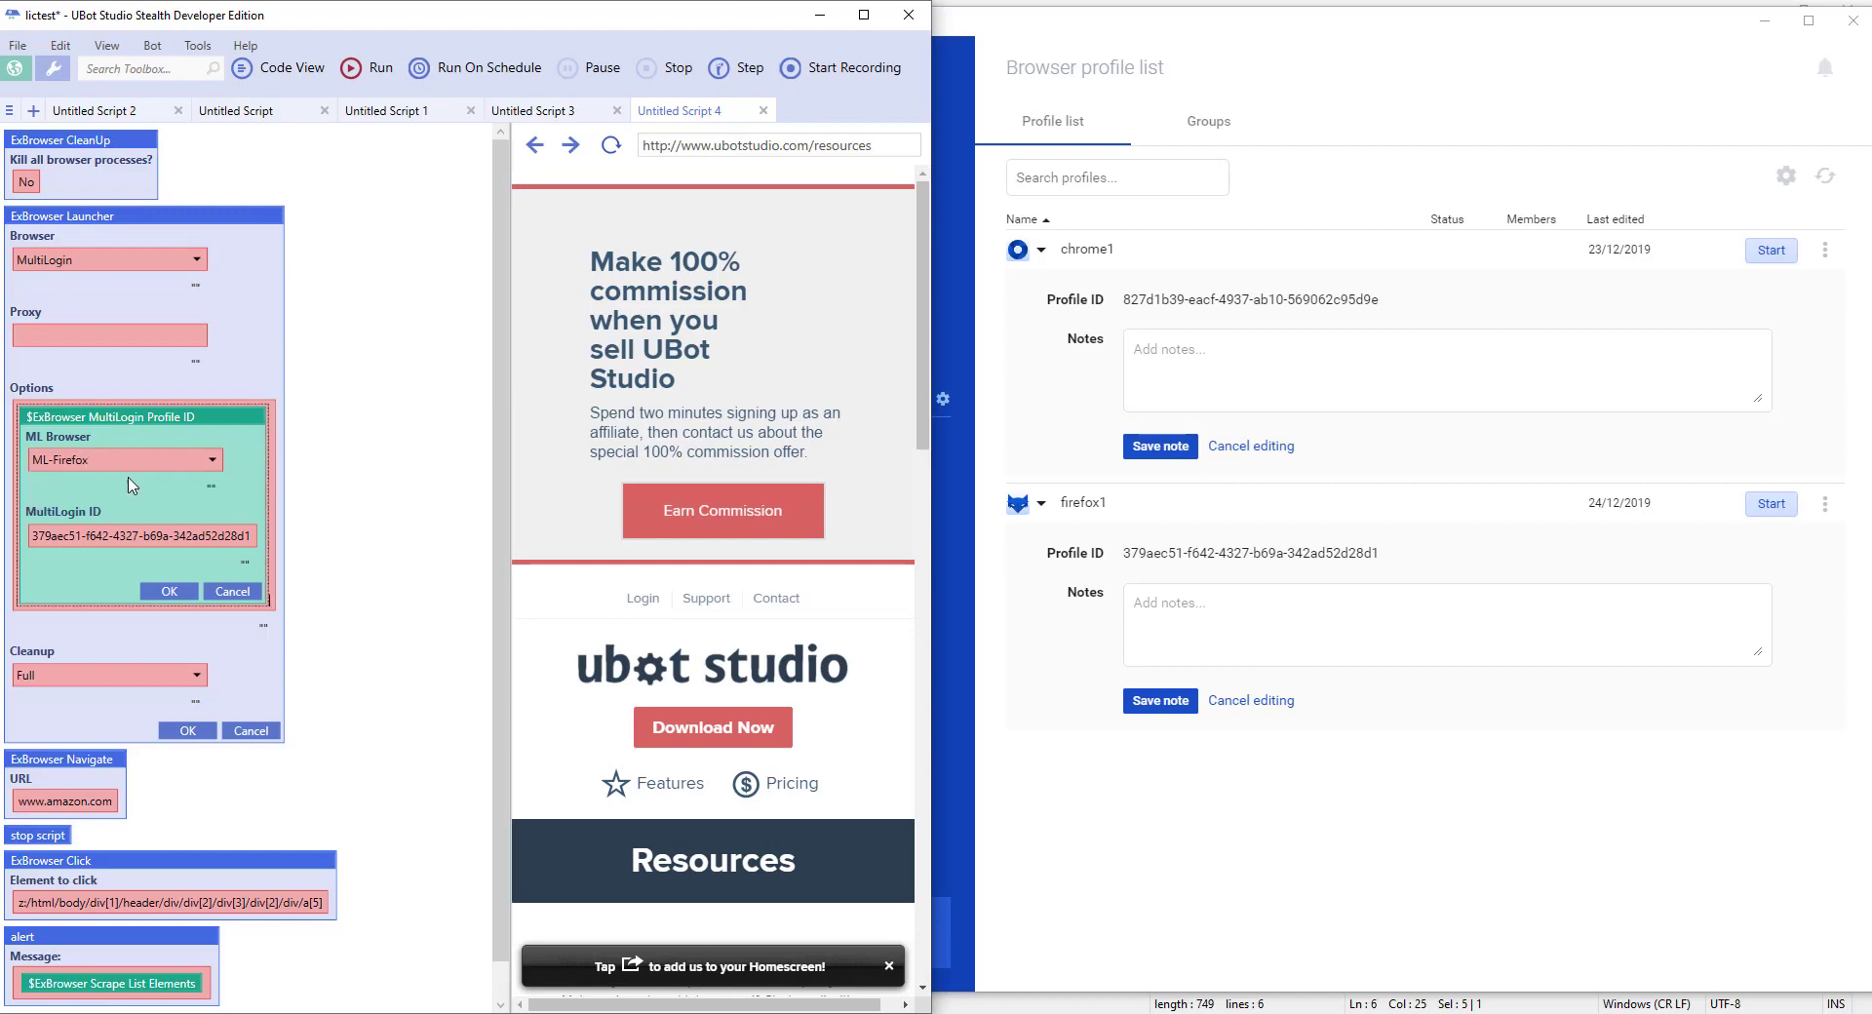
click(170, 591)
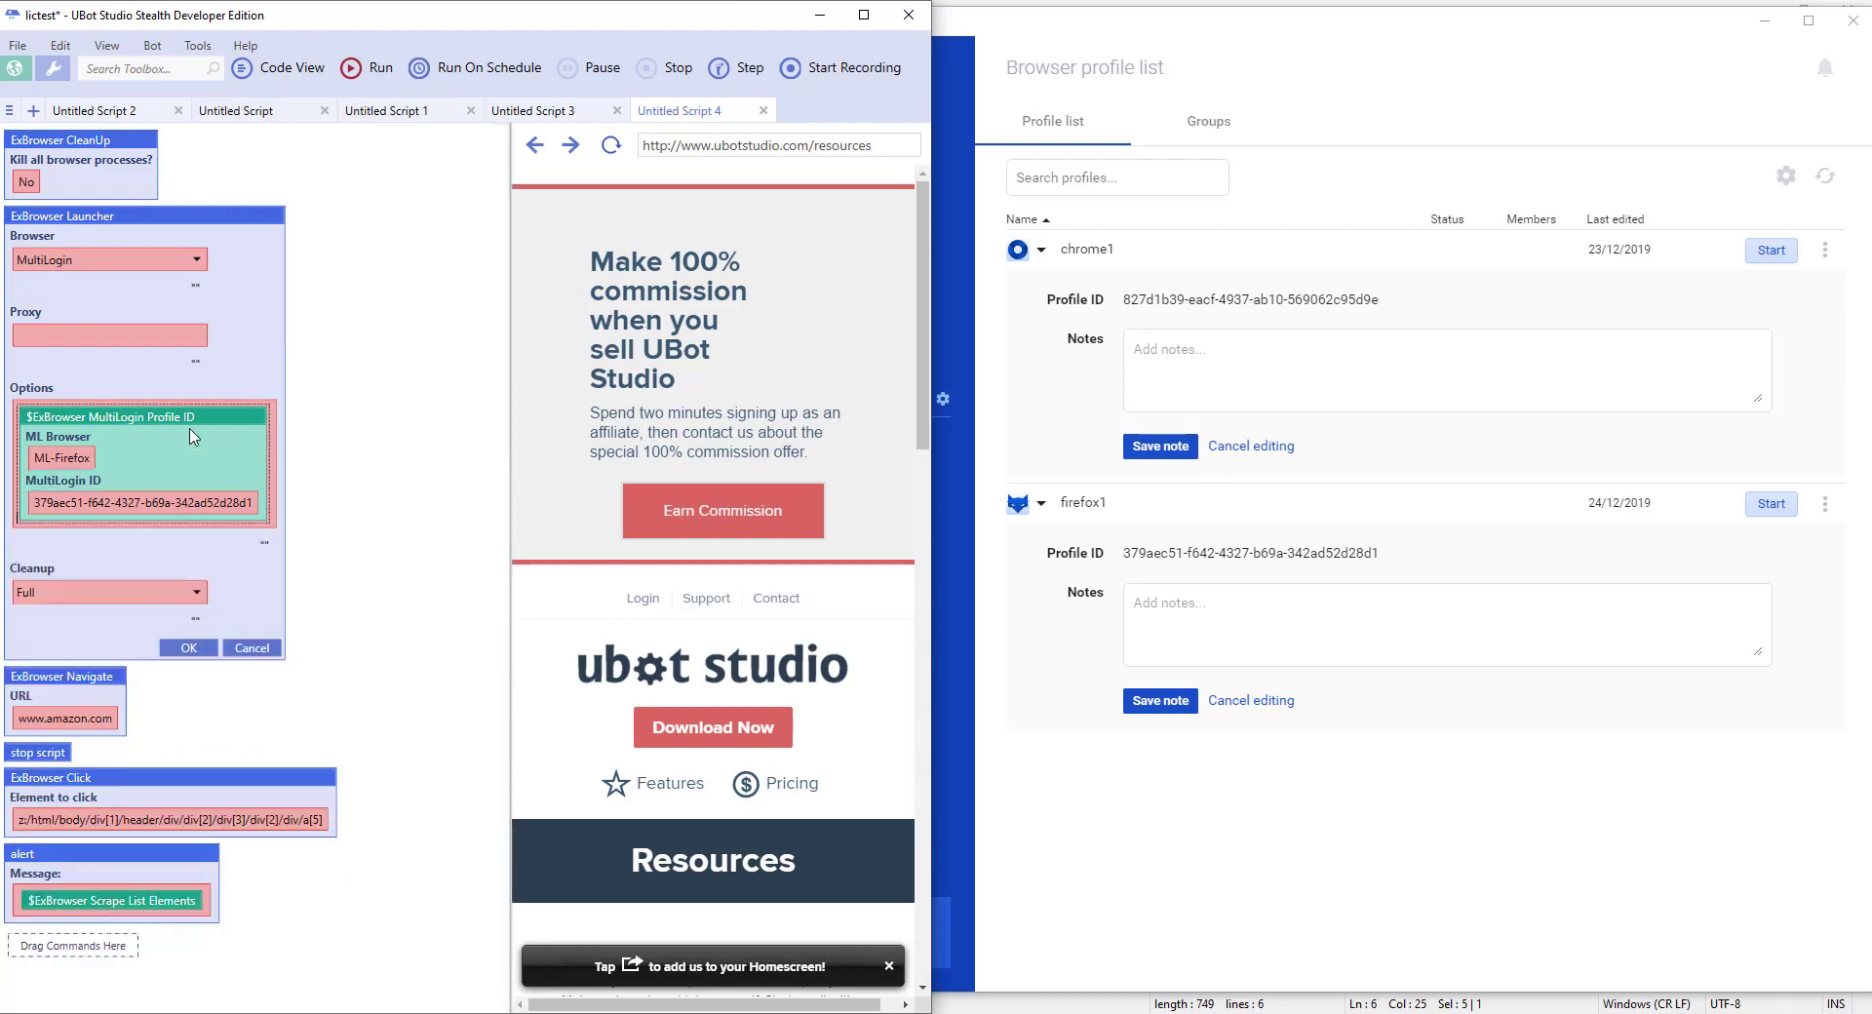
click(195, 654)
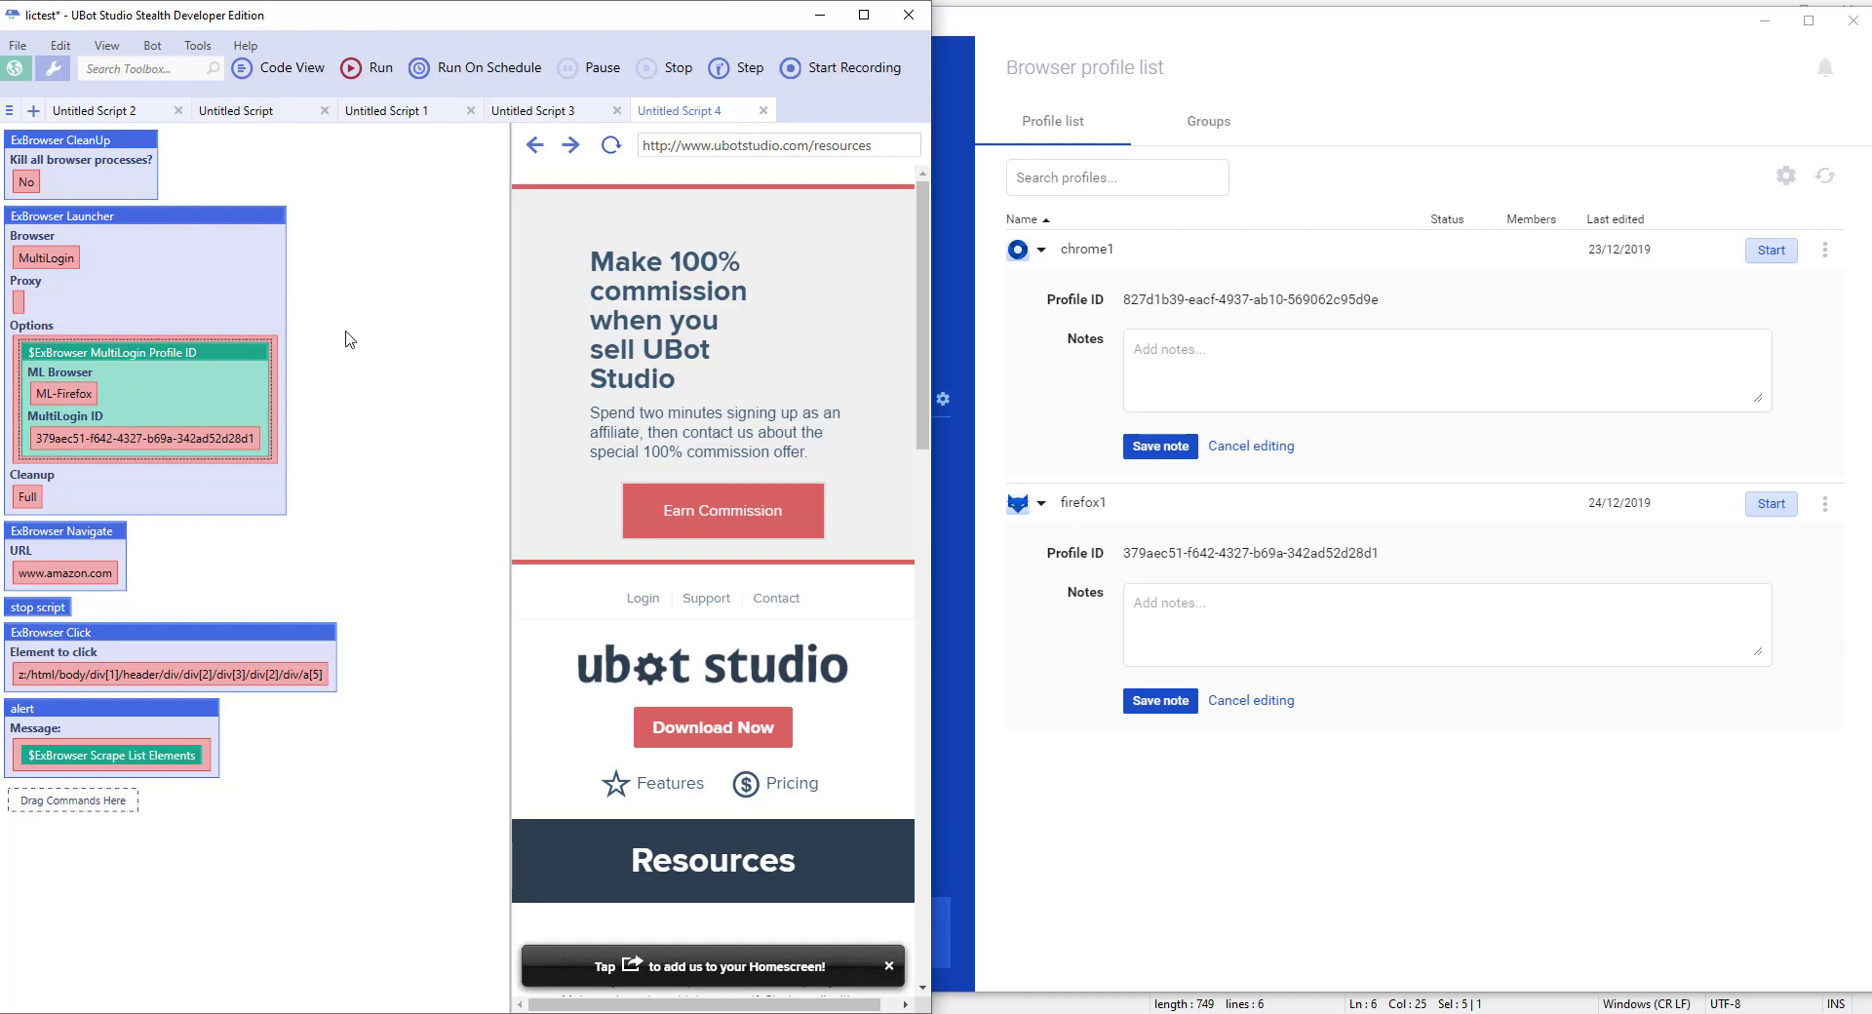
- Run the script and move the launched firefox1 Firefox window into view
click(371, 68)
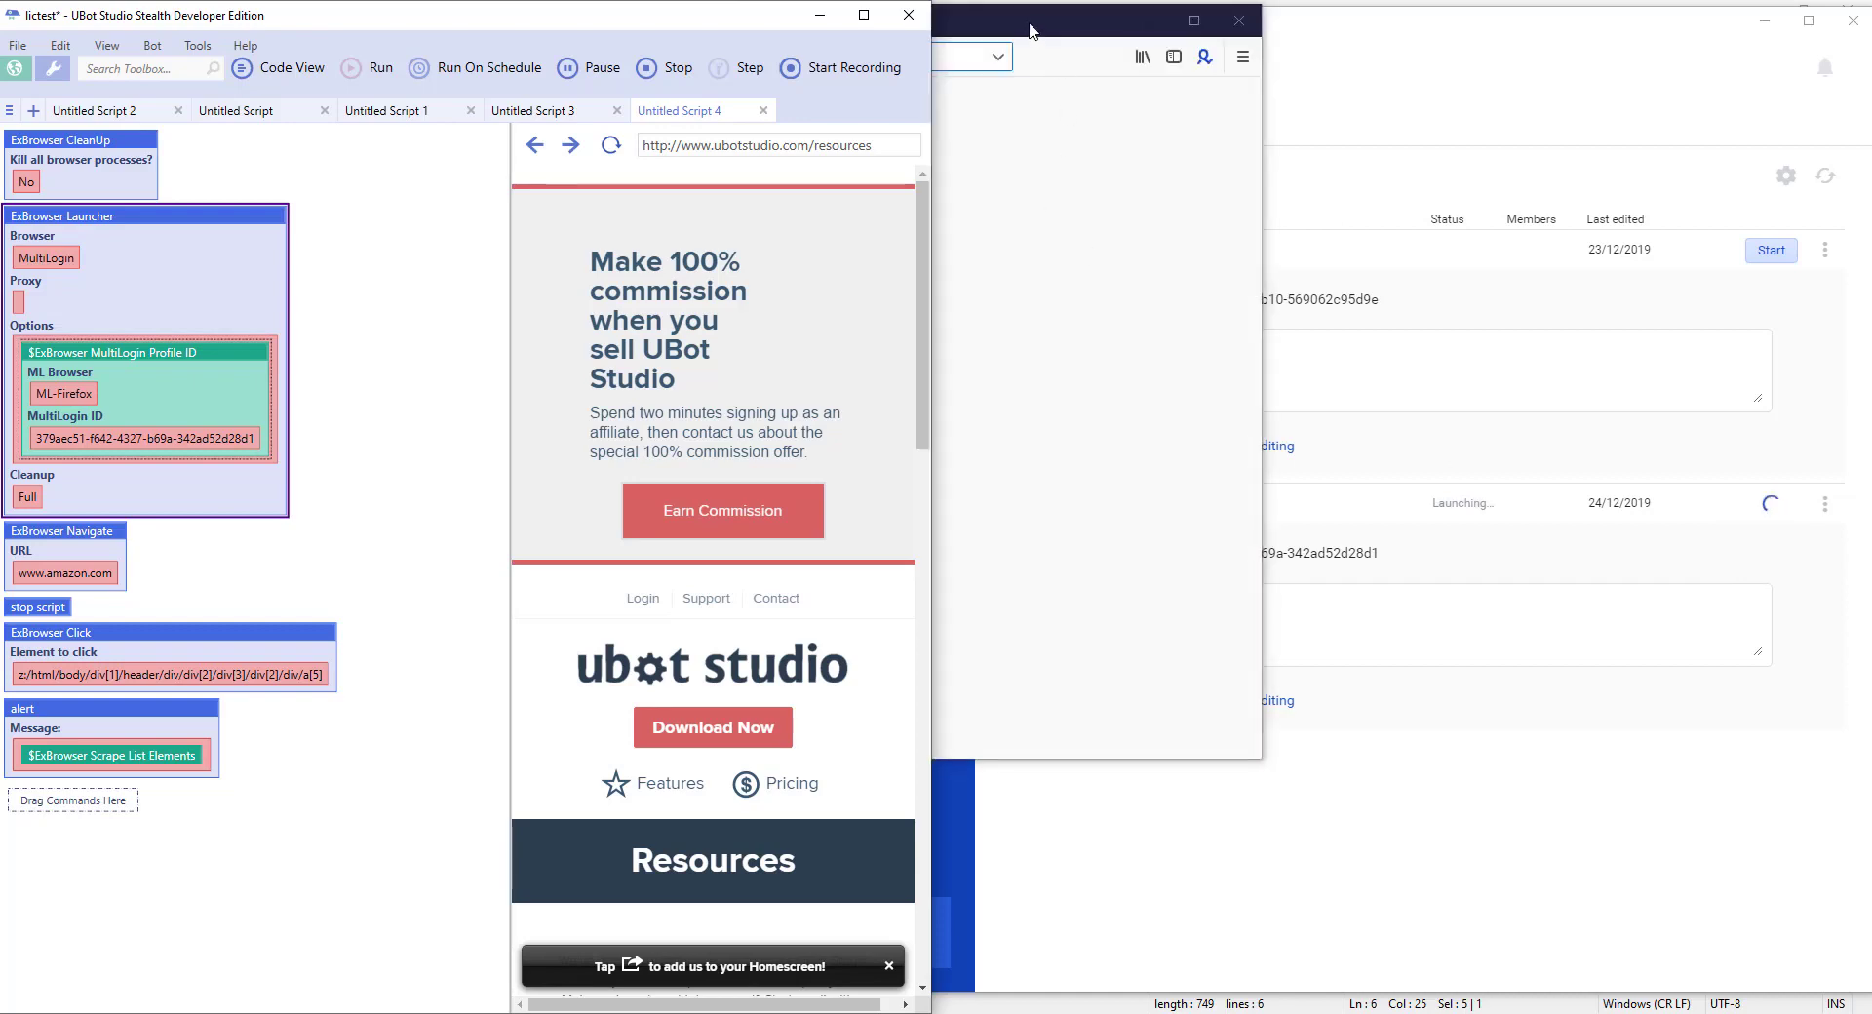
click(1032, 31)
drag(890, 29, 1433, 195)
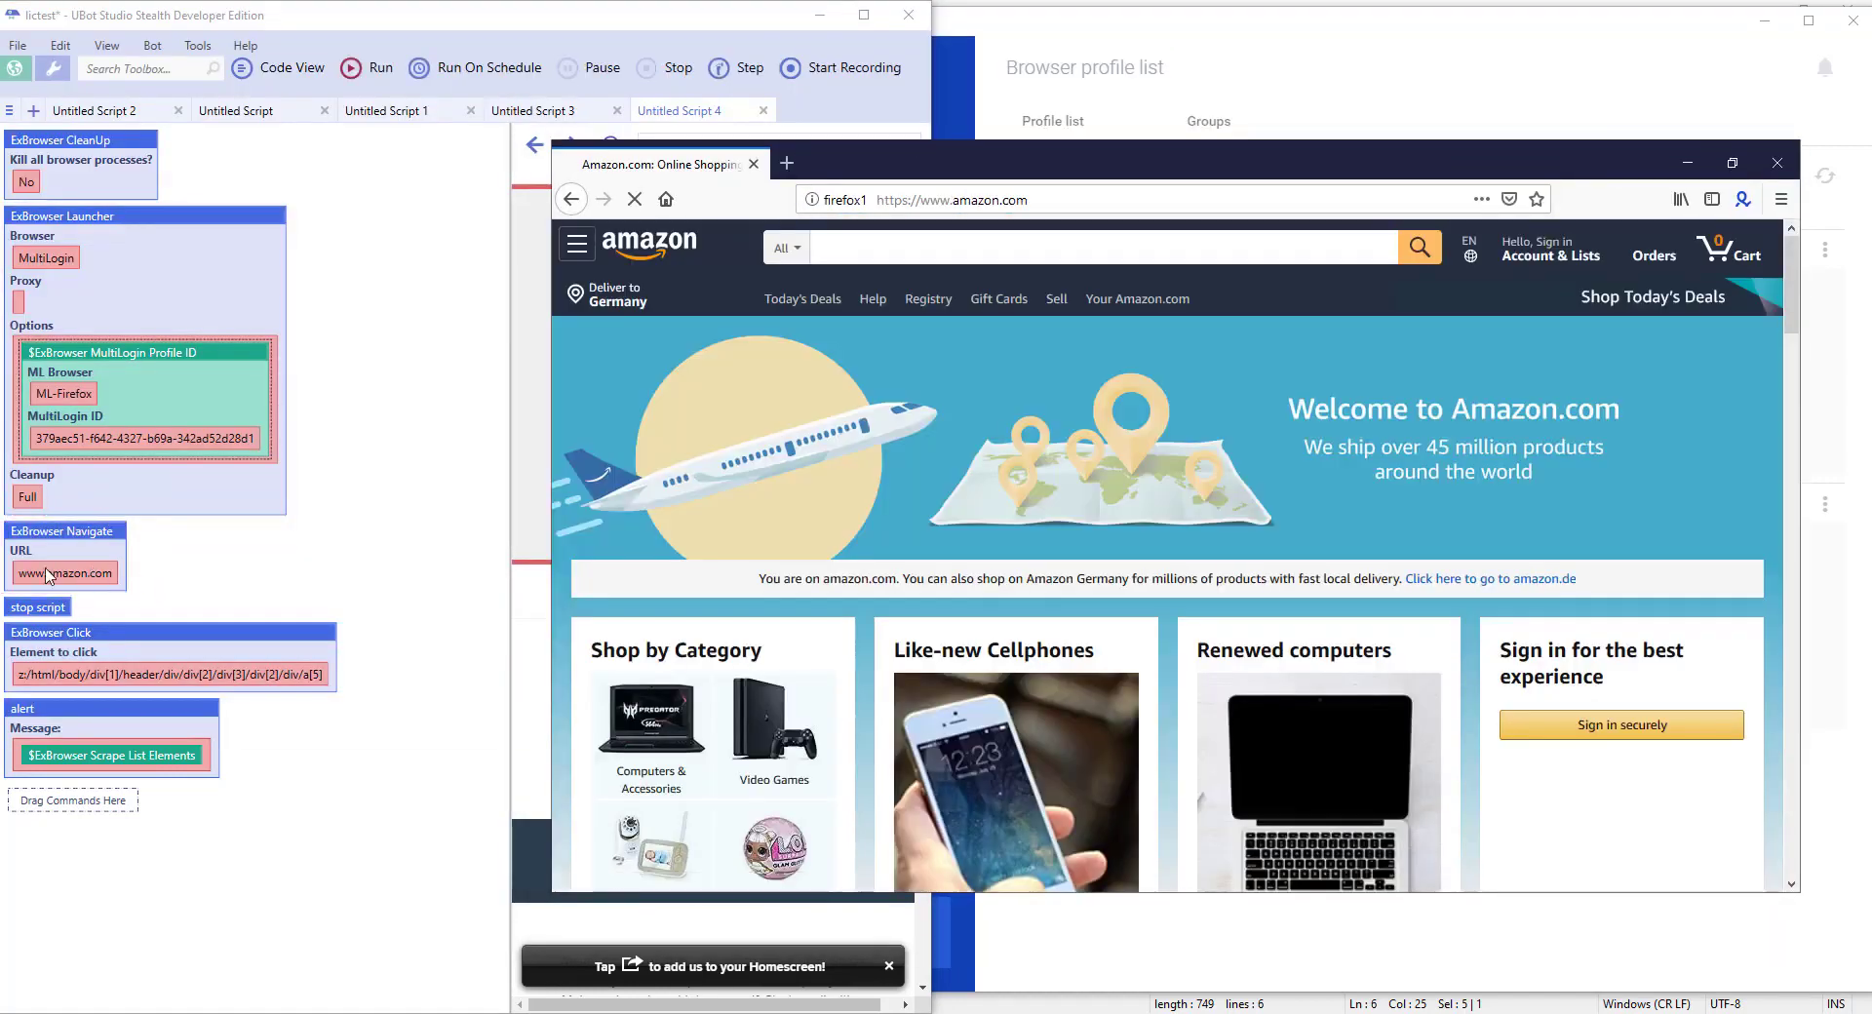
drag(960, 170, 1004, 119)
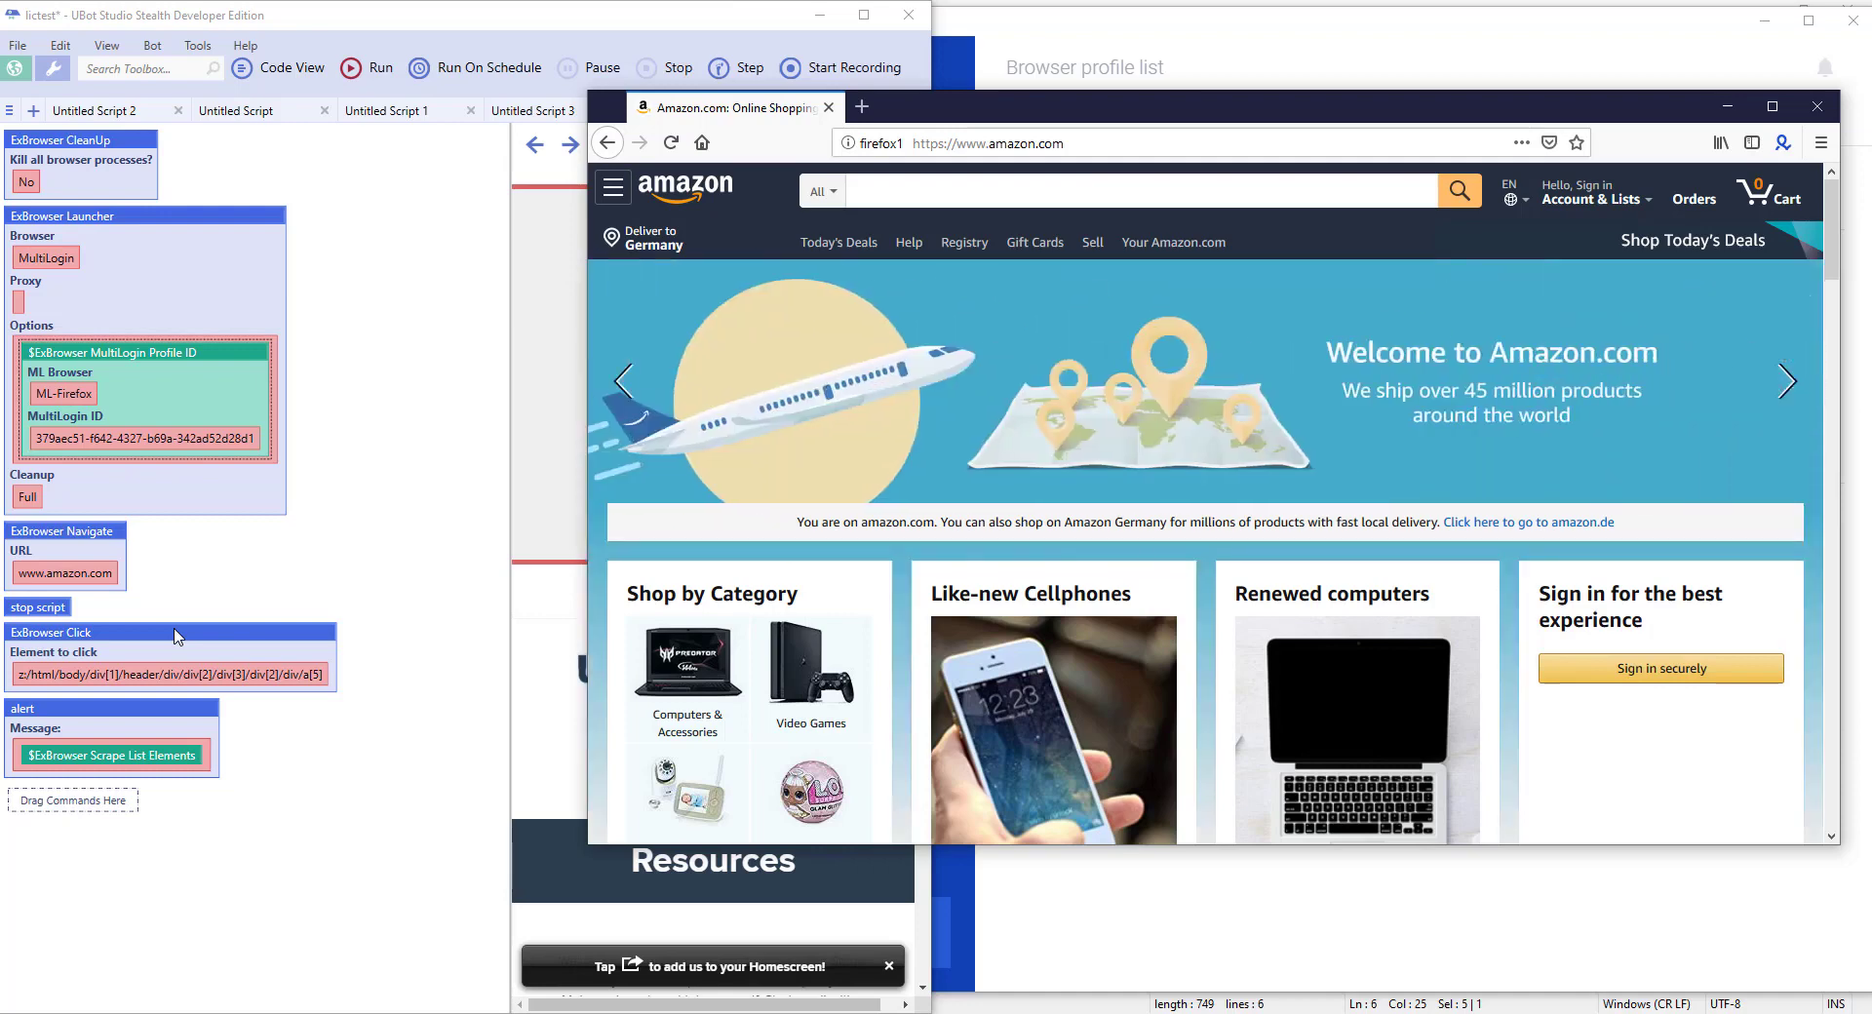
- Run only the ExBrowser Click node and open Amazon's Today's Deals page
right_click(177, 636)
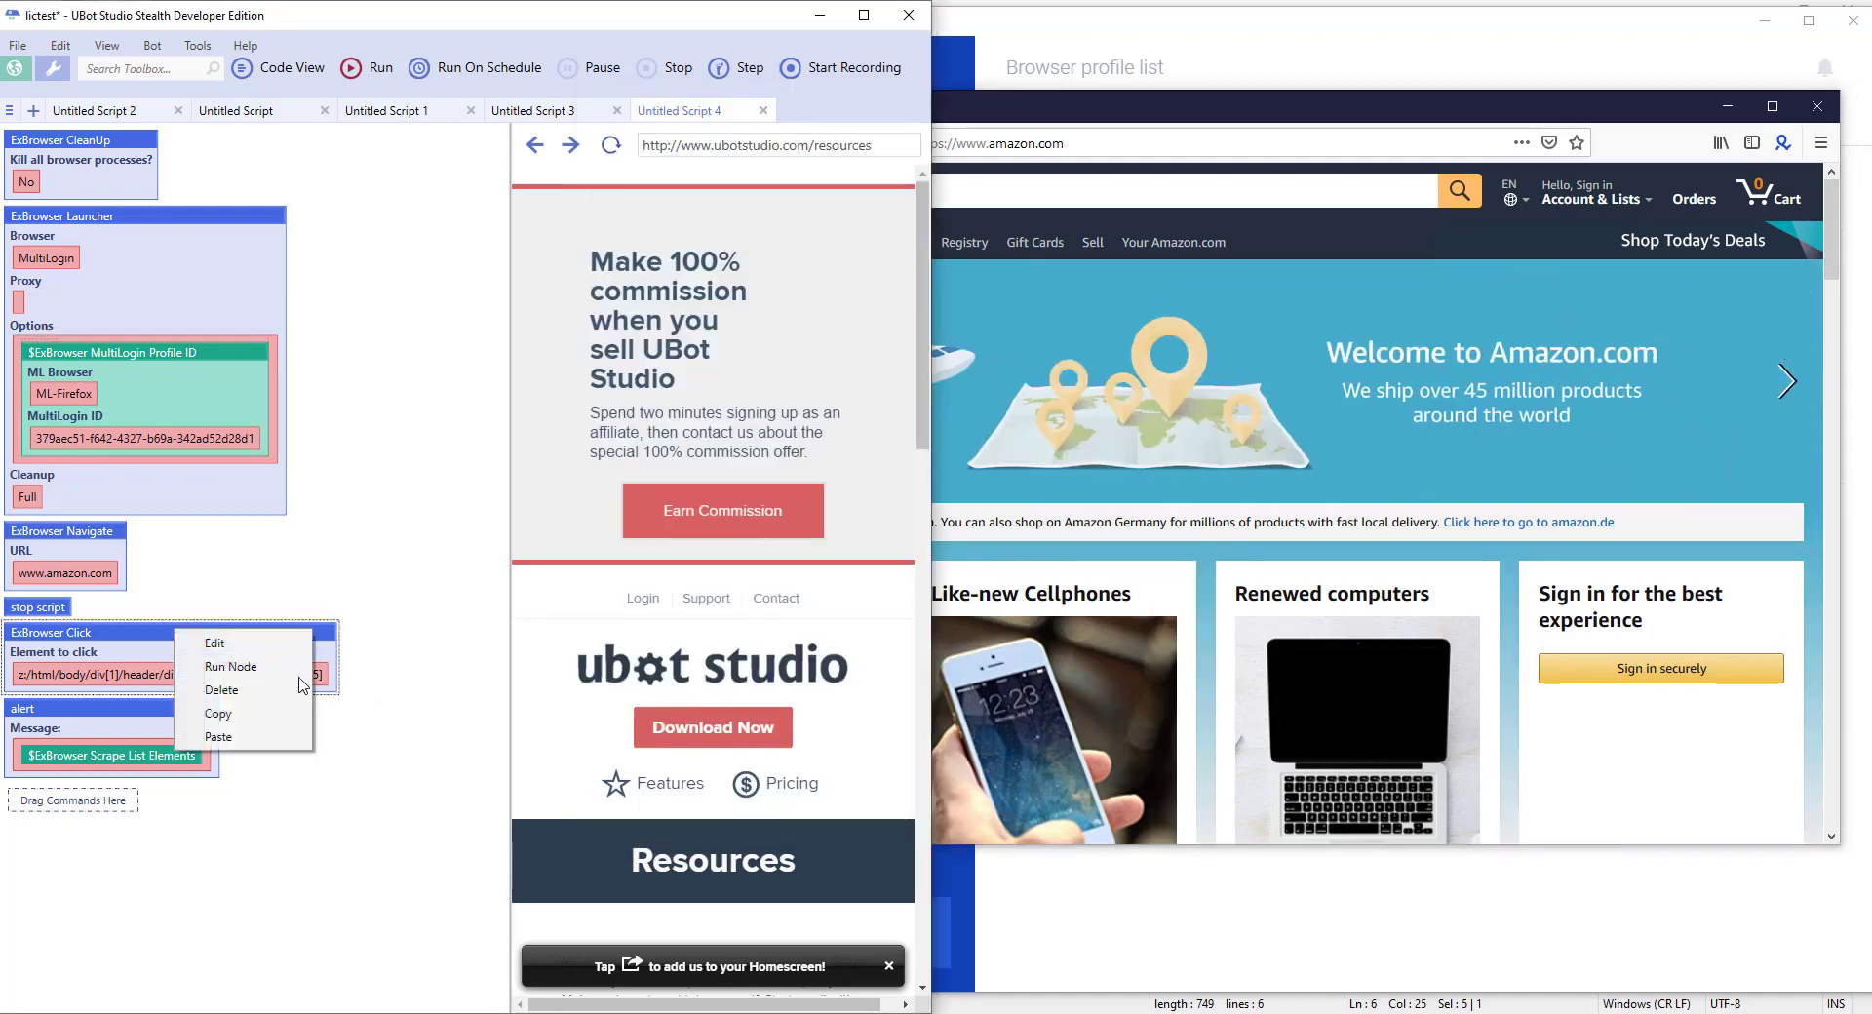
click(261, 668)
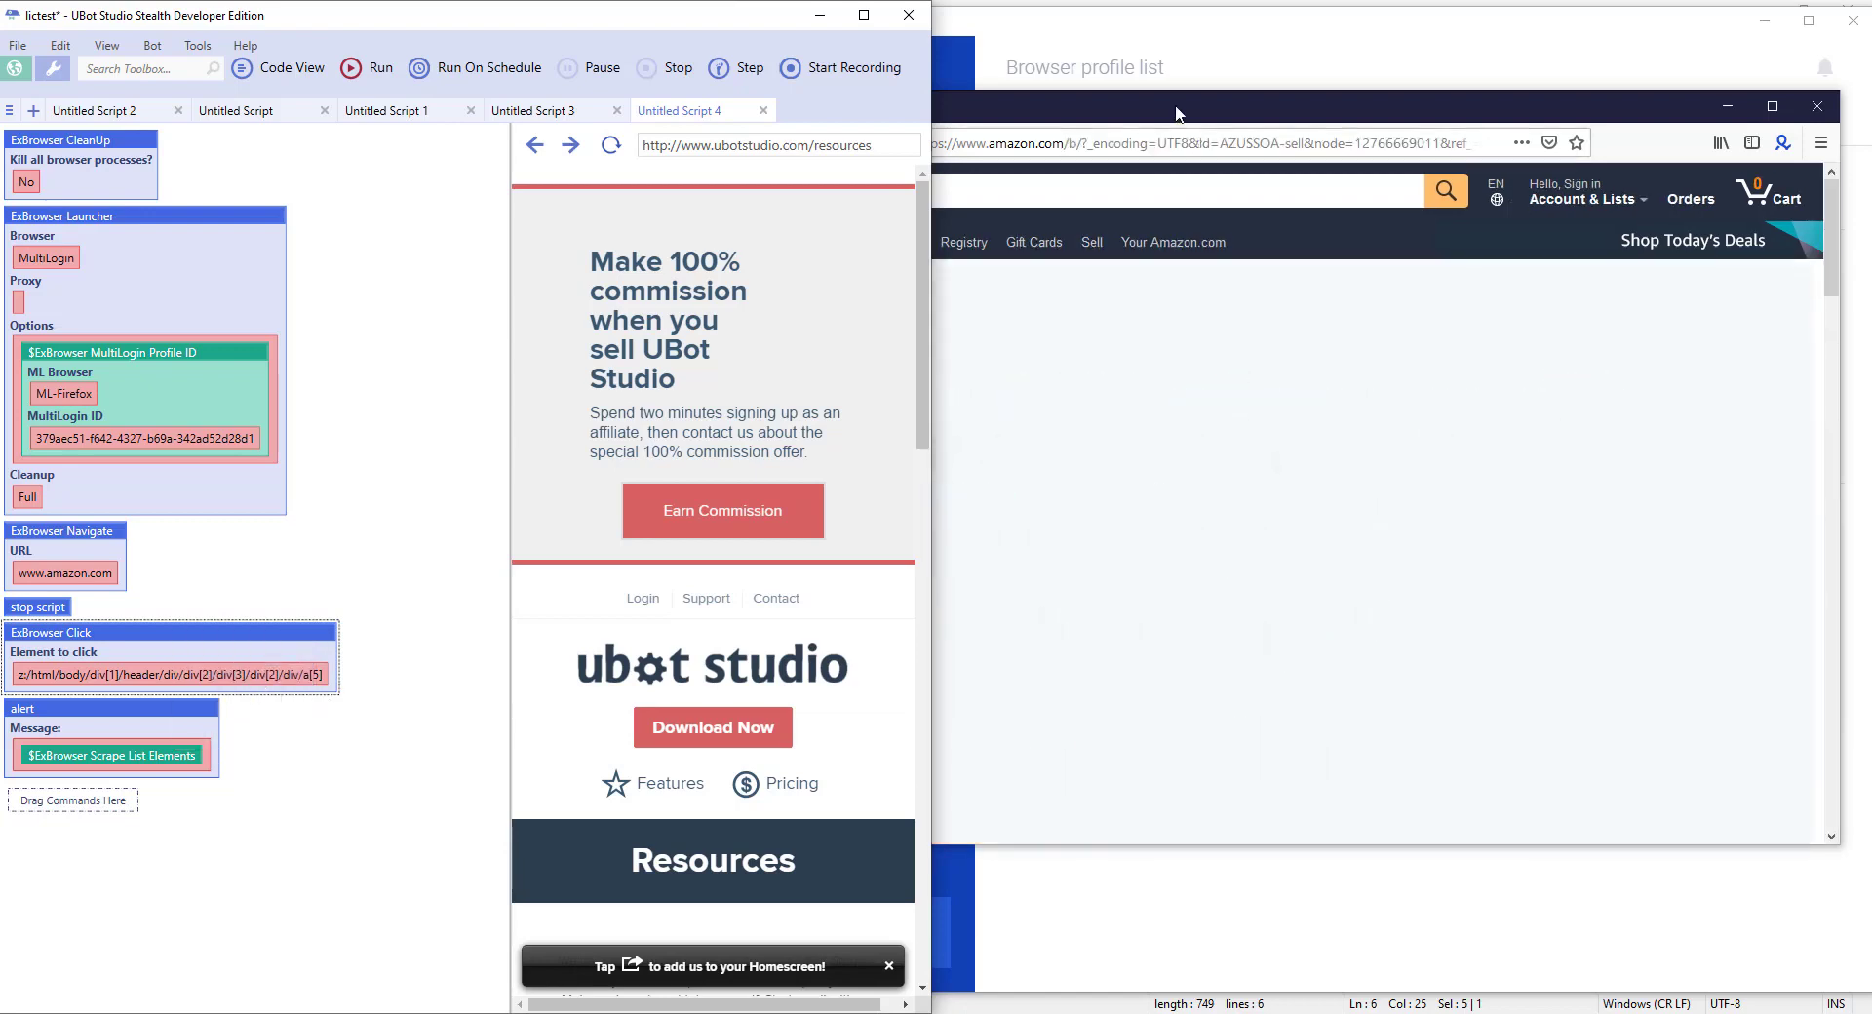
click(838, 242)
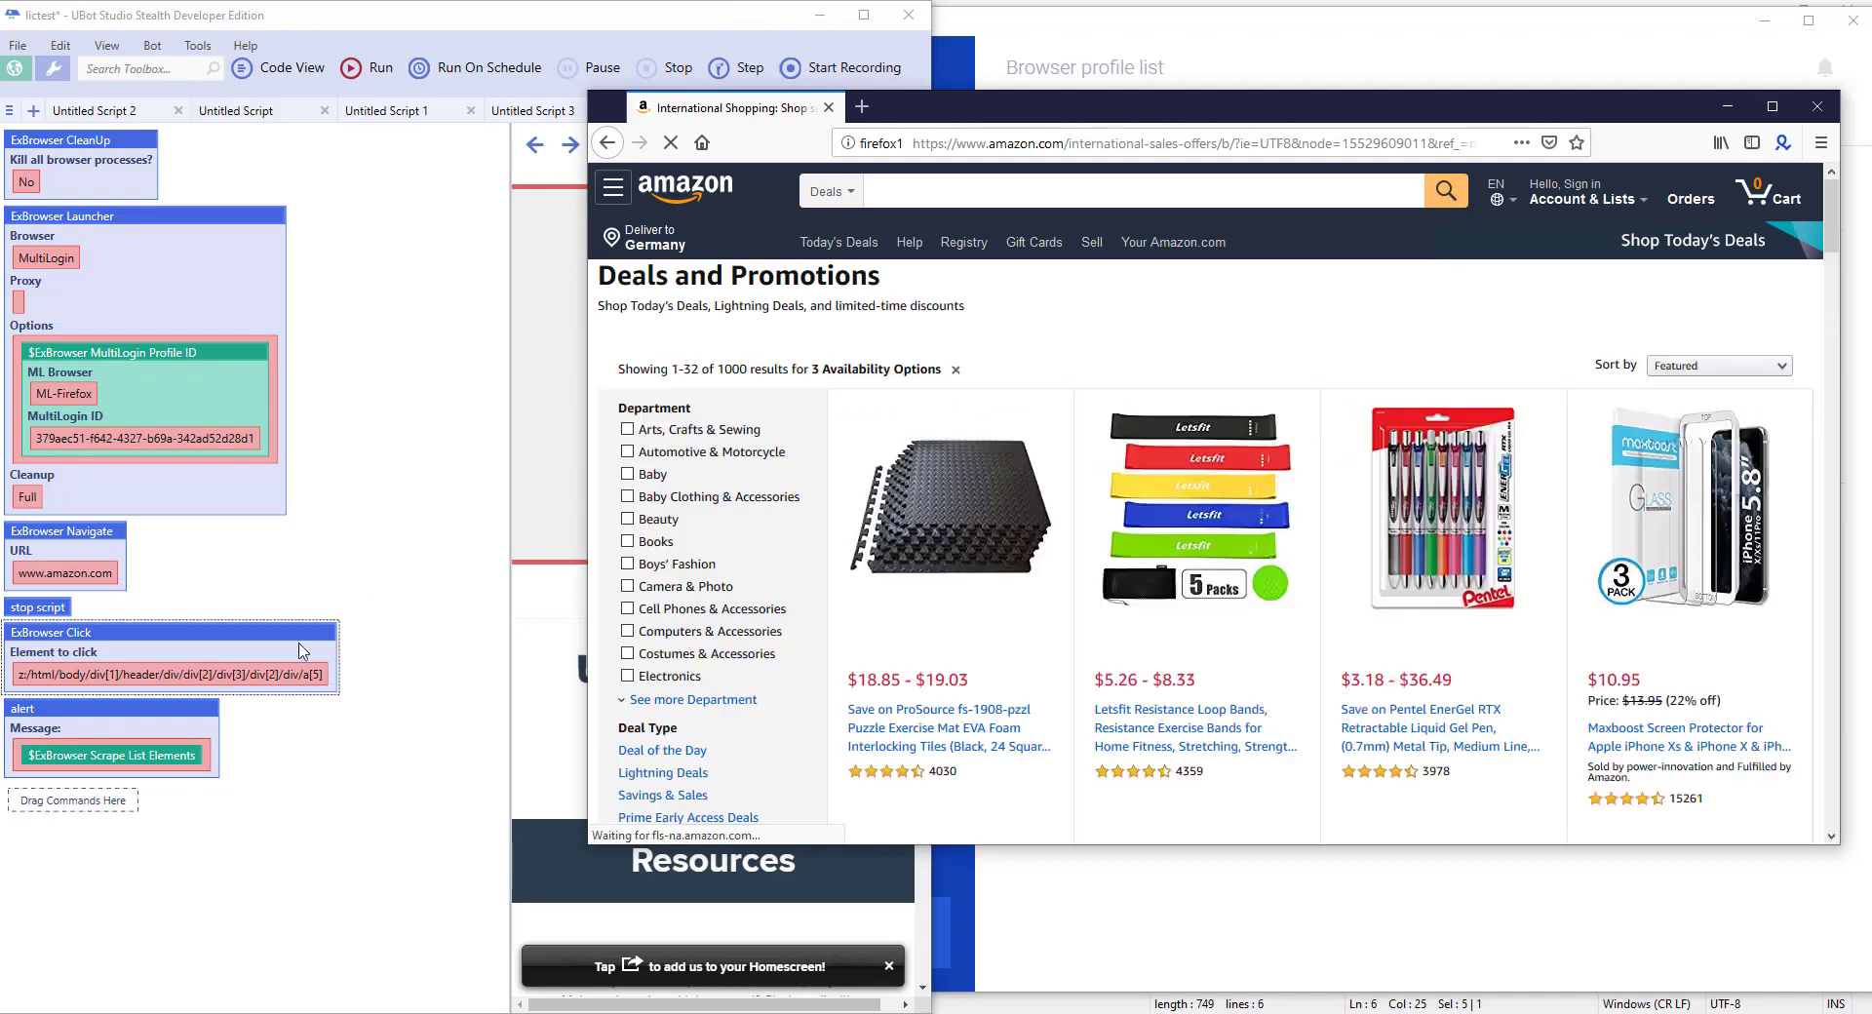
- Run the alert node, dismiss the scraped-elements alert, then run ExBrowser CleanUp
right_click(164, 717)
click(253, 745)
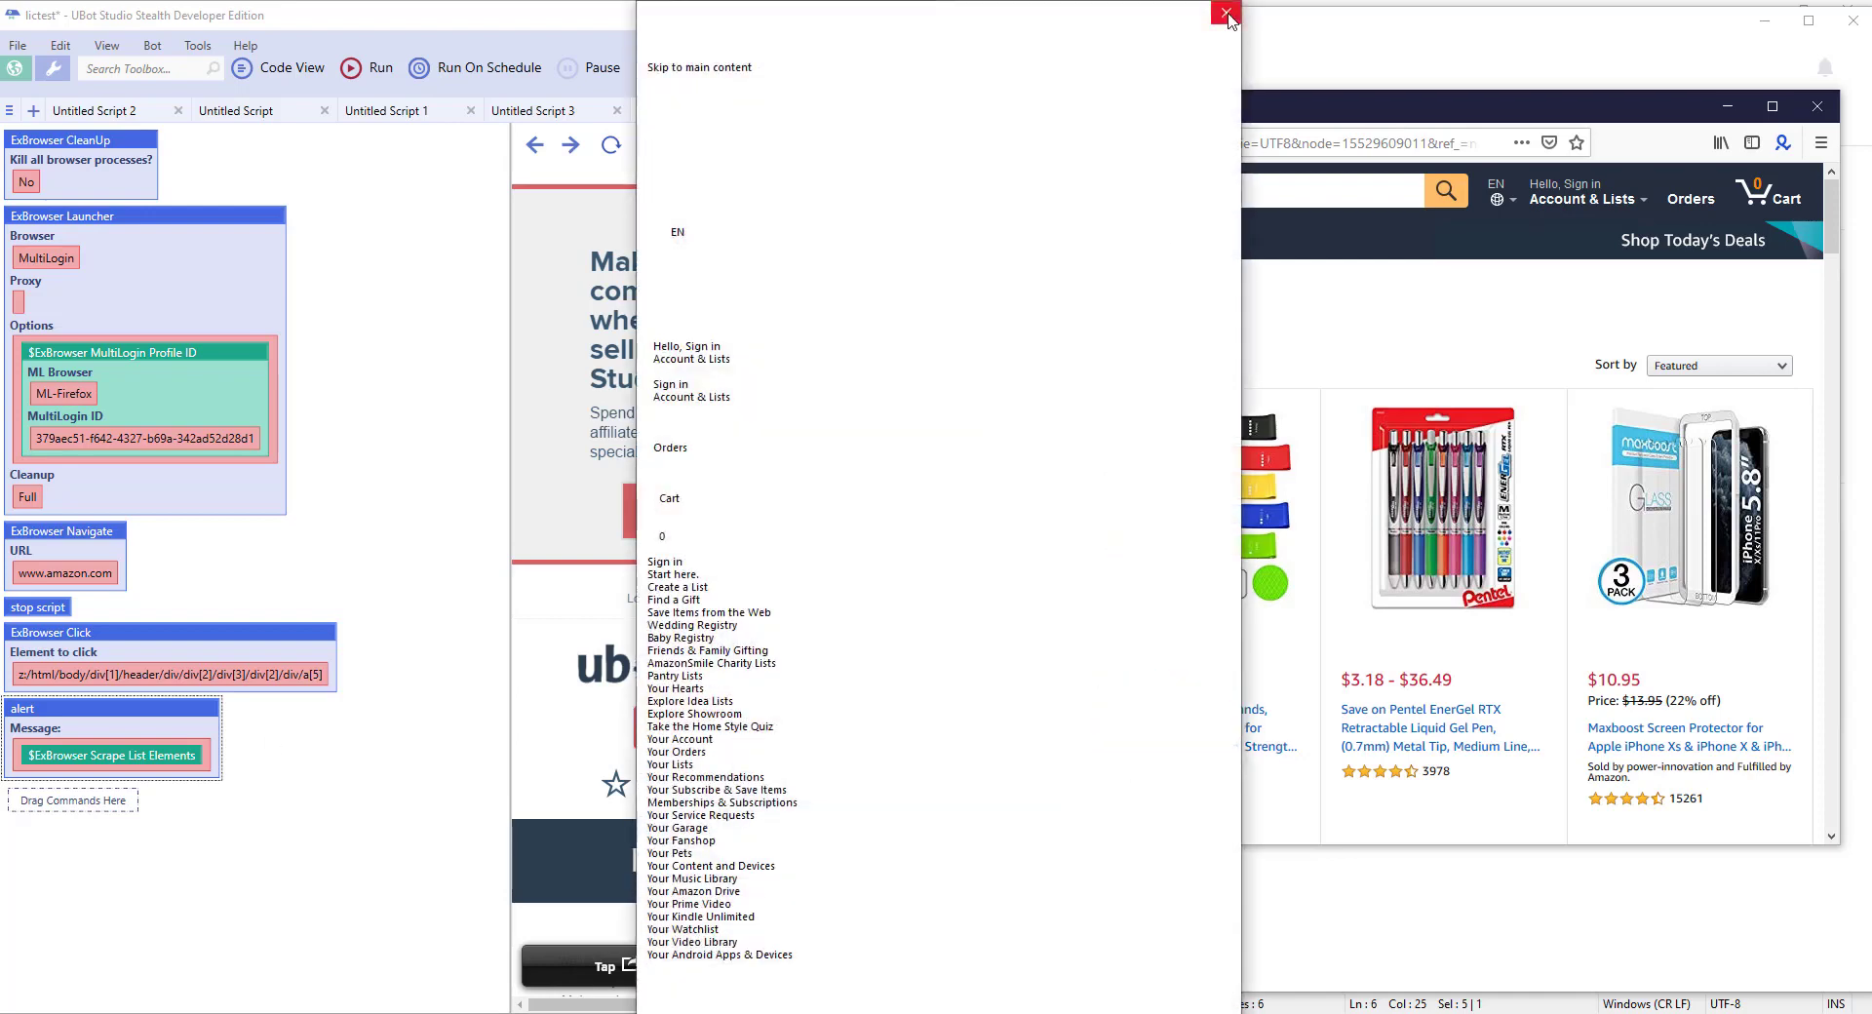
click(1225, 13)
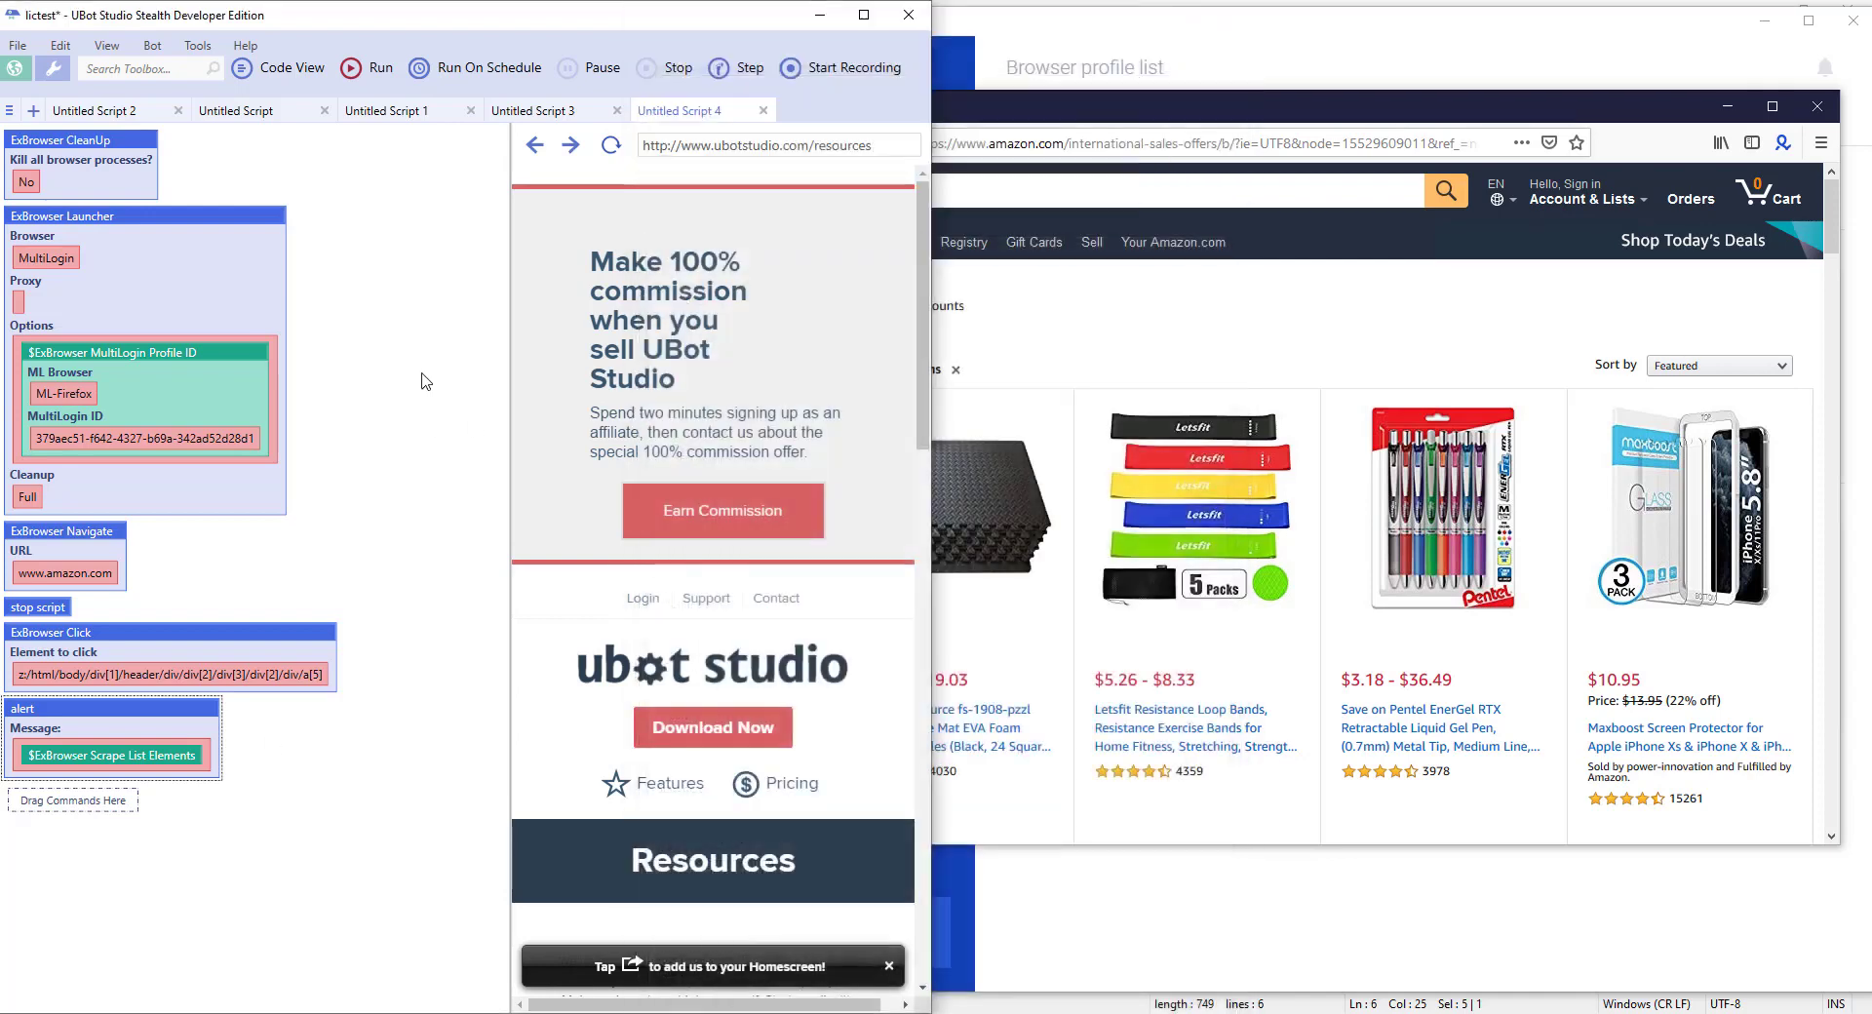
right_click(121, 146)
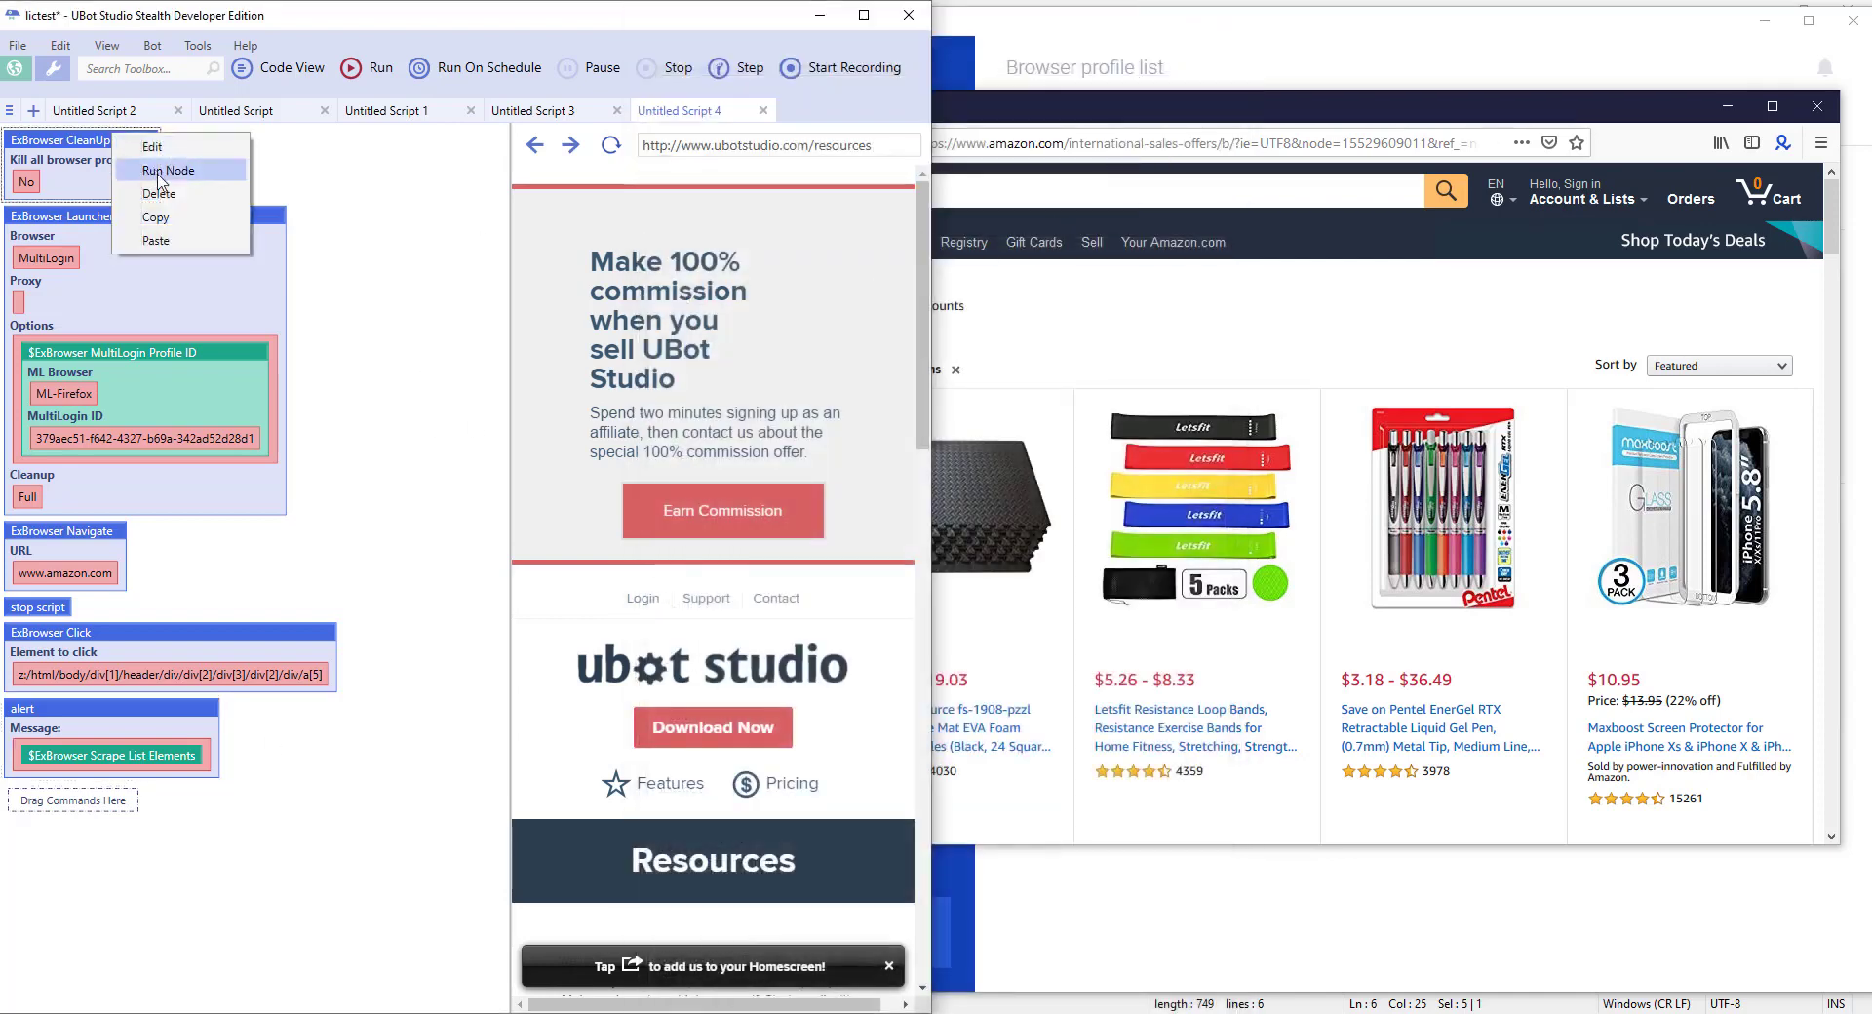
click(170, 173)
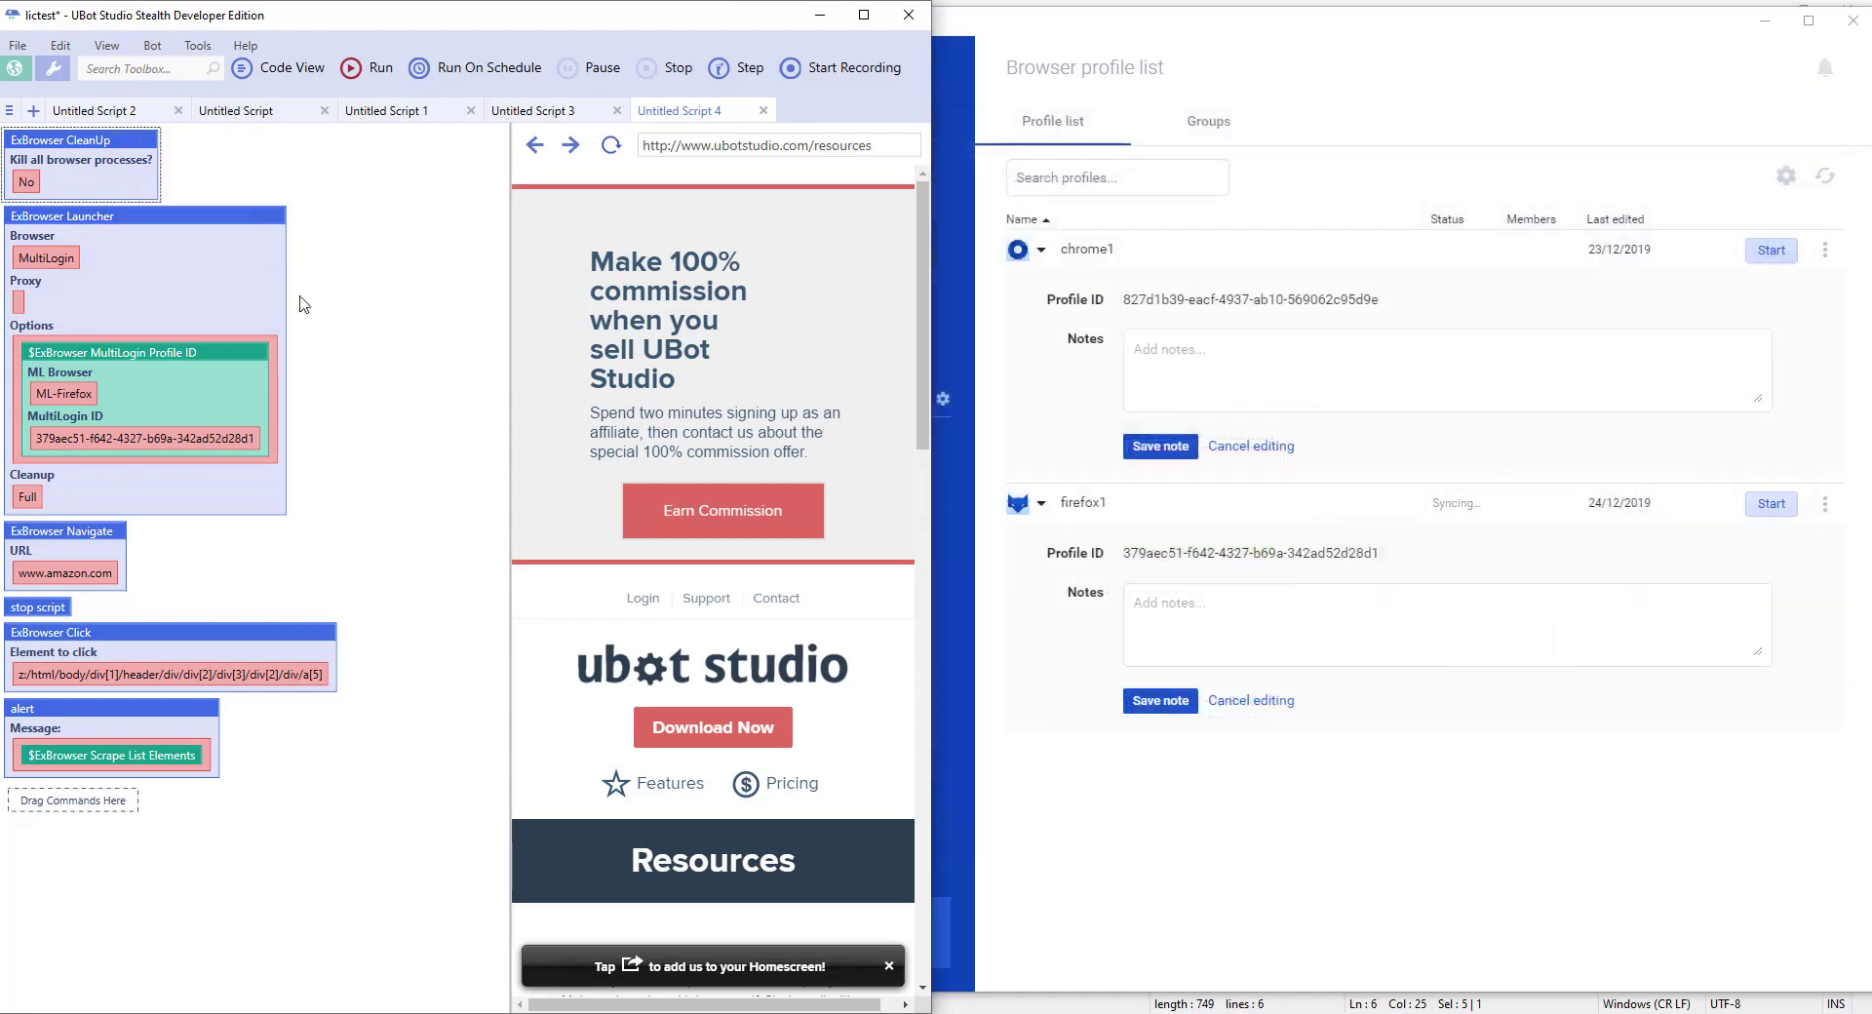
- Paste the chrome1 profile ID into the MultiLogin ID field, replacing the firefox1 ID
triple_click(1272, 302)
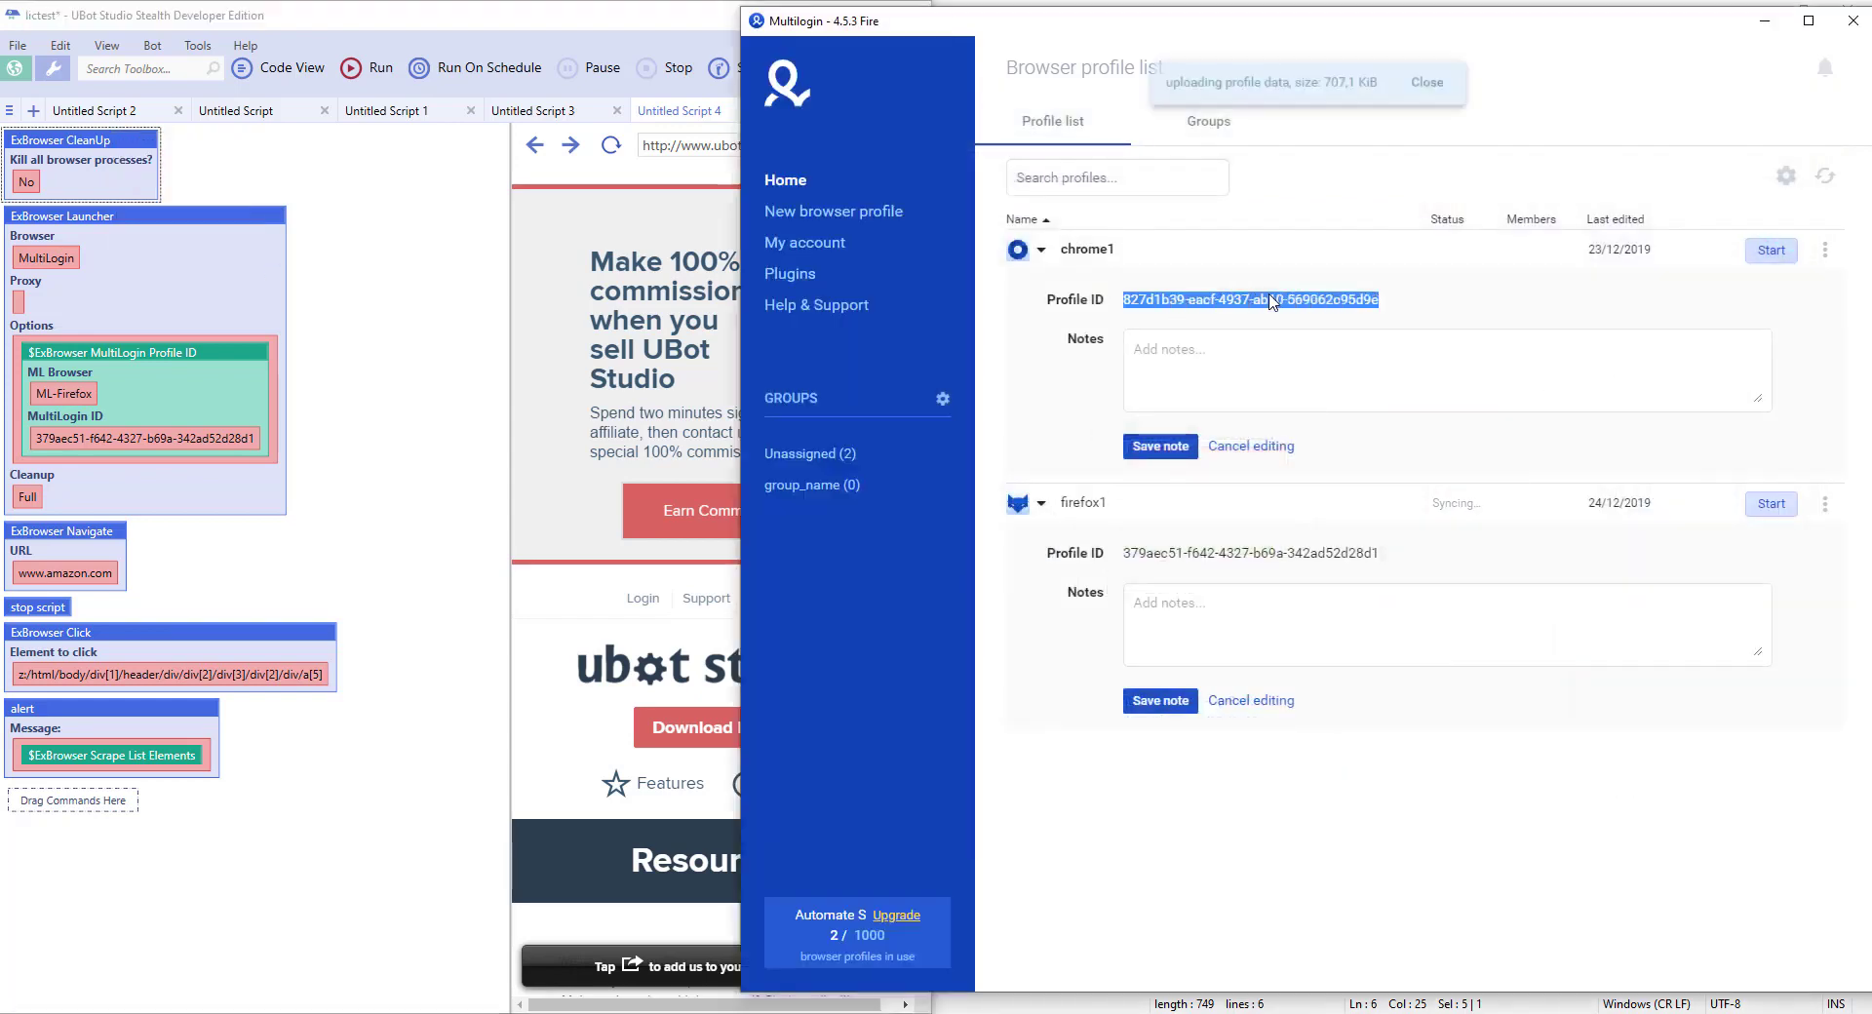
click(156, 351)
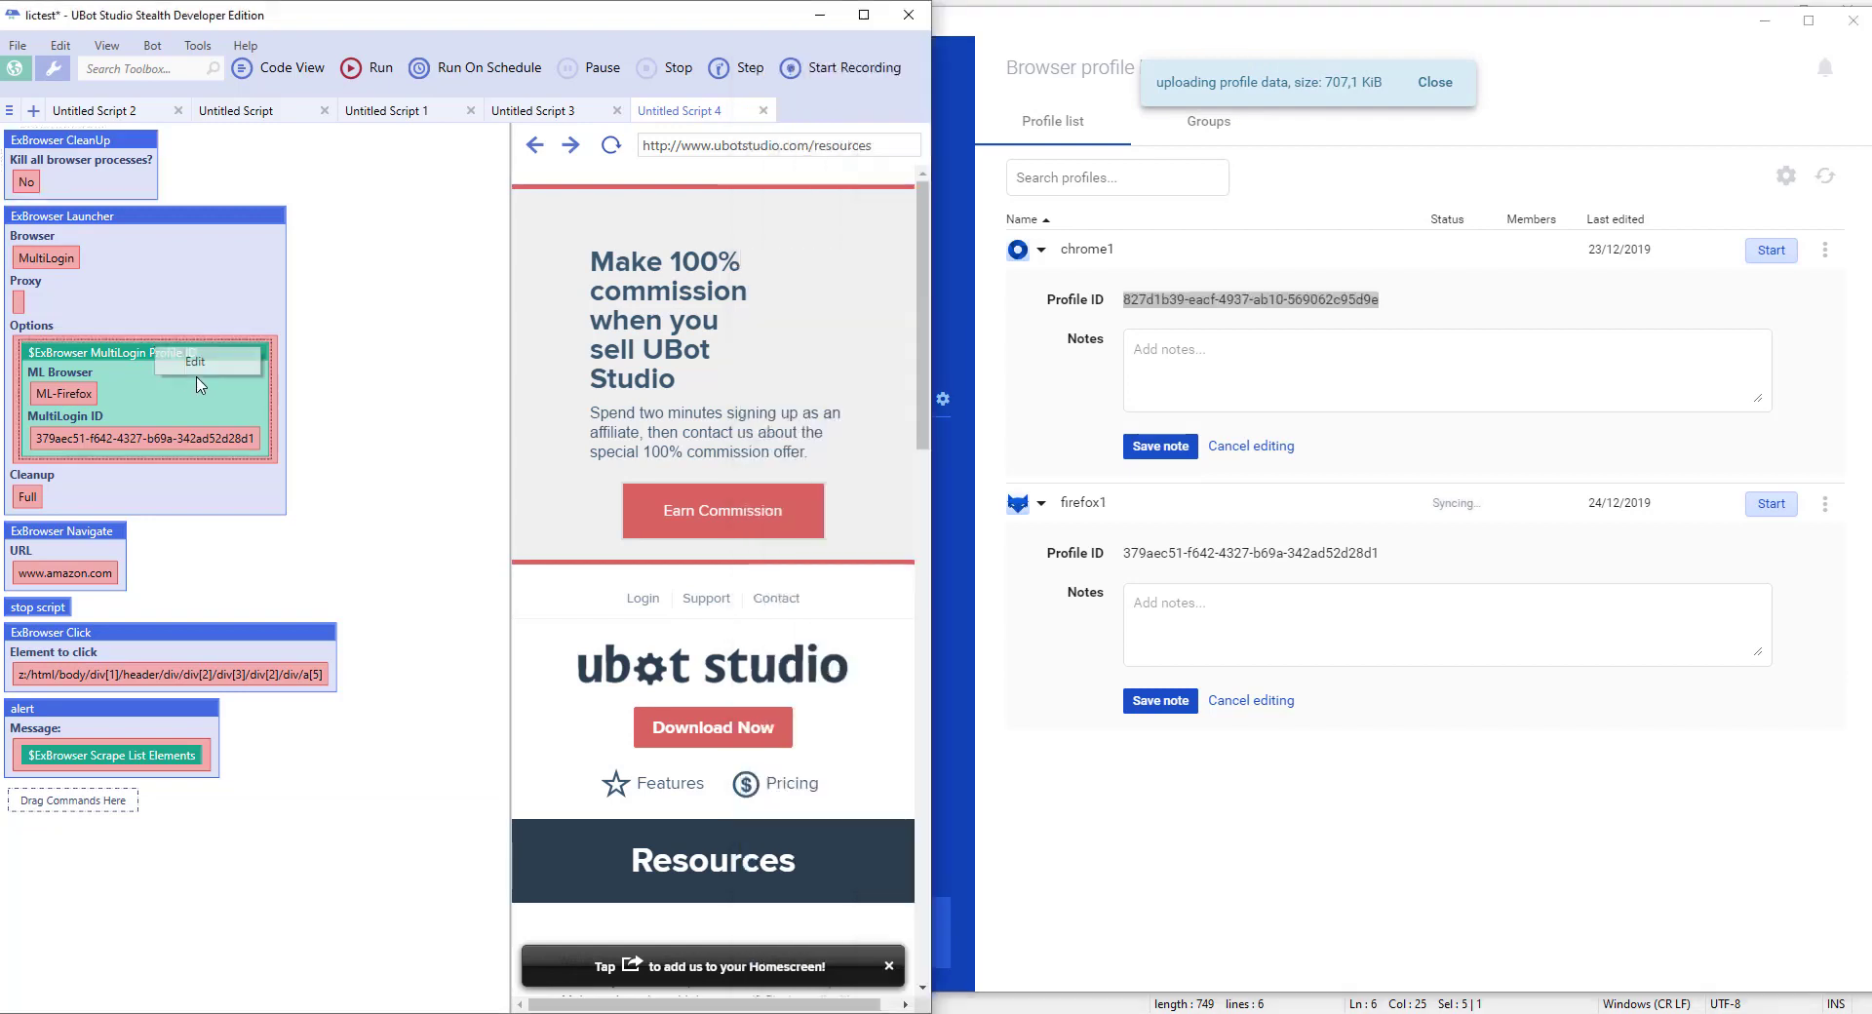
double_click(156, 351)
triple_click(224, 473)
text(827d1b39-eacf-4937-ab10-569062c95d9e)
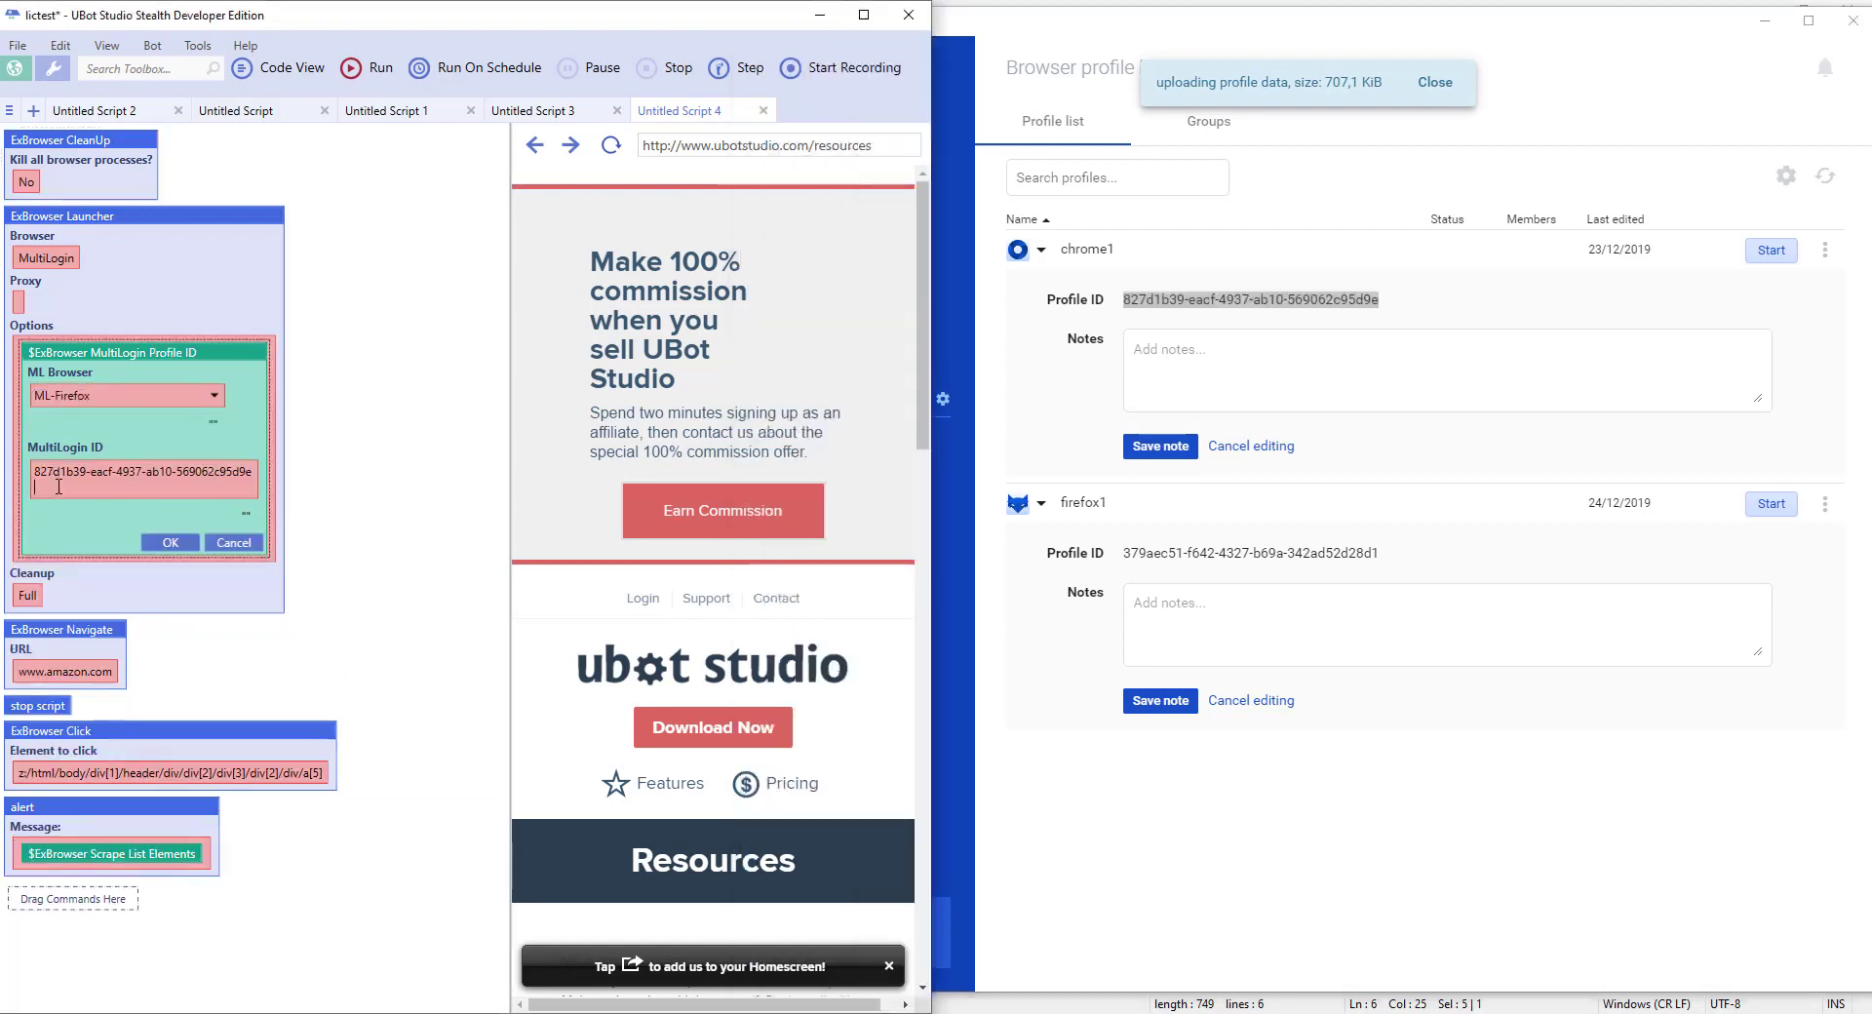
key(BackSpace)
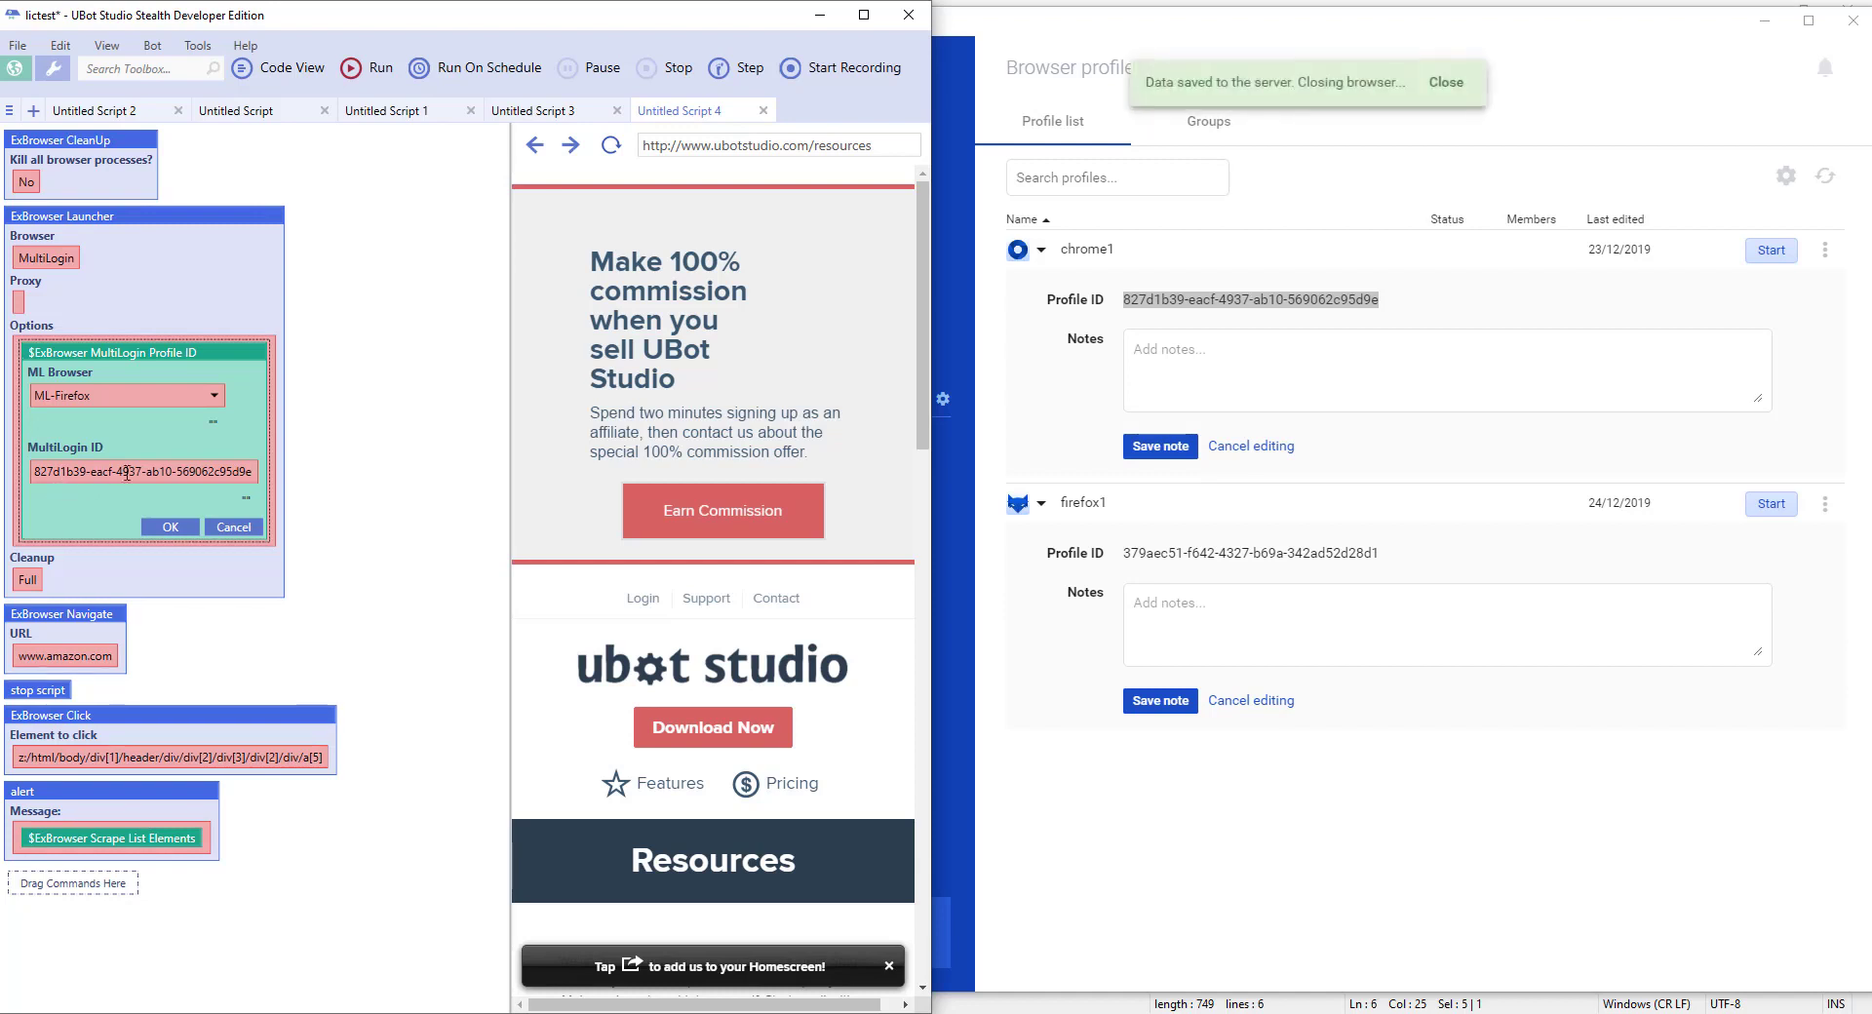
- Switch the profile's browser to ML-Chrome, confirm, and save the script with Ctrl+S
click(214, 398)
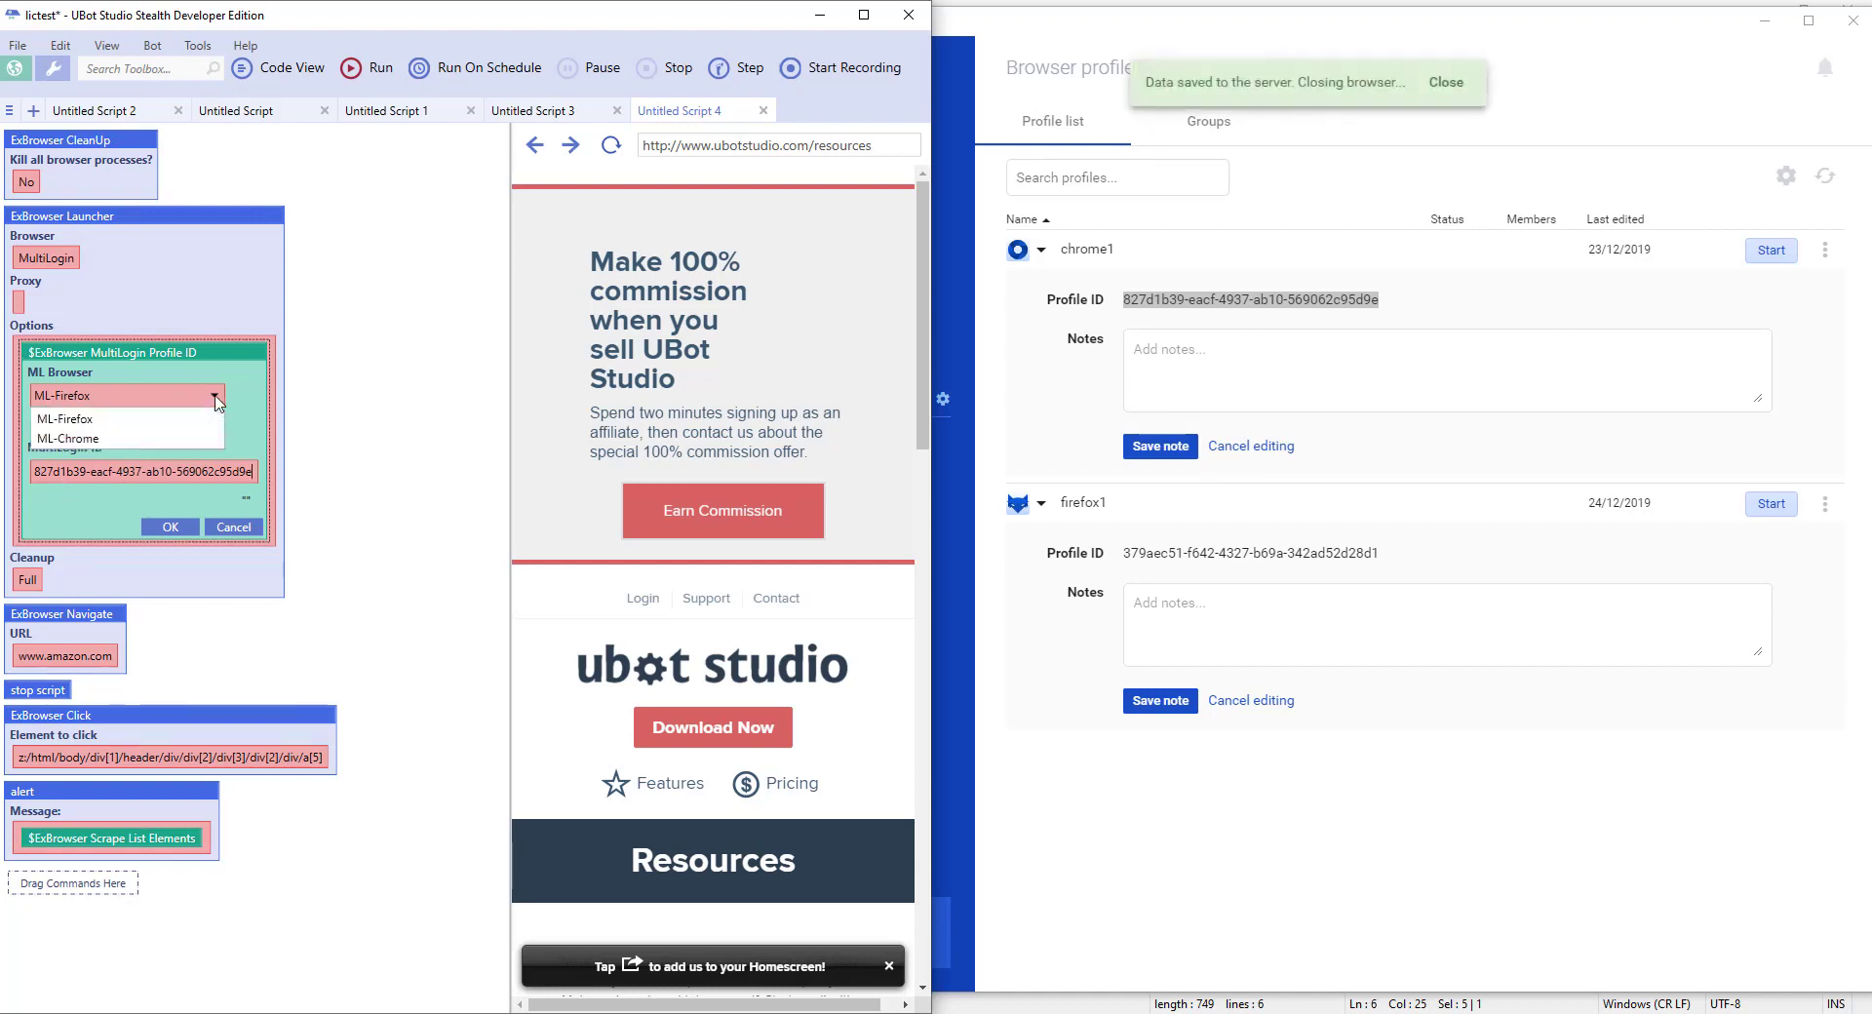
click(68, 438)
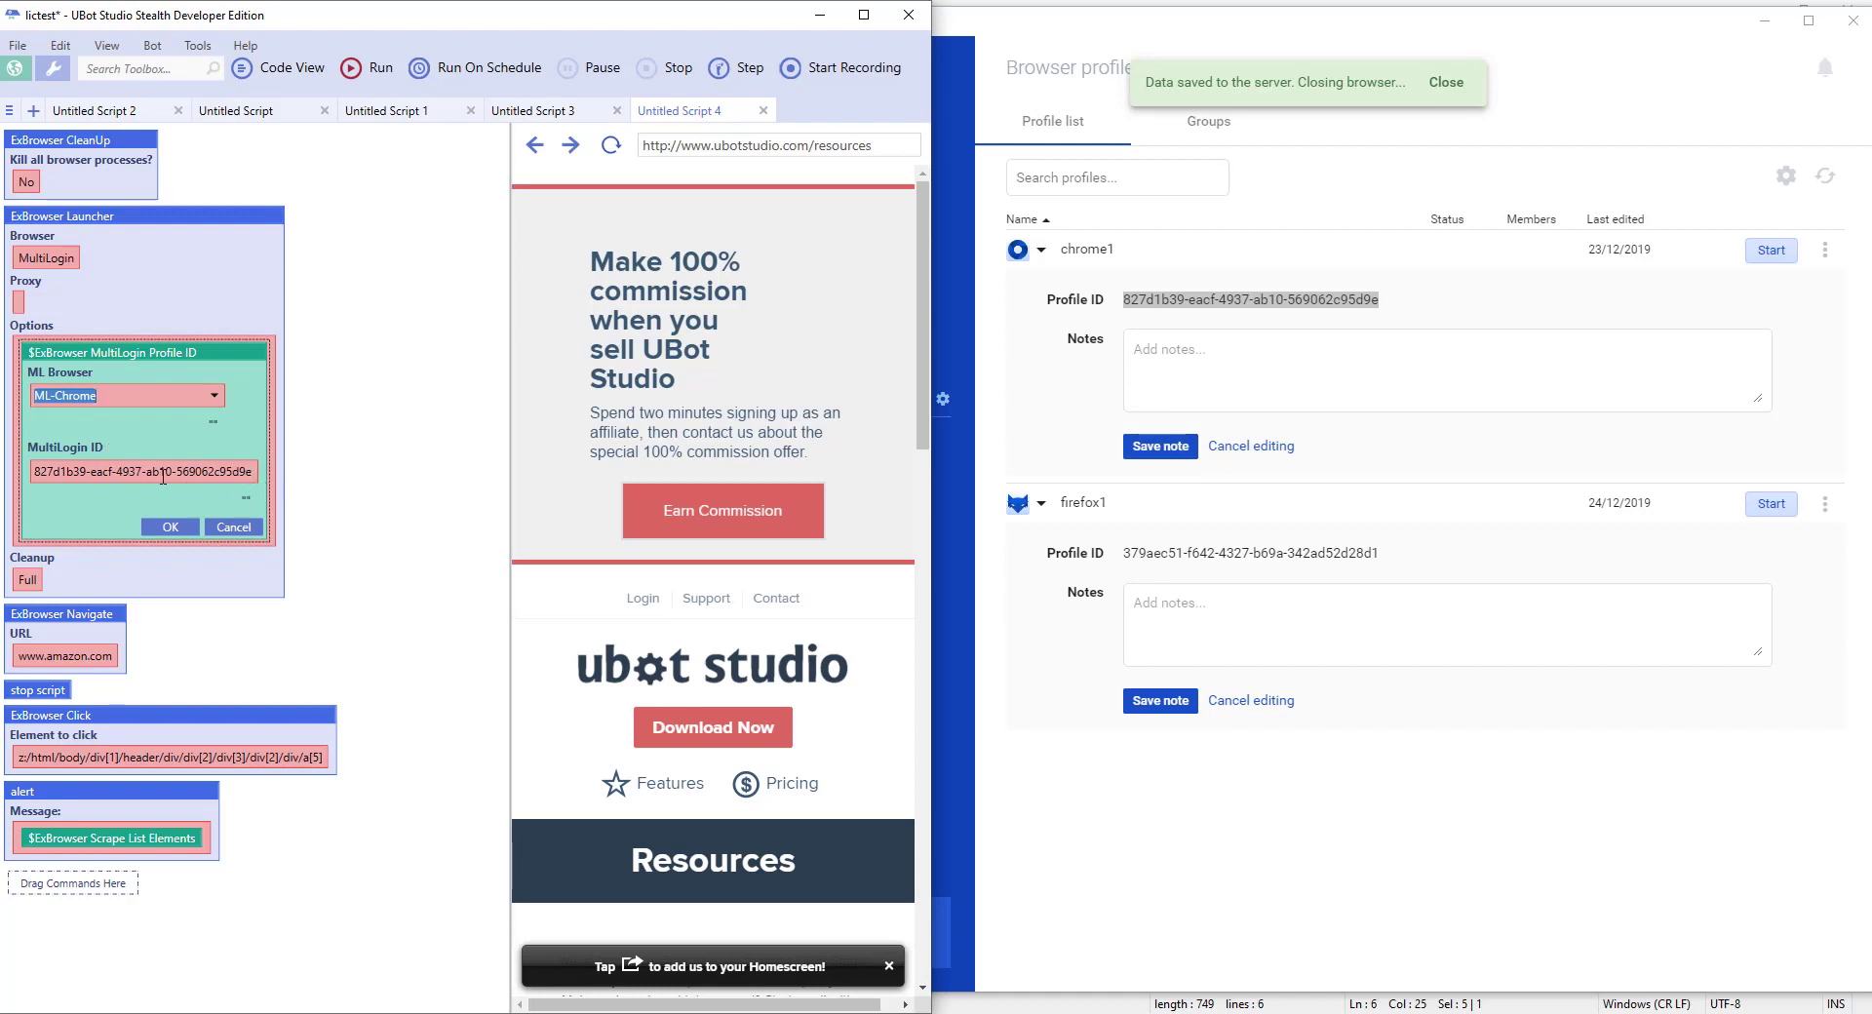
click(247, 474)
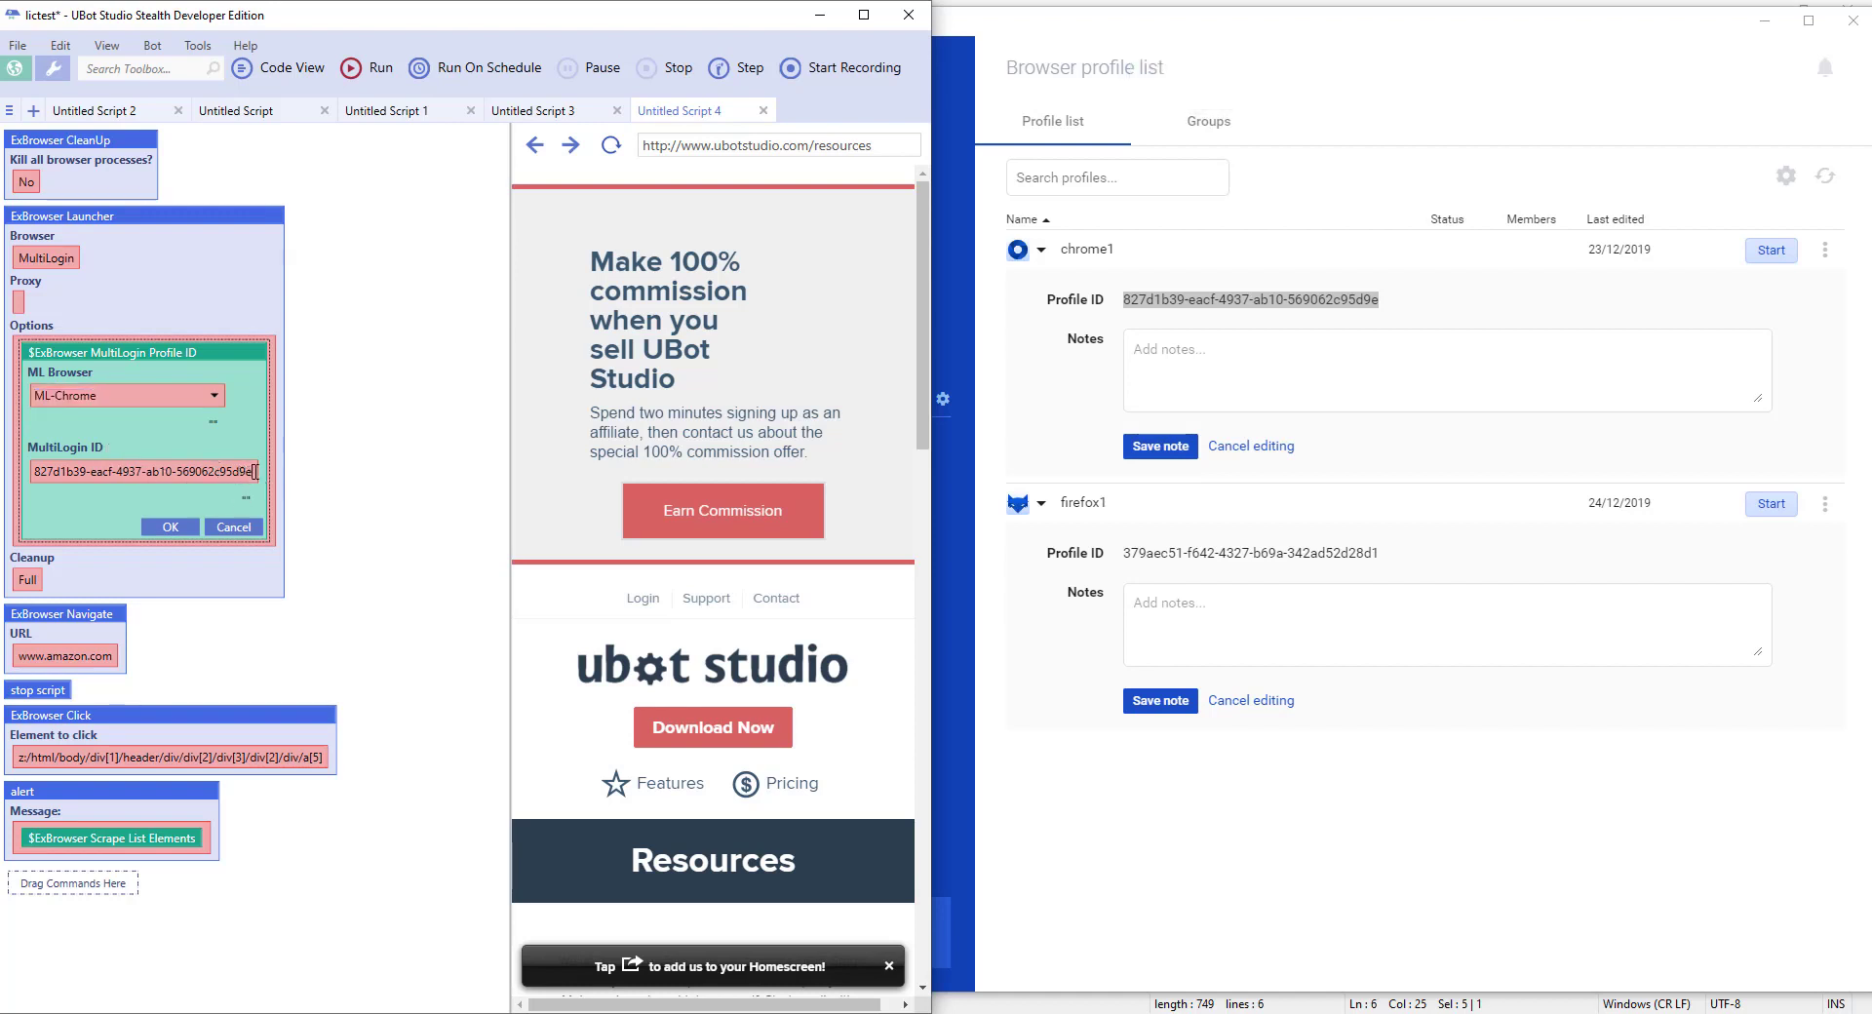
click(171, 527)
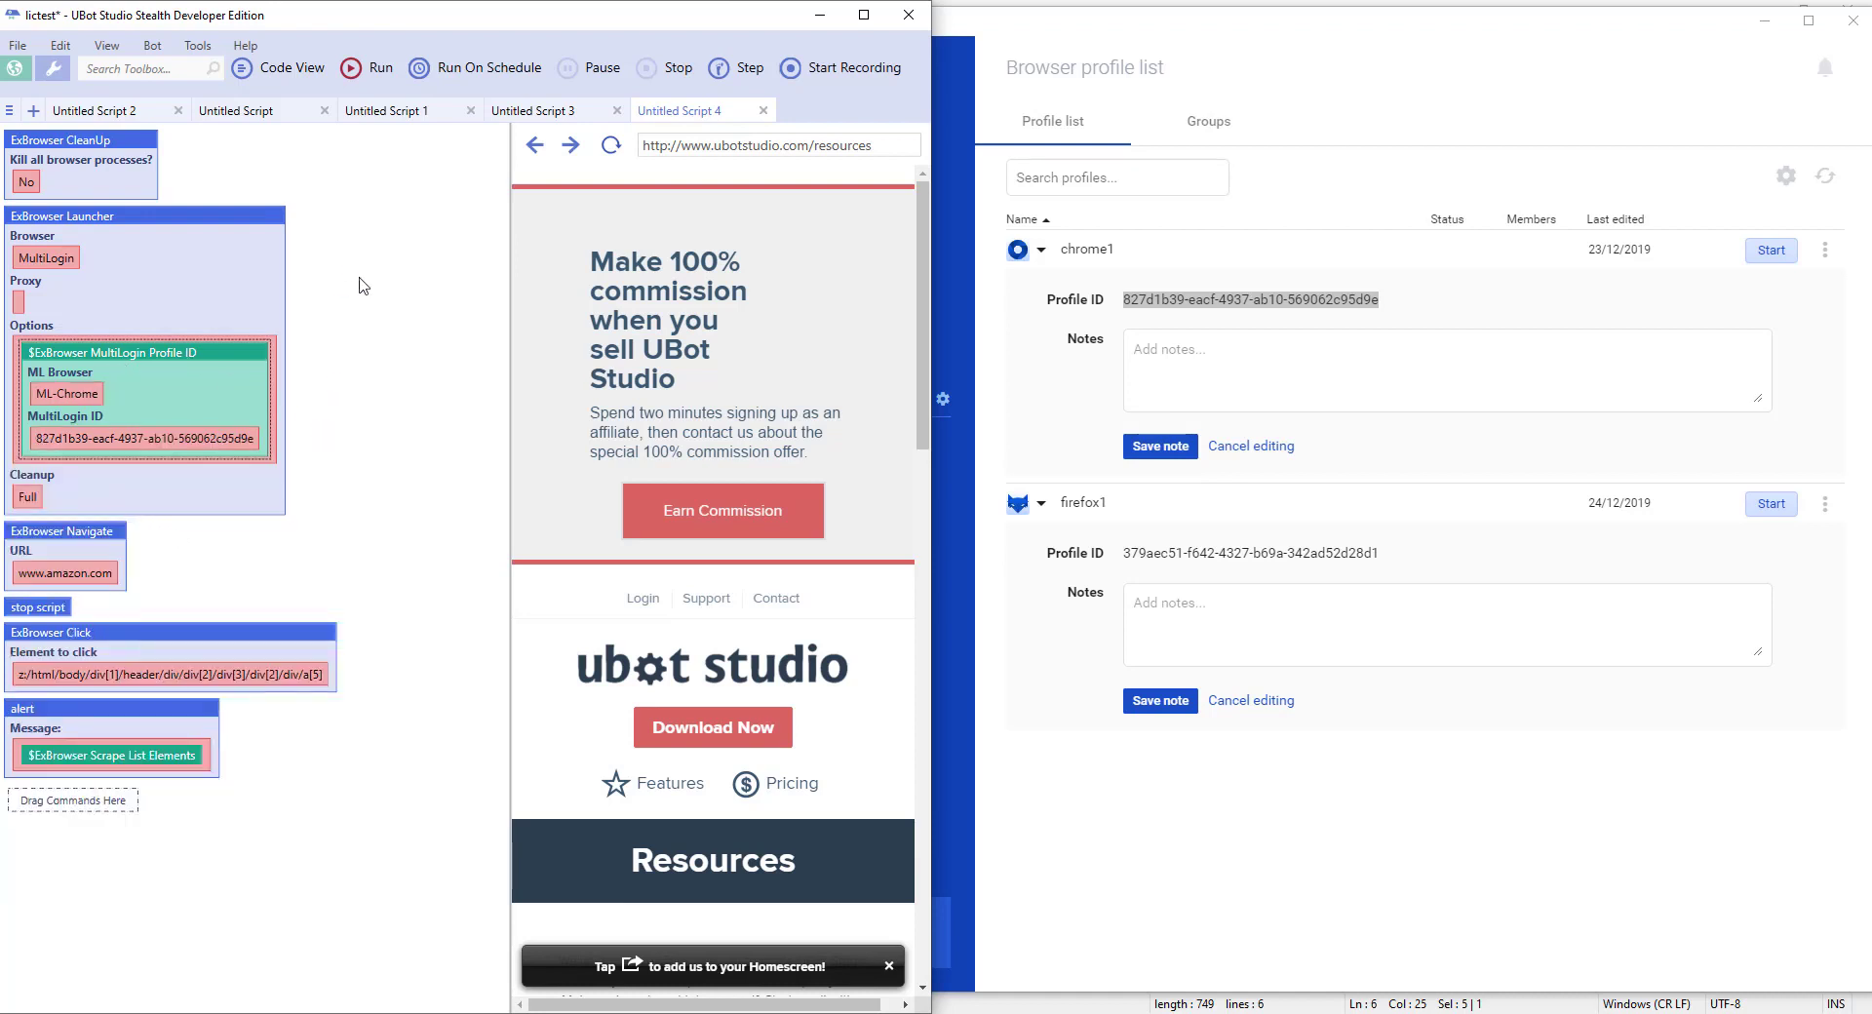
key(ctrl+s)
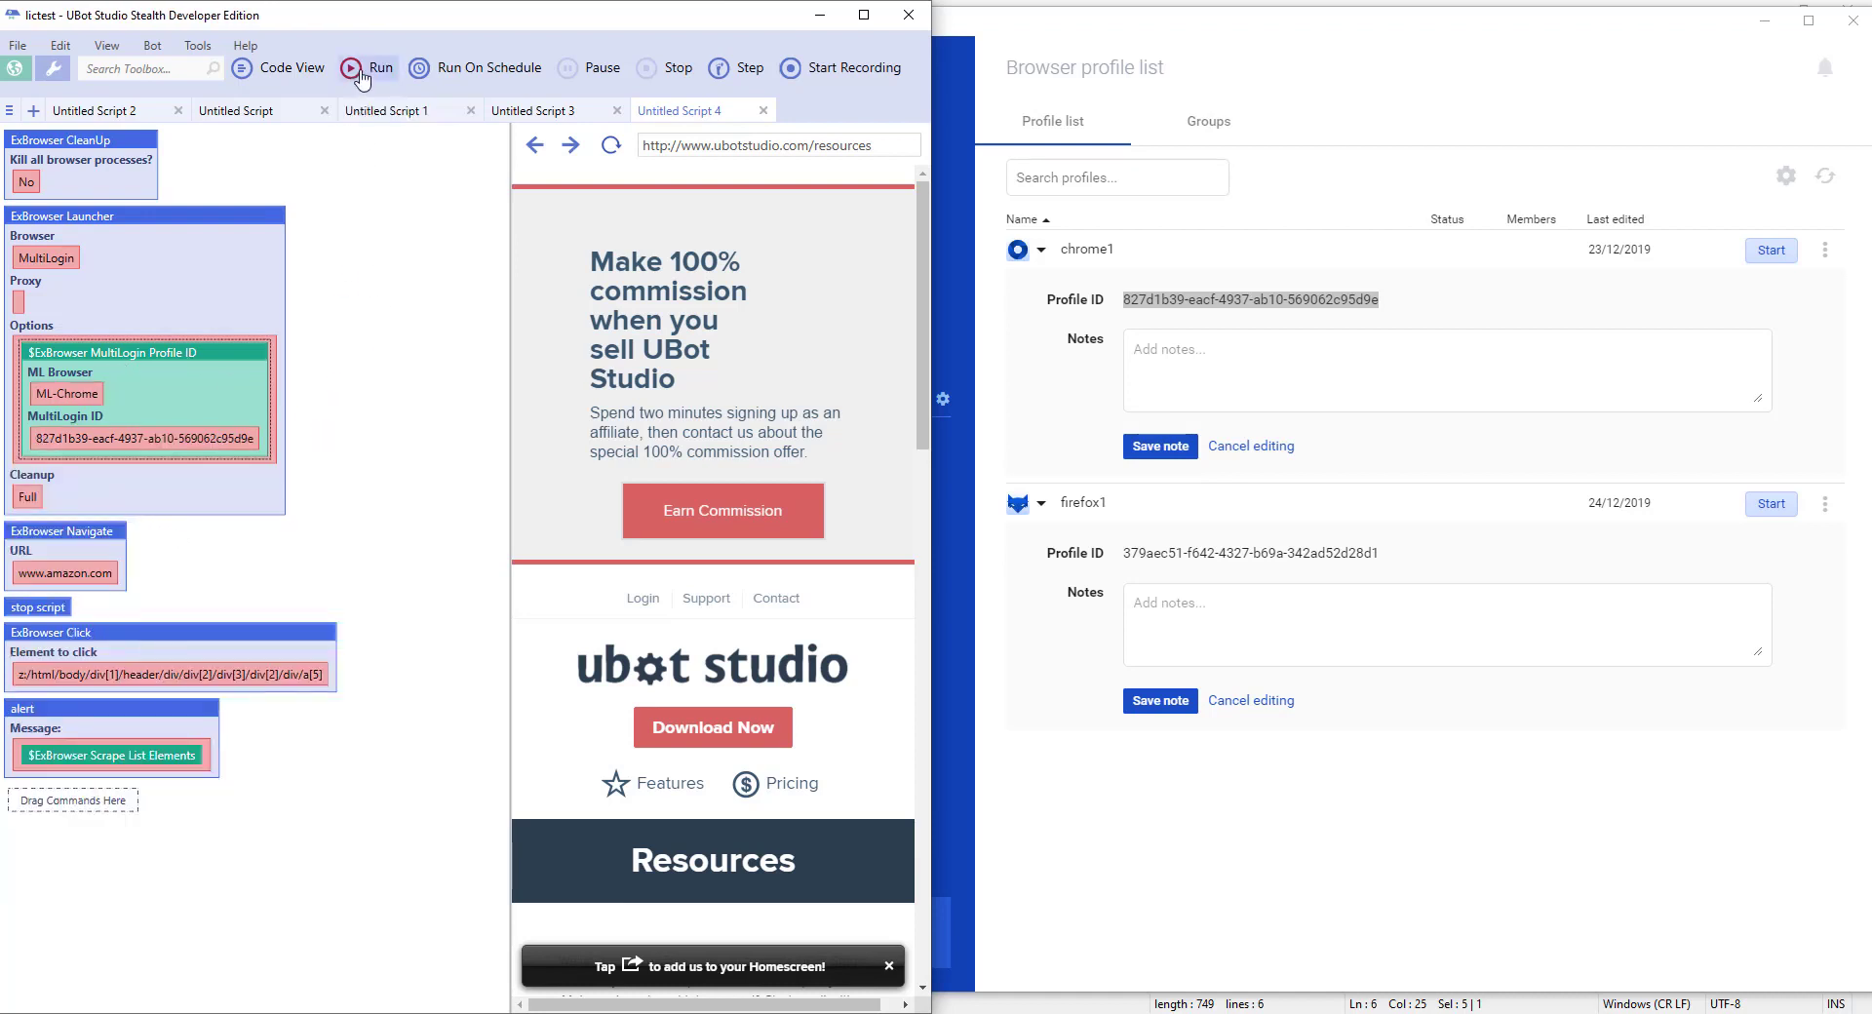
- Run the script to launch the chrome1 profile in Chrome on amazon.com
click(363, 76)
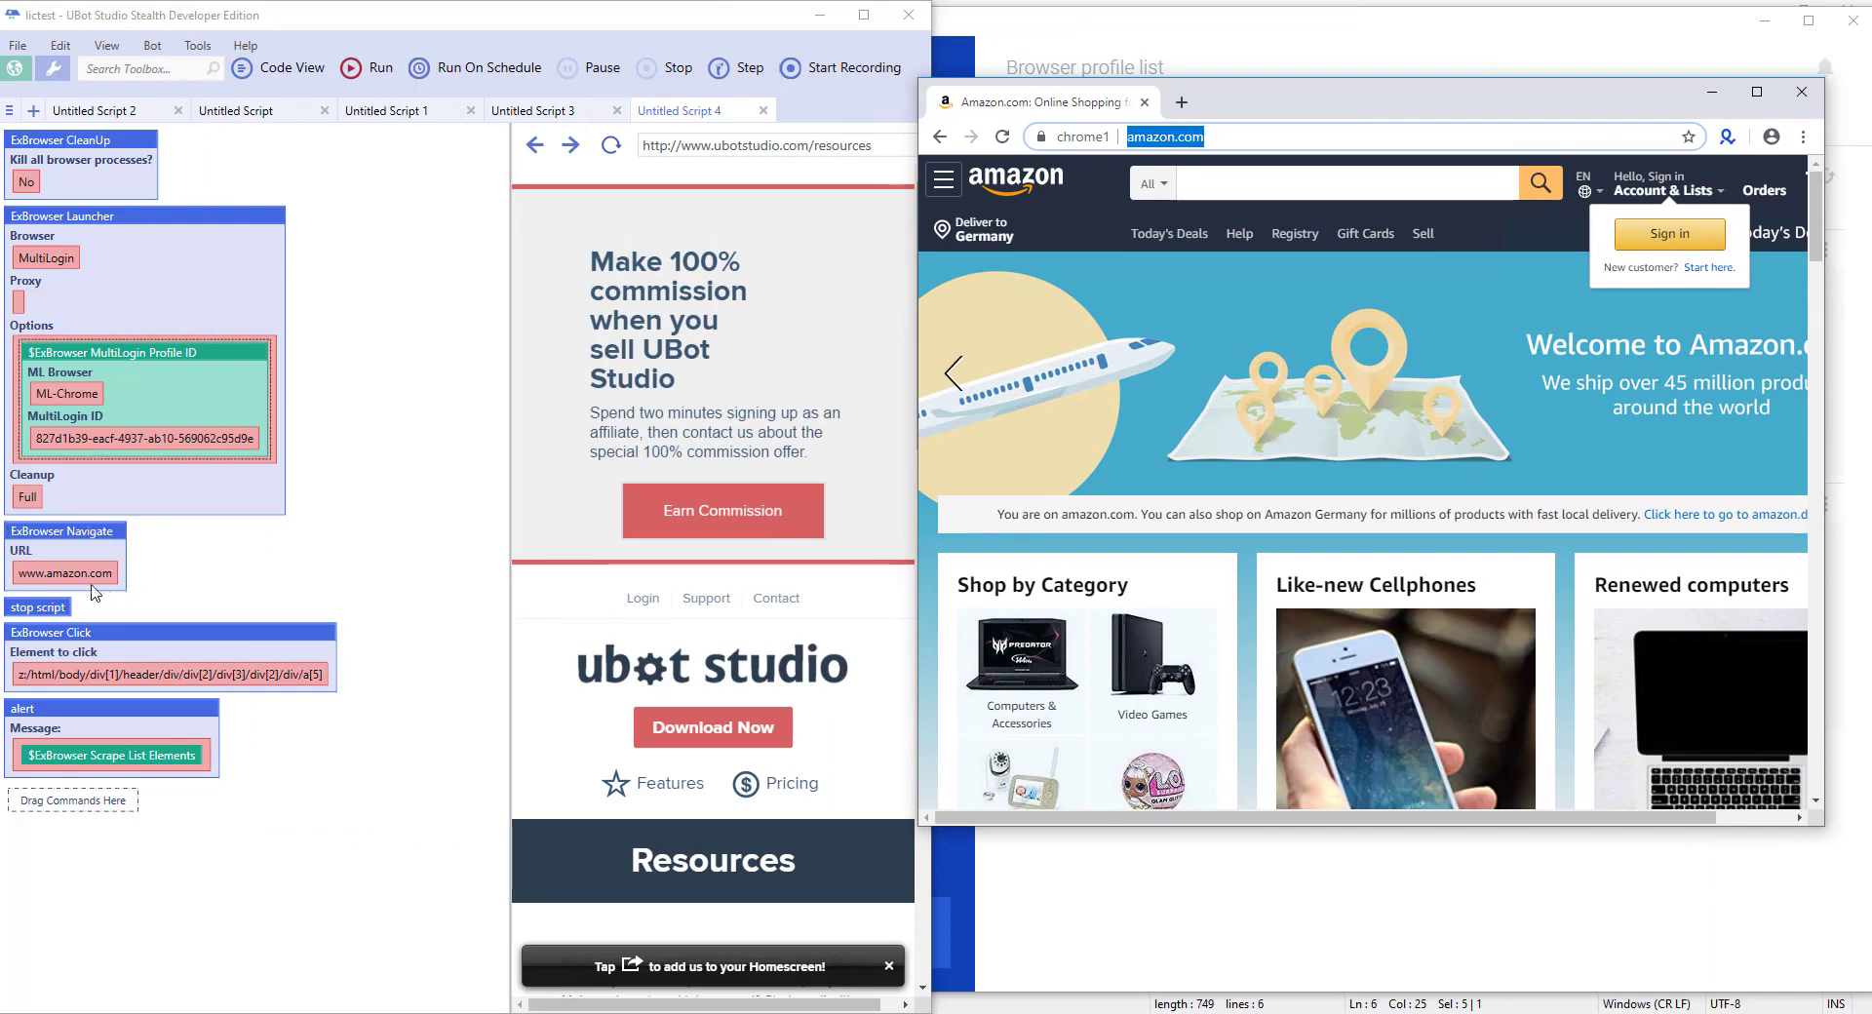
- Run only the ExBrowser Click node and return to Amazon's home page via the logo
right_click(113, 631)
click(185, 668)
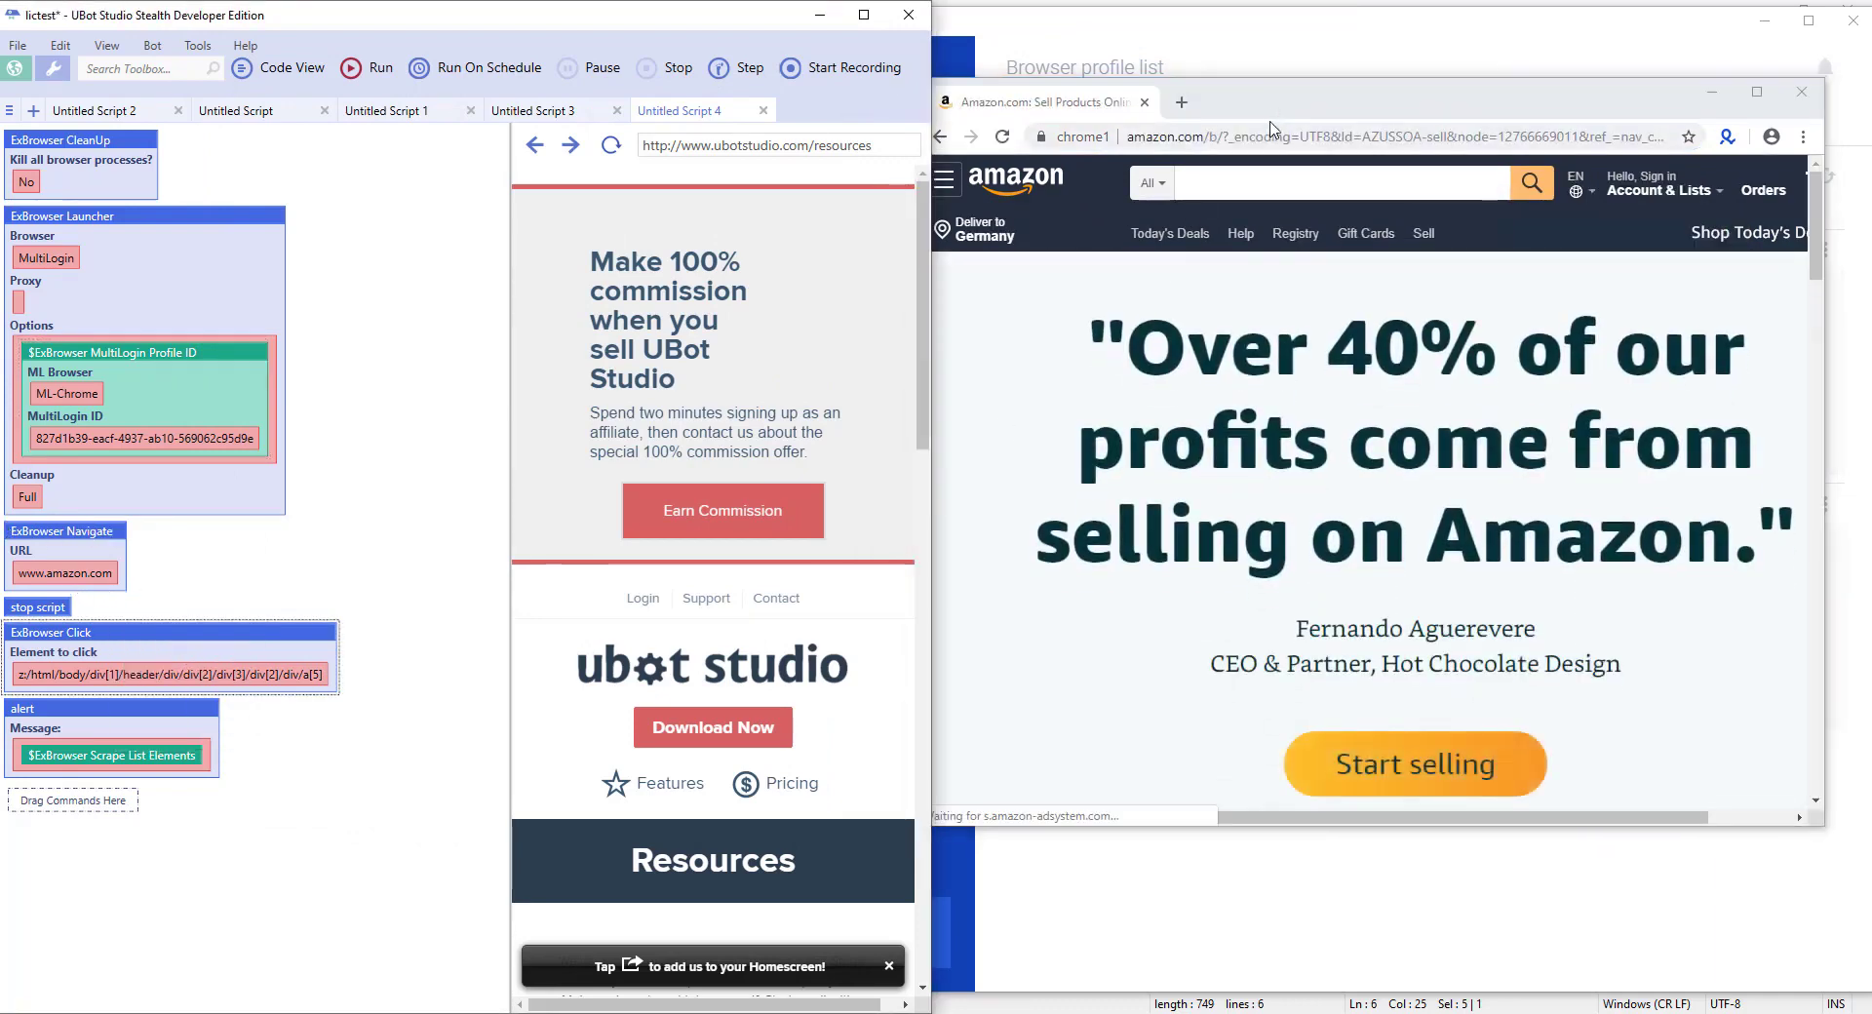
click(973, 189)
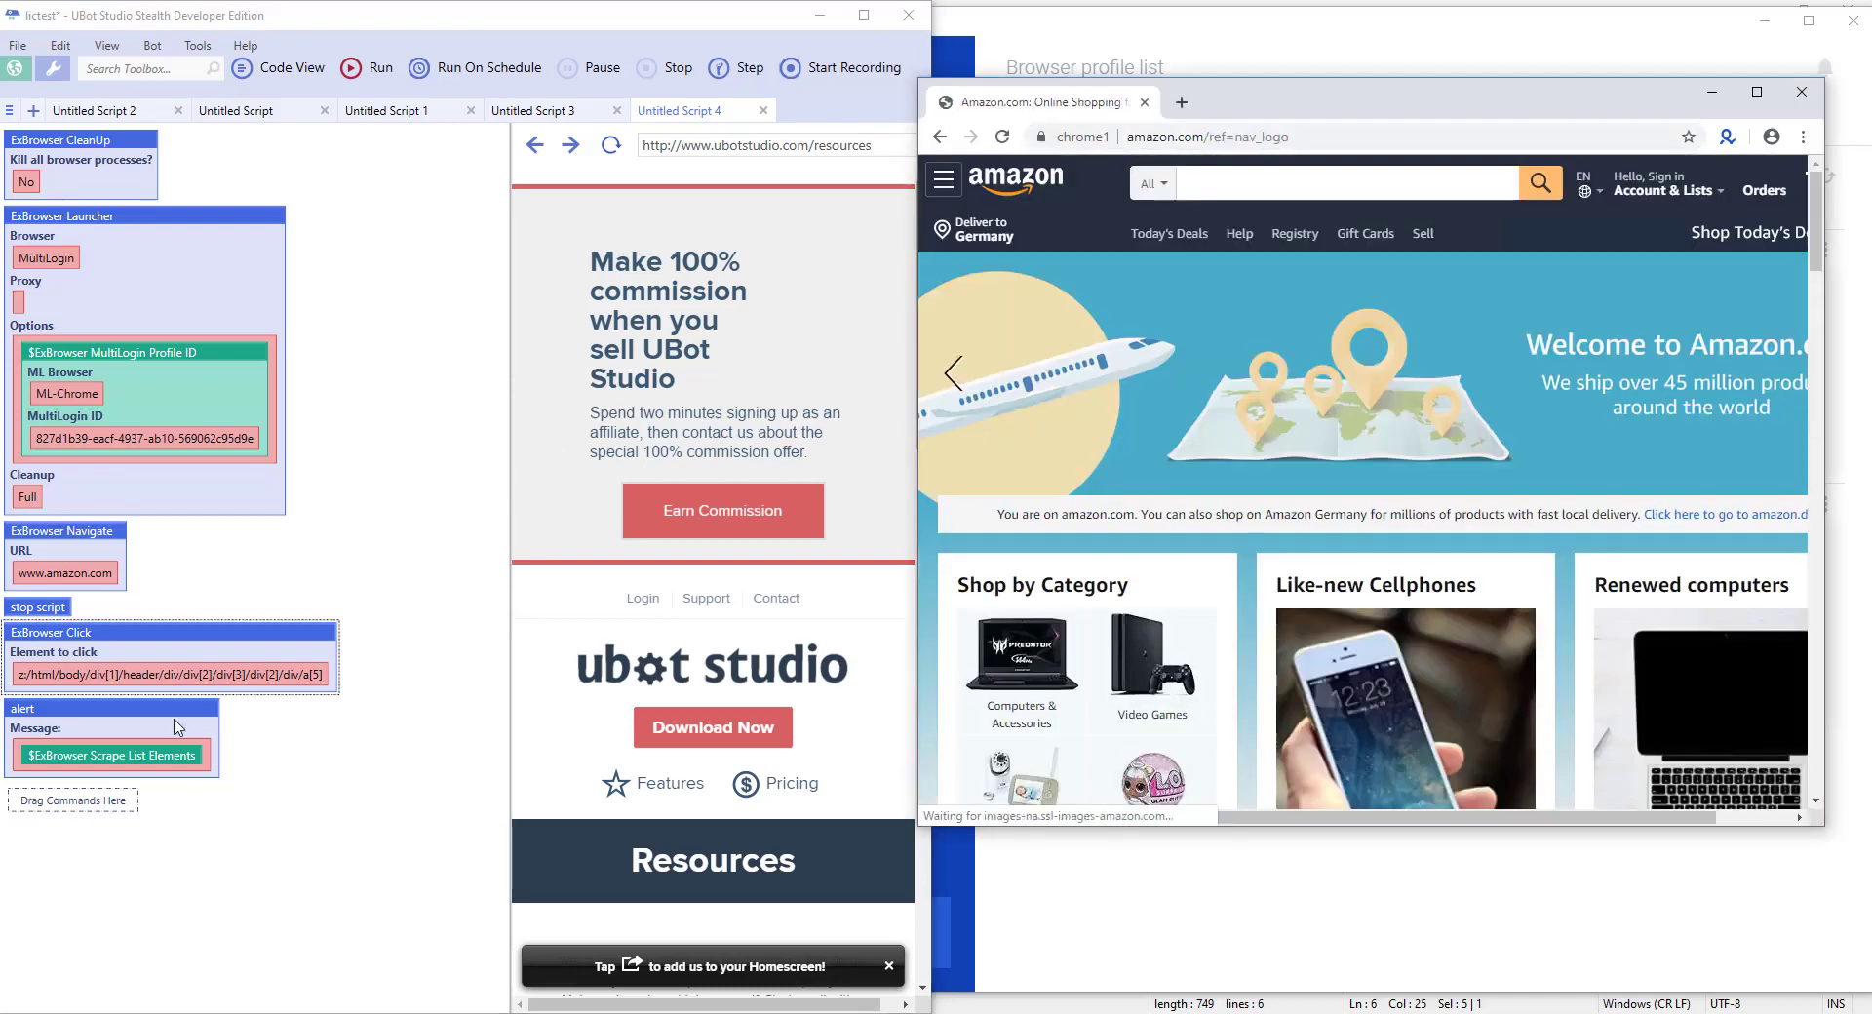
- Run the alert node, dismiss the scraped-elements alert, then run ExBrowser CleanUp to close Chrome
right_click(178, 723)
click(210, 744)
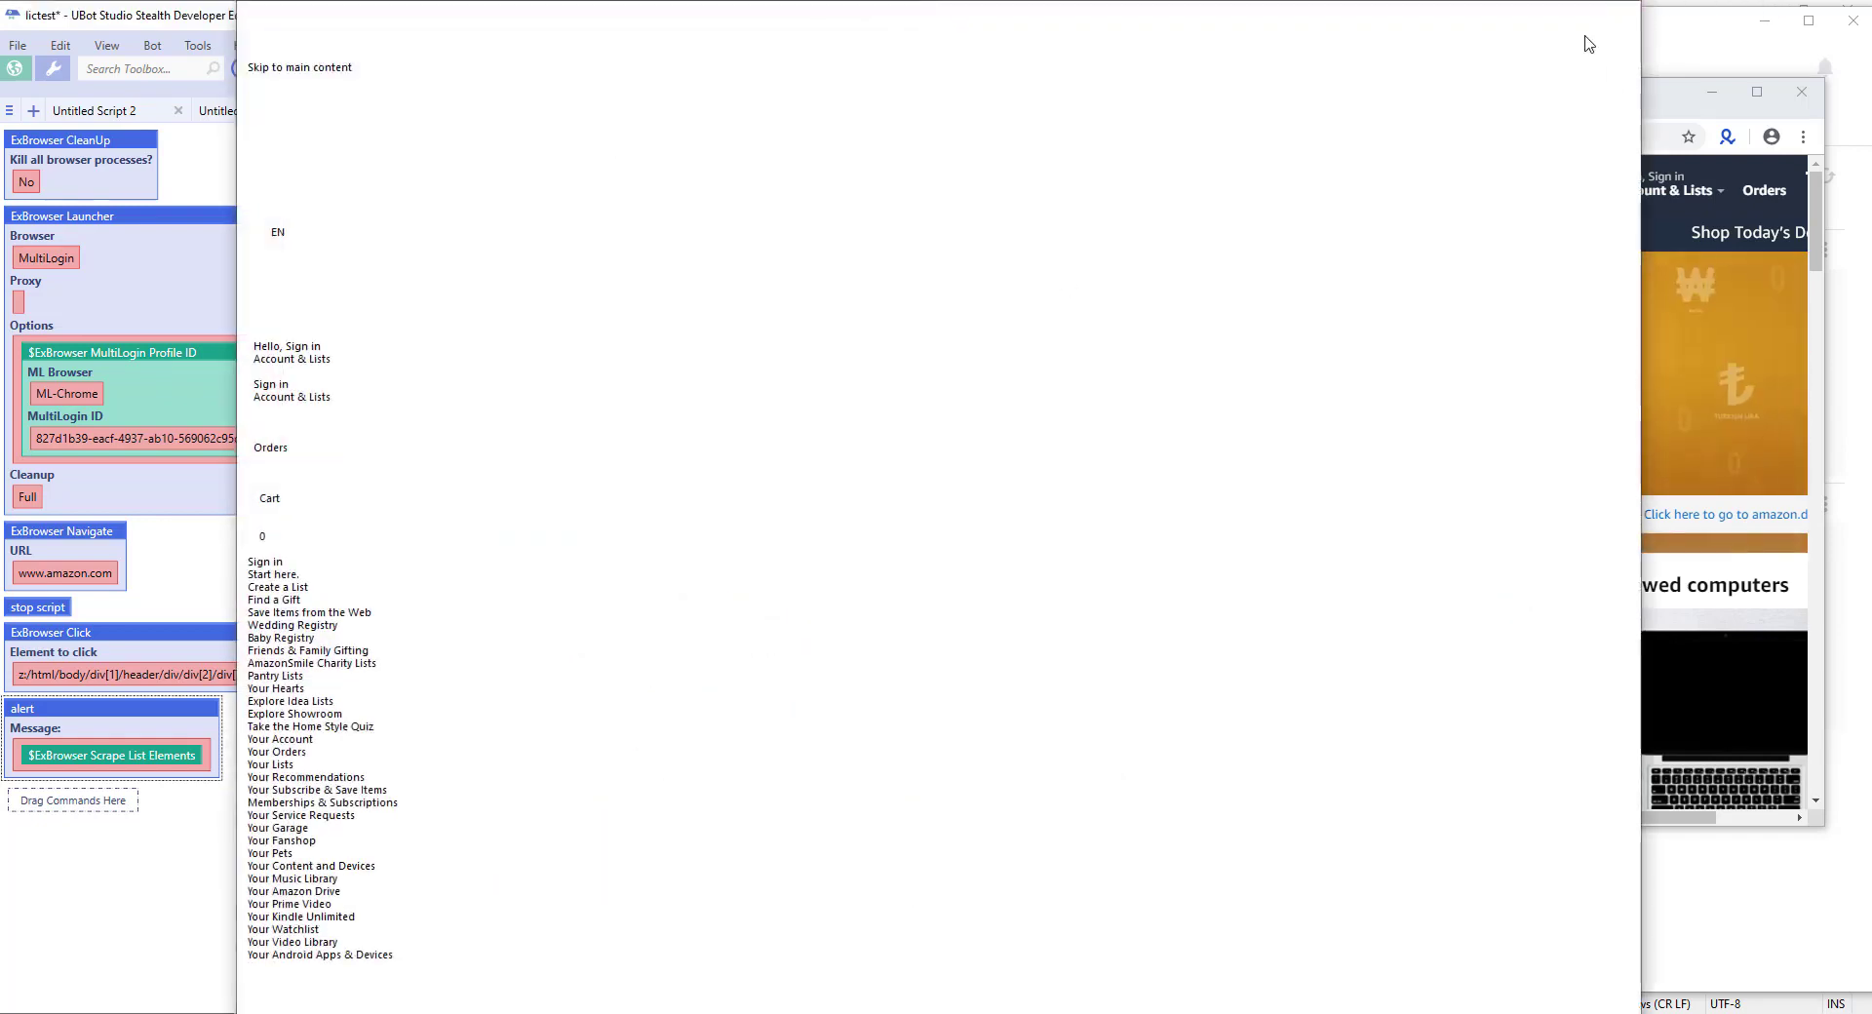
click(1587, 44)
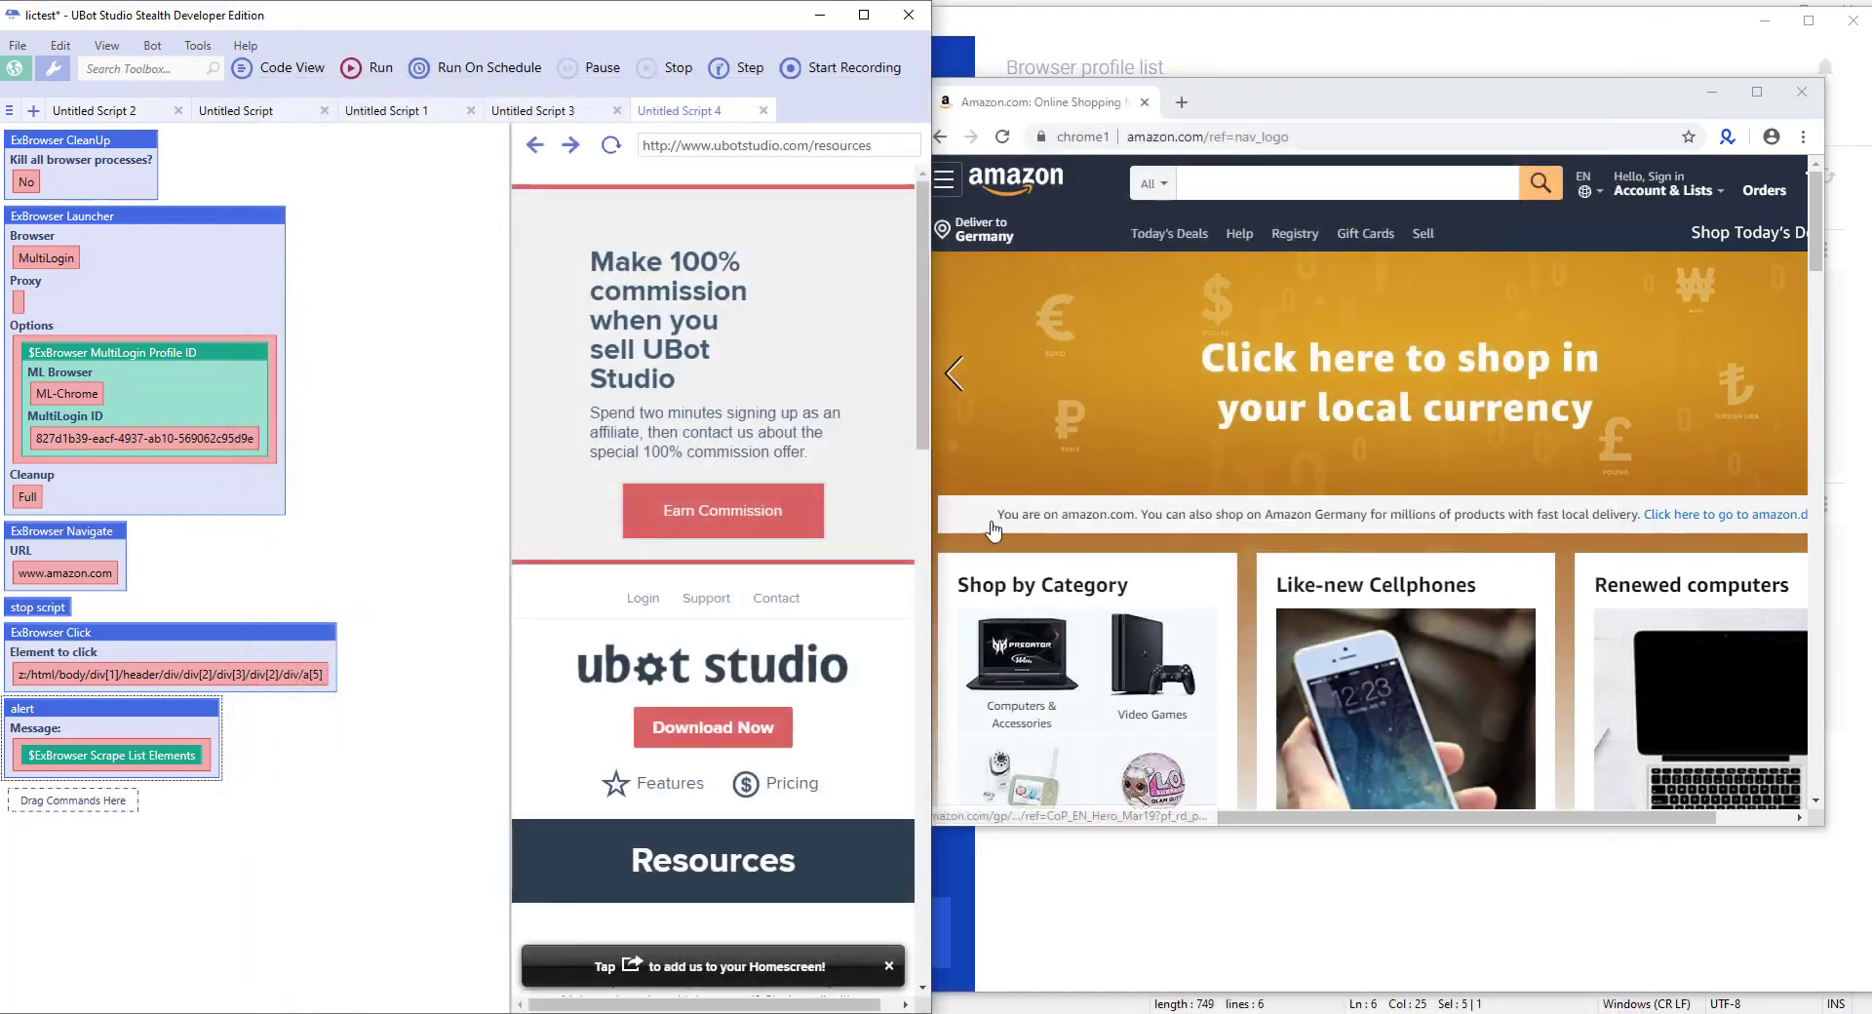
right_click(123, 140)
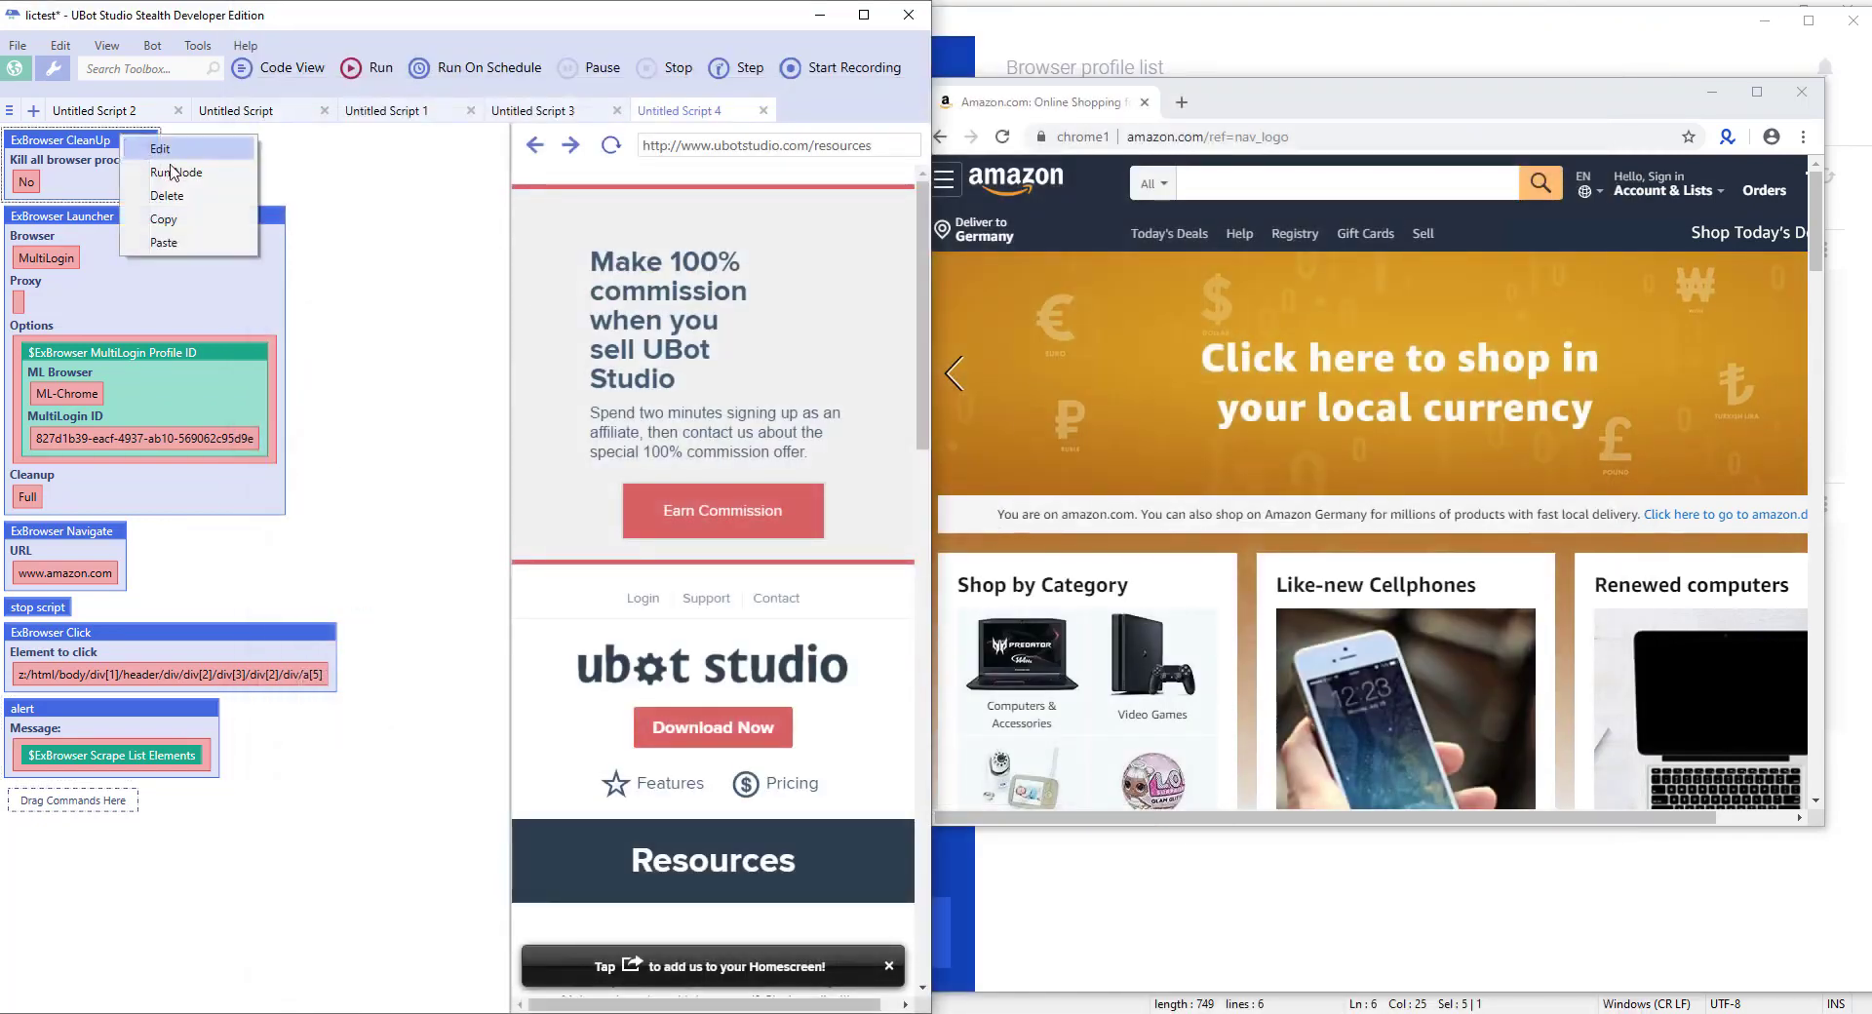
click(298, 283)
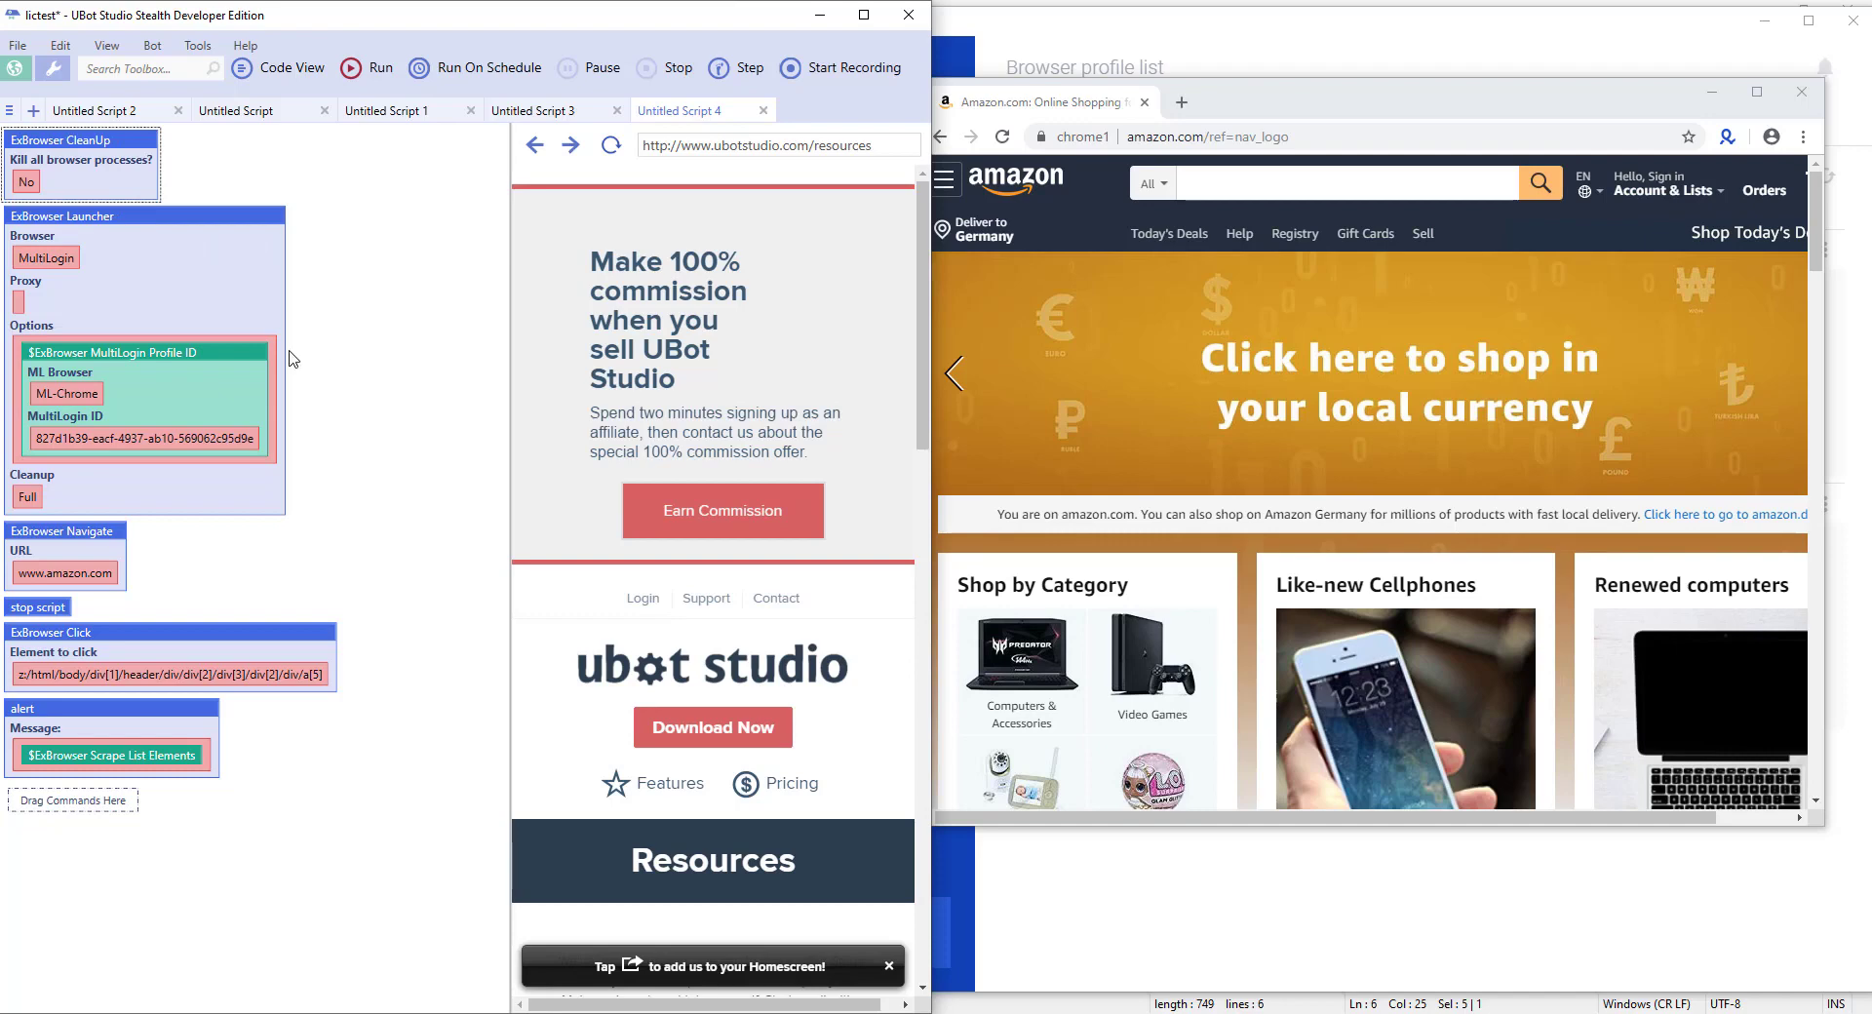